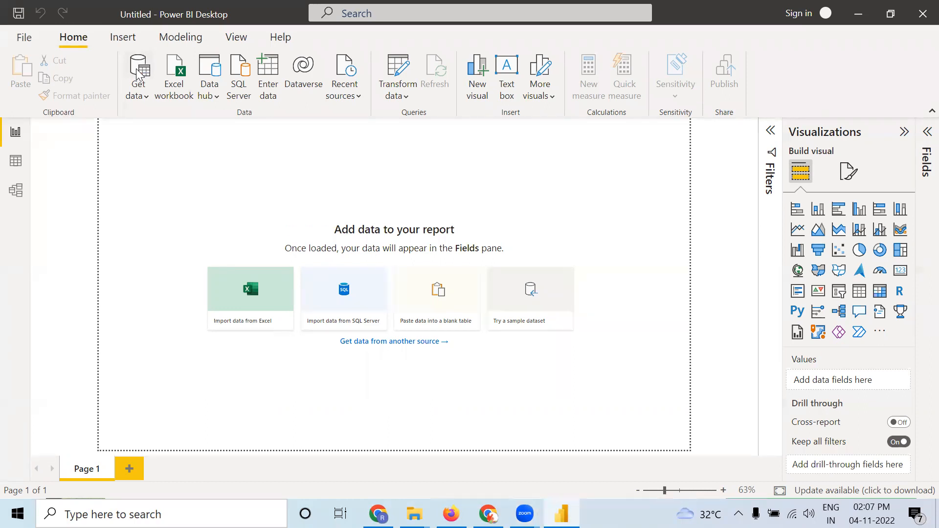
Step: Load Sheet1 from the zomatoclean_final Excel workbook in the Downloads folder into the report
click(138, 72)
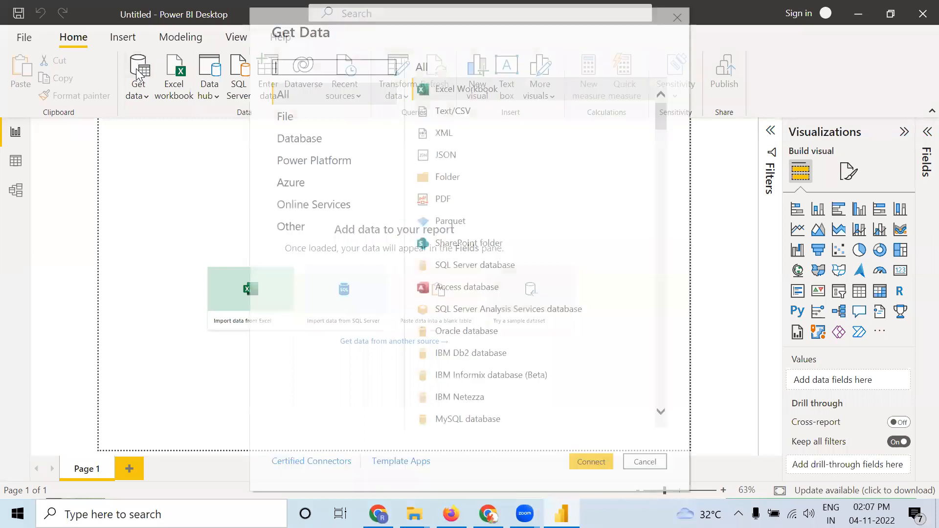
click(593, 465)
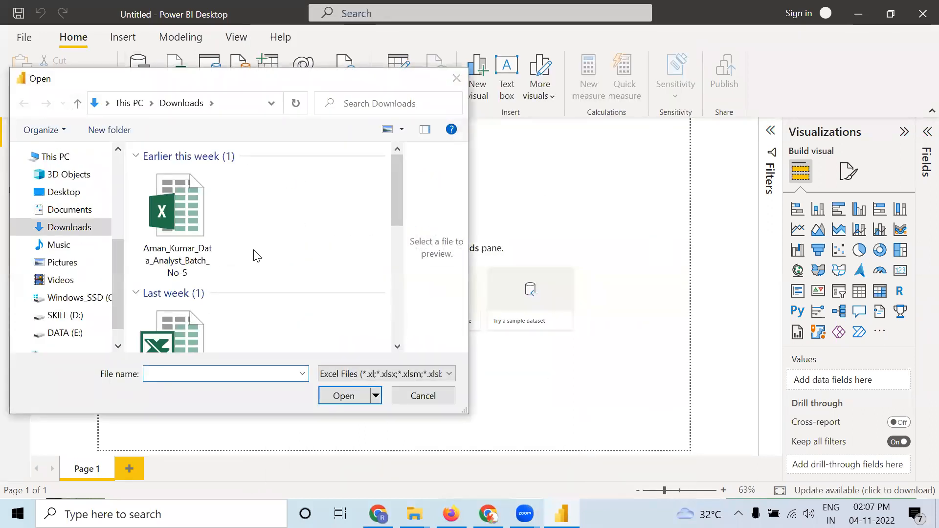
scroll(254, 253, down, 5)
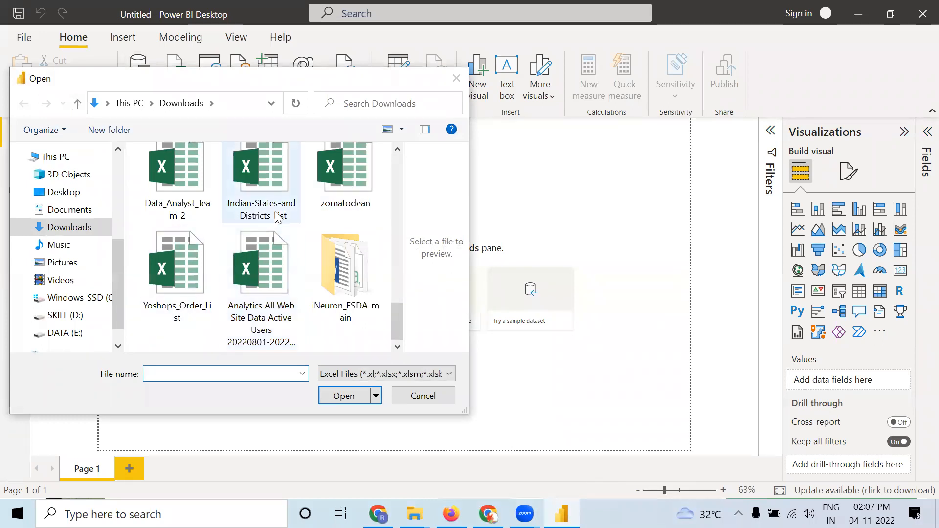
scroll(277, 216, up, 3)
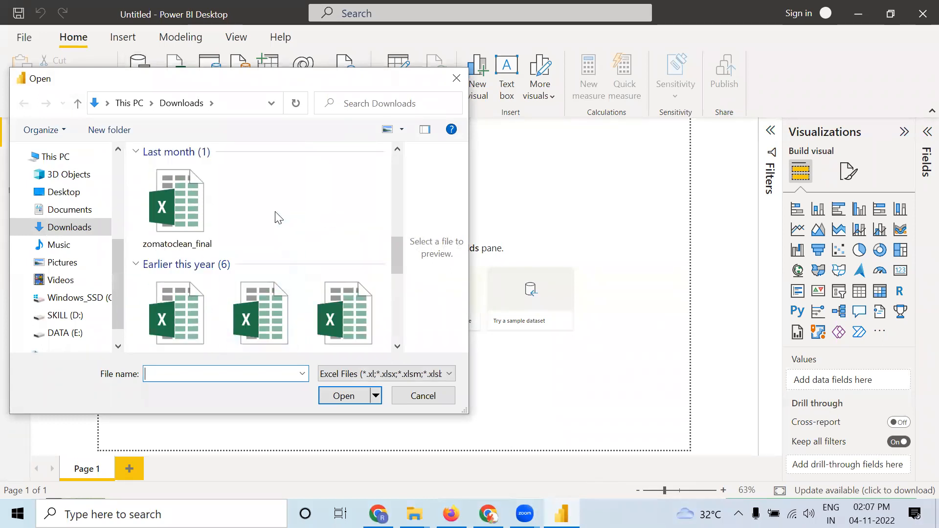
click(193, 210)
click(336, 398)
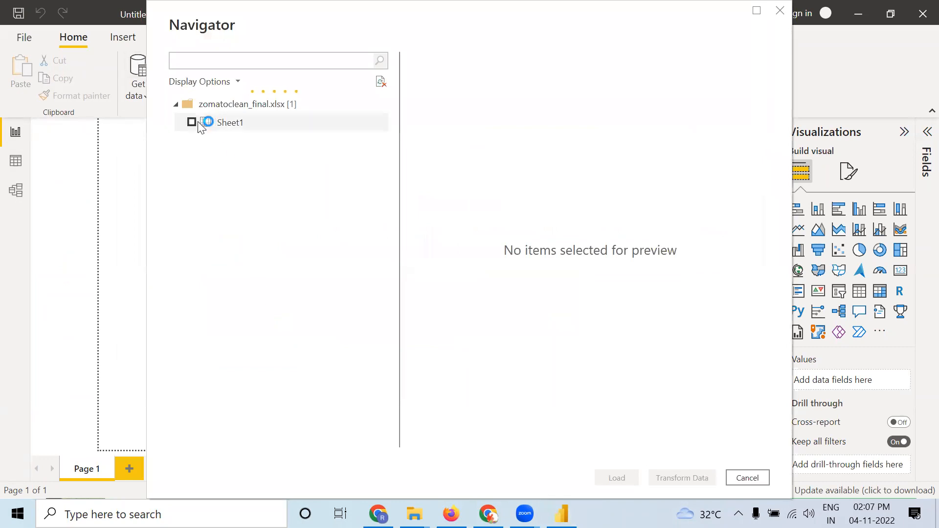
click(195, 122)
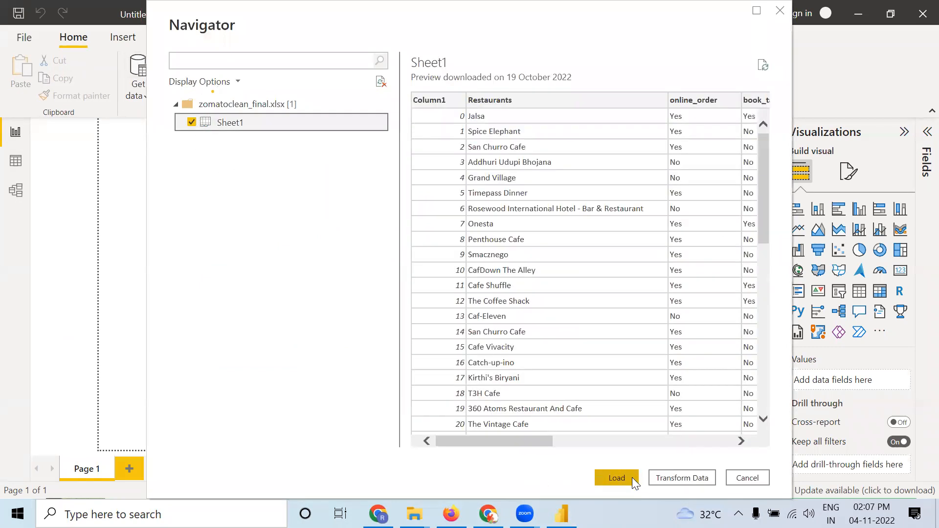
click(632, 477)
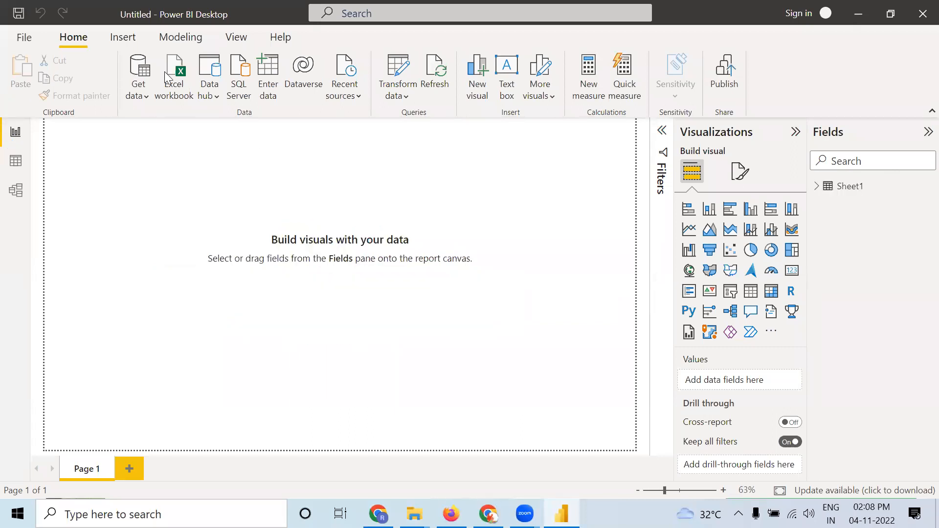
Step: Rename the loaded Sheet1 table as ZOMATO
click(921, 190)
click(922, 188)
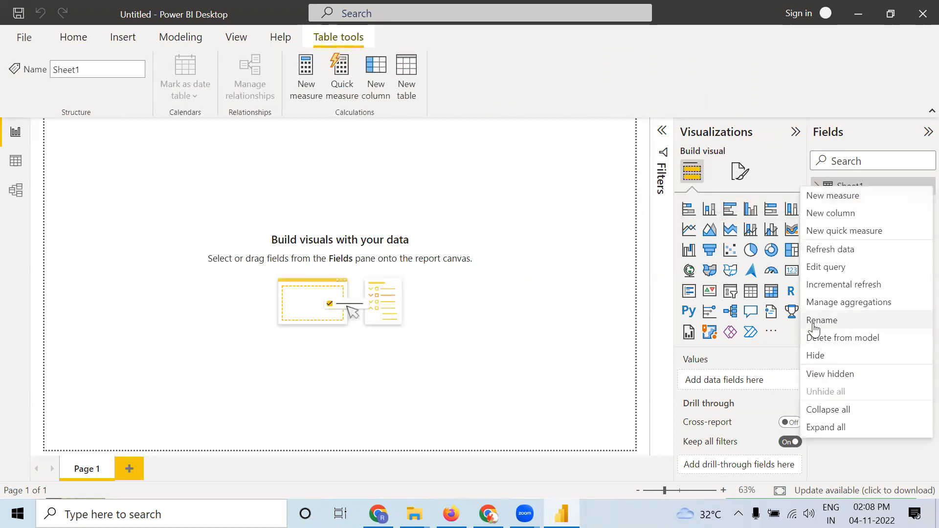
click(814, 324)
text(Z)
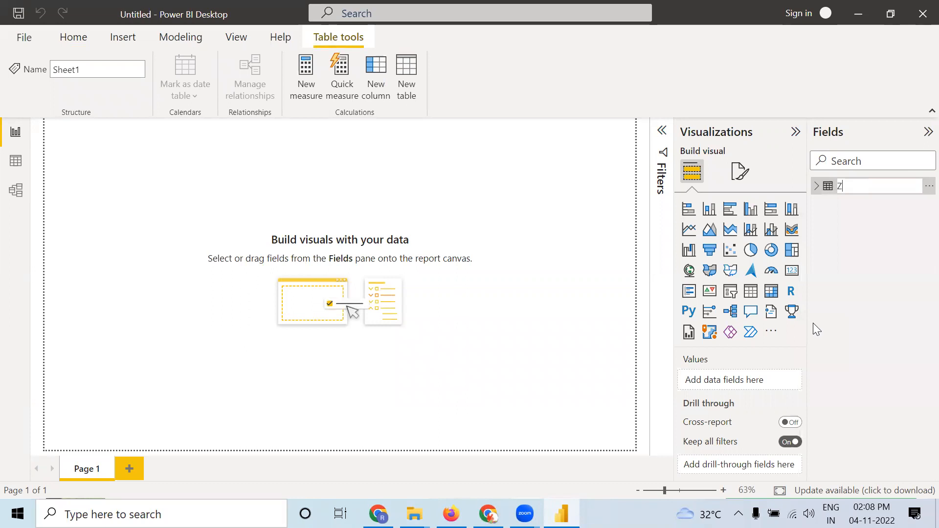
text(OMATO)
click(879, 259)
Step: Examine the ZOMATO table's data rows and the distinct values of its rest_type, cuisines and Rating columns
click(15, 160)
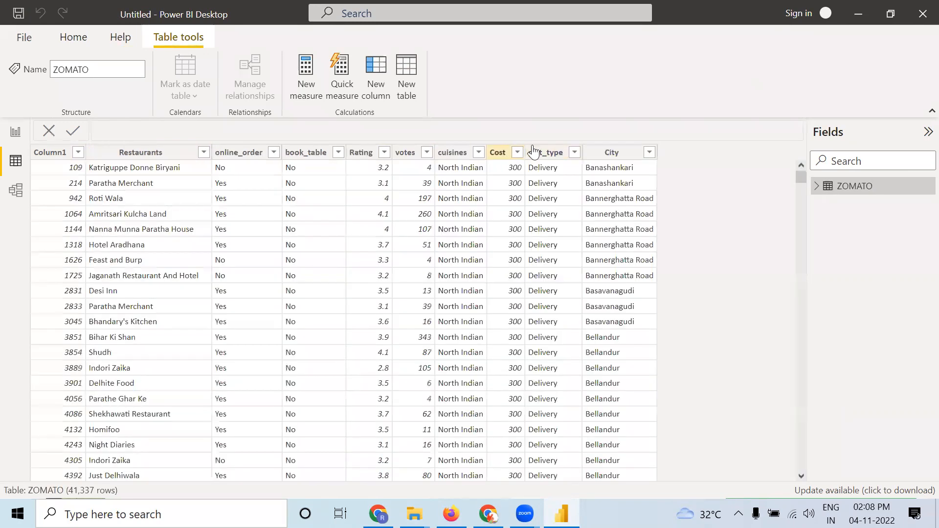
click(574, 155)
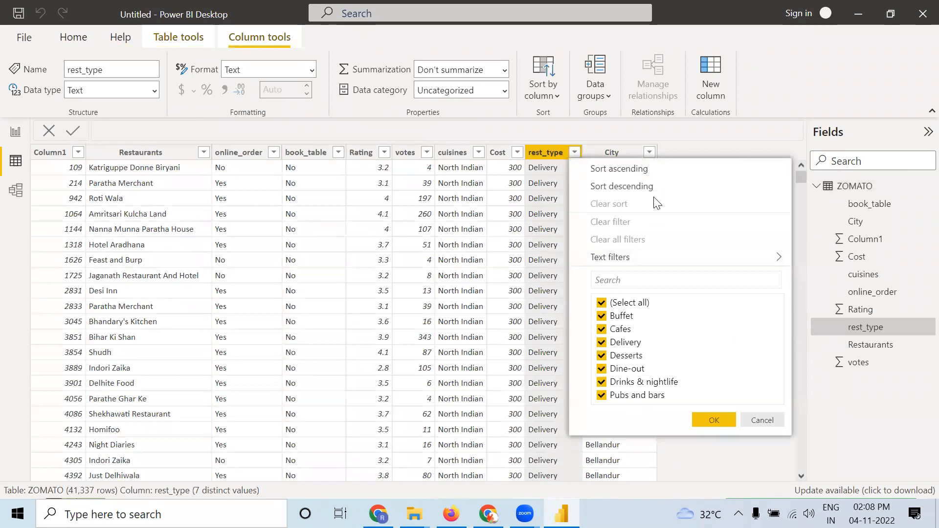
click(682, 149)
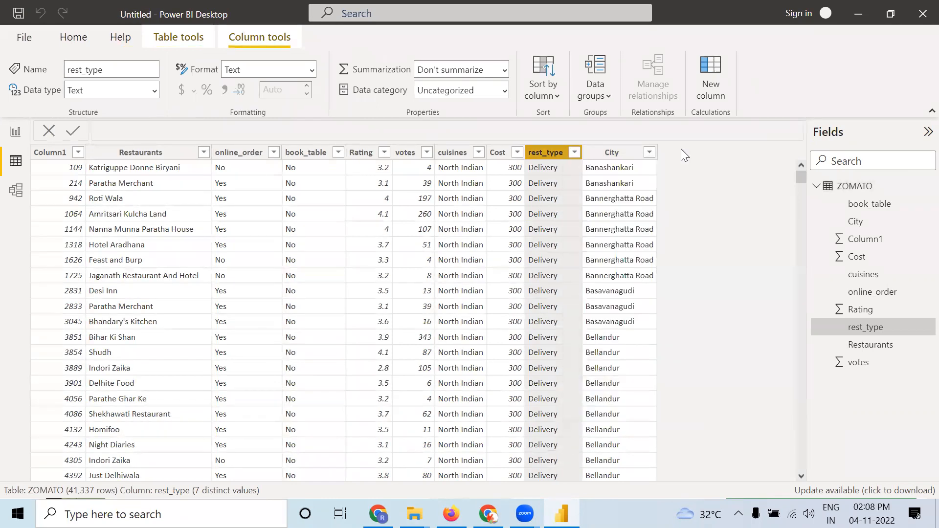
click(479, 153)
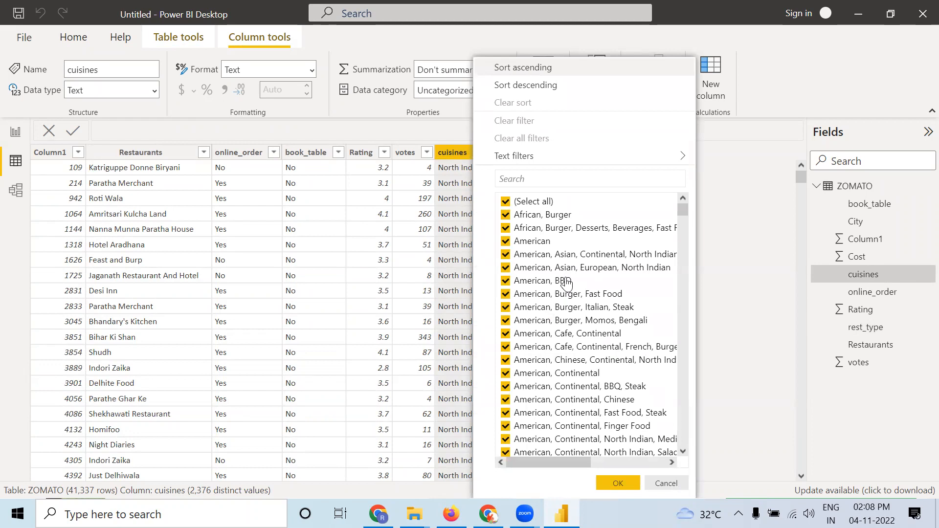
click(717, 305)
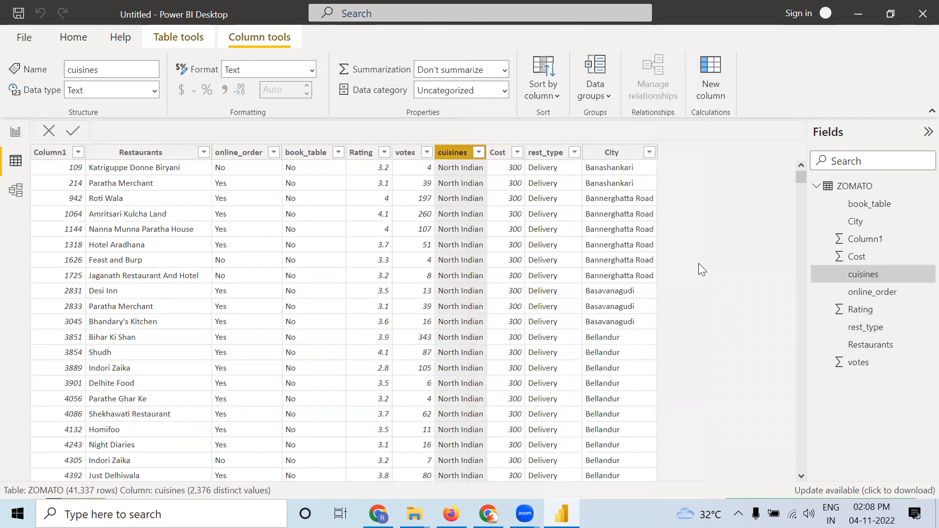
click(385, 152)
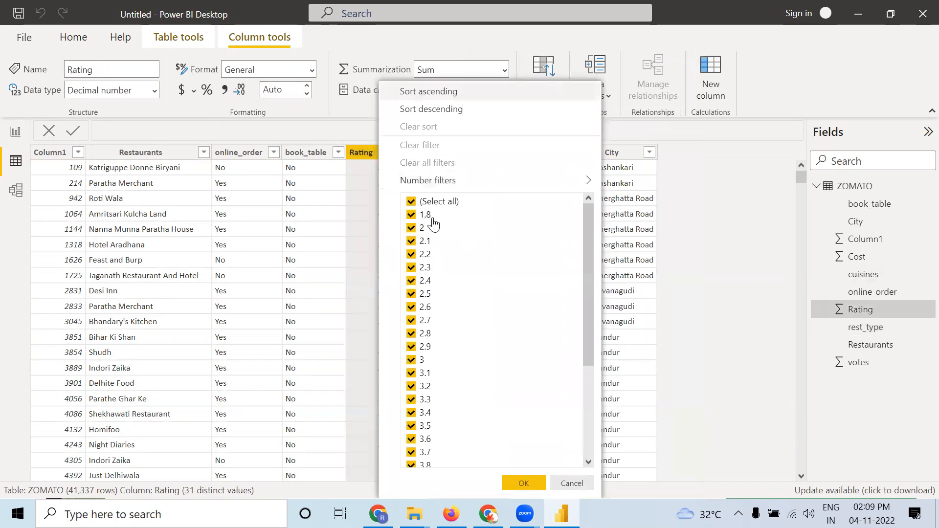
scroll(444, 235, down, 4)
click(740, 209)
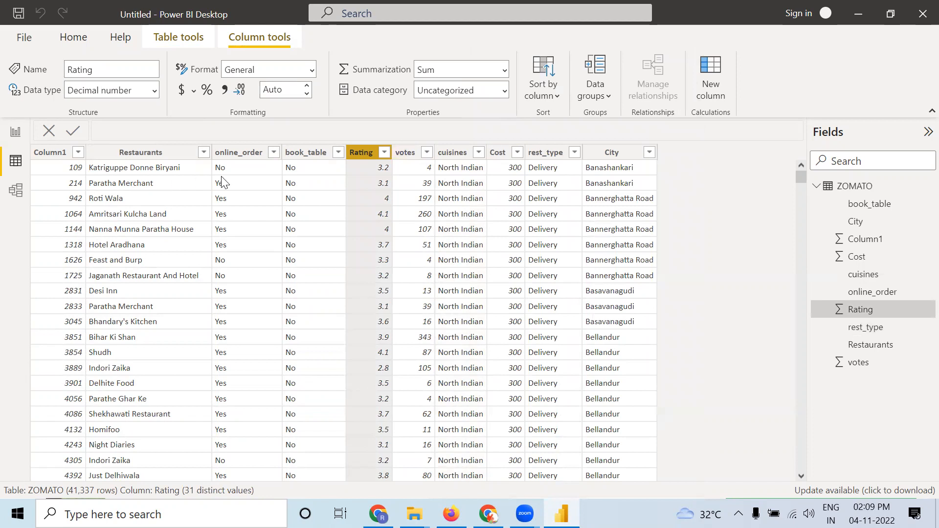
Step: Examine the filter values of the online_order, book_table, Restaurants, Cost and City columns without filtering the data
click(273, 153)
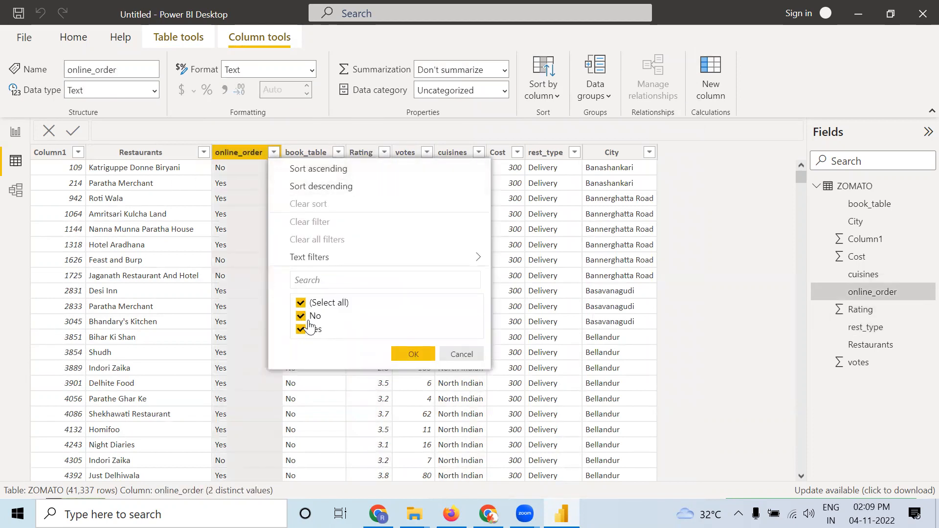
click(304, 125)
click(337, 153)
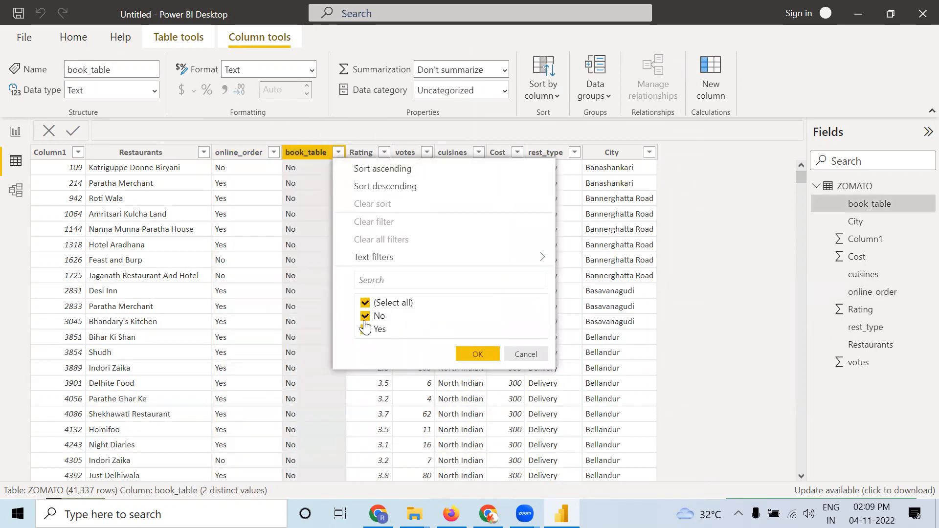
click(203, 151)
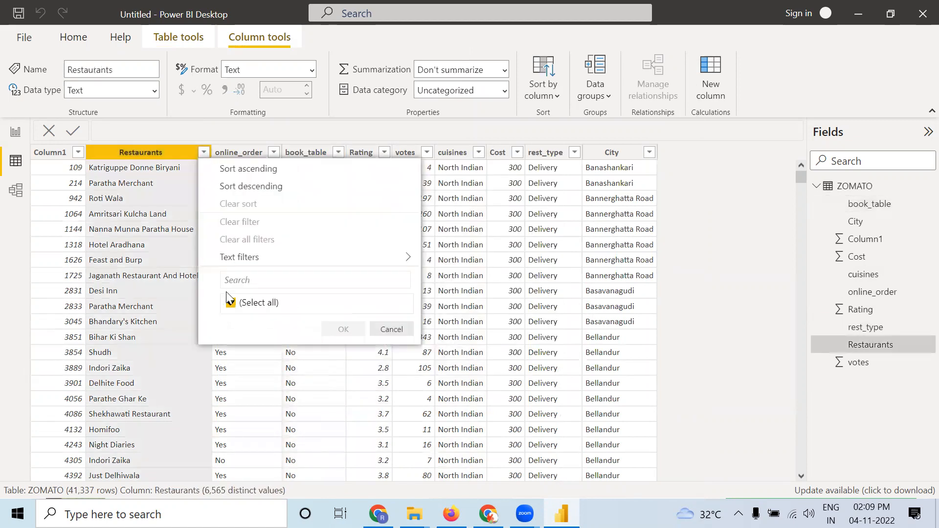
click(703, 208)
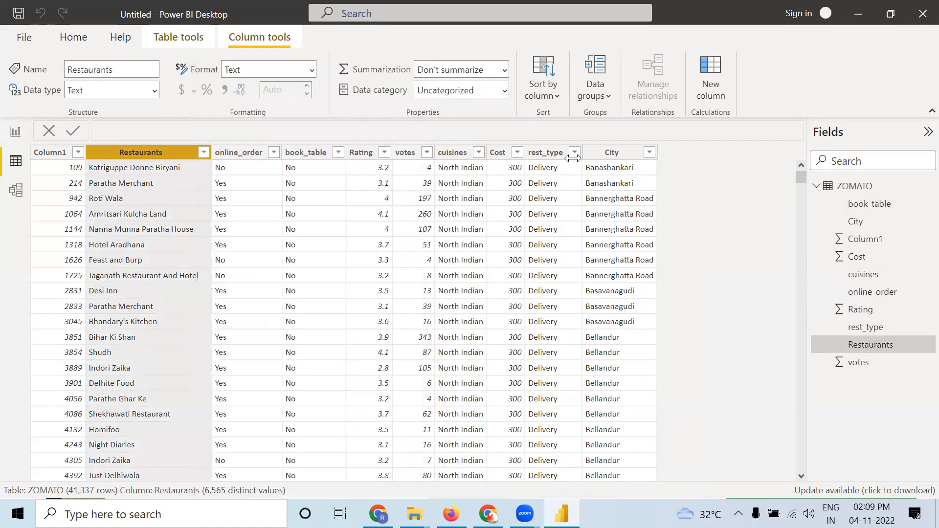
click(516, 153)
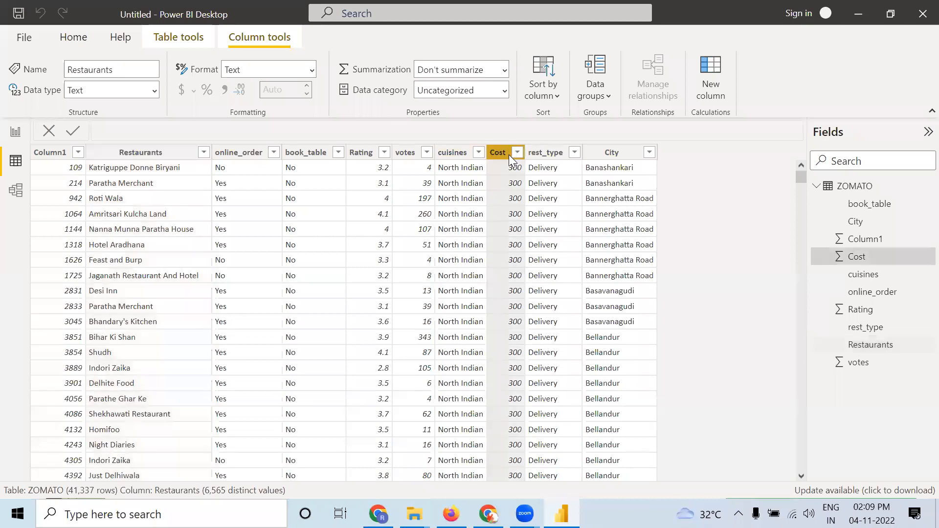
click(768, 221)
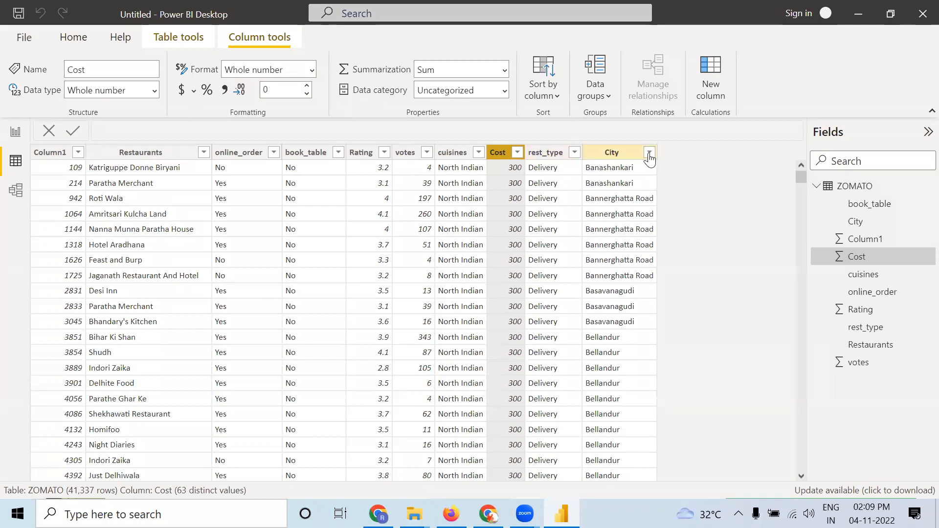
click(649, 153)
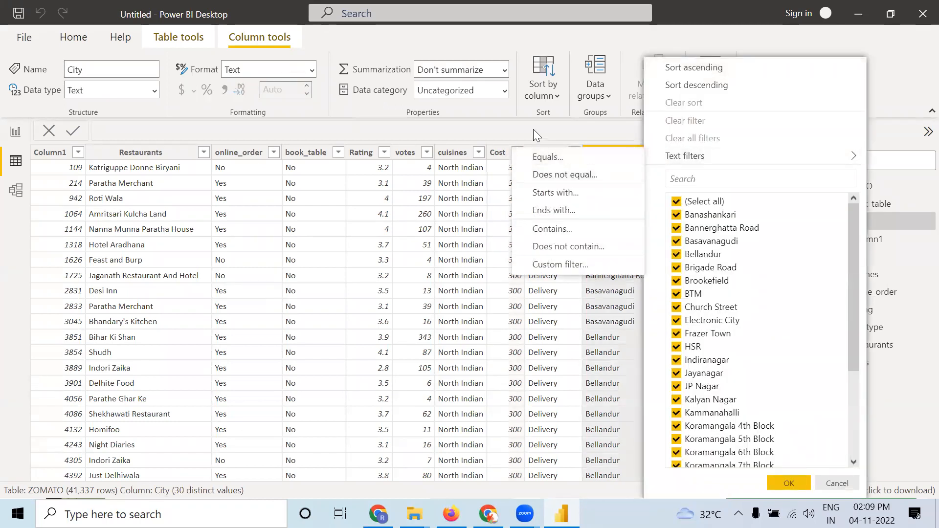
click(534, 130)
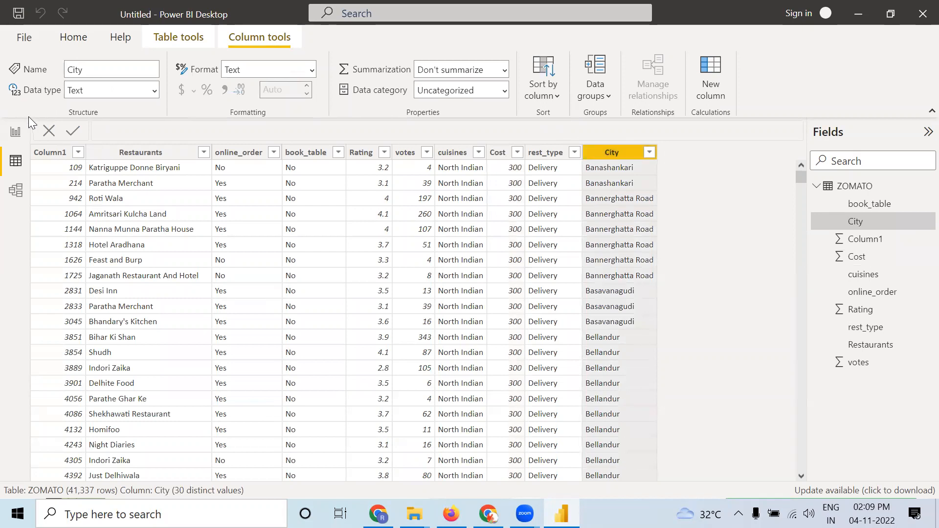
Step: Return to the report page and create a table visual from the ZOMATO table's Restaurants field
click(15, 132)
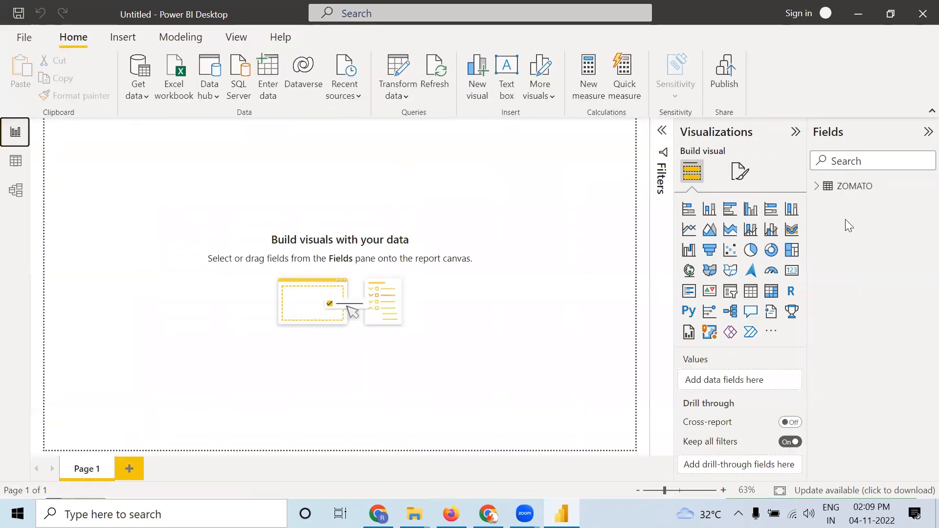
click(817, 187)
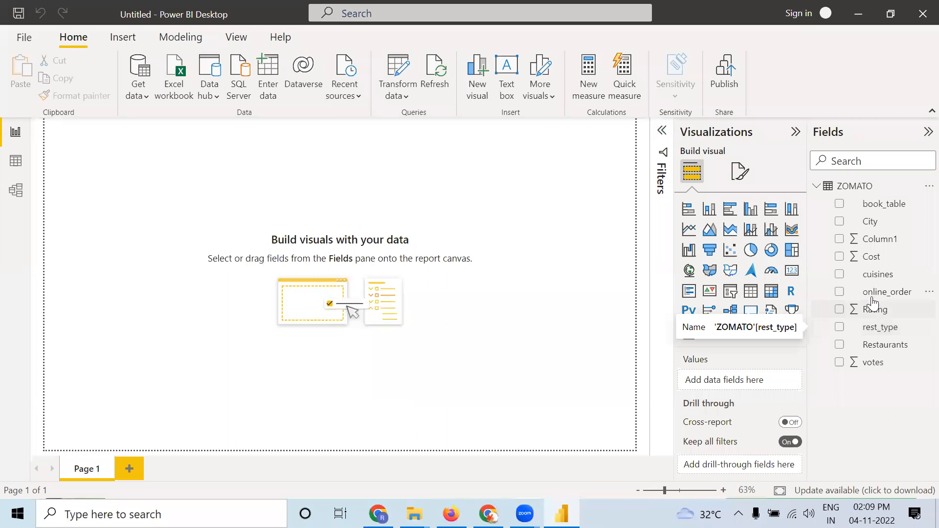
click(896, 341)
drag(897, 341, 762, 379)
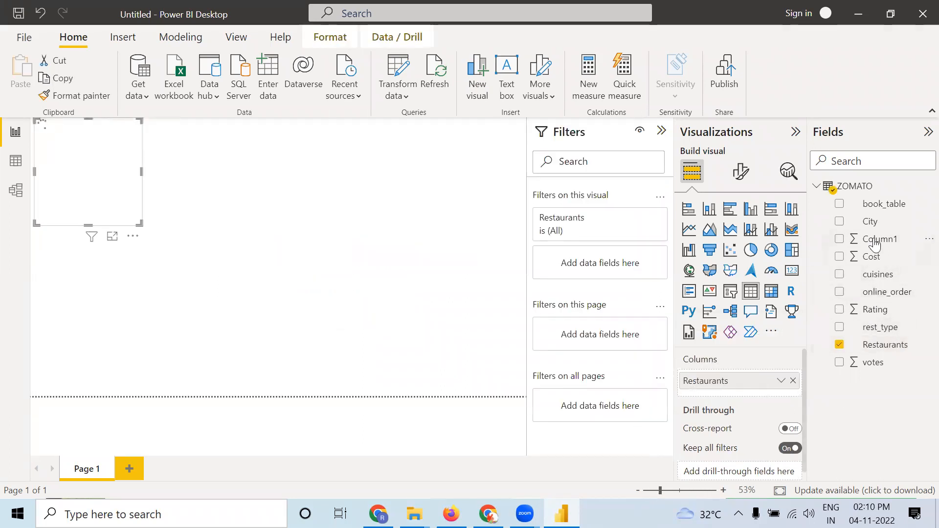
Step: Add Cost, Rating and votes to the table visual and enlarge it to the full page height, just wide enough for its columns
drag(874, 260, 741, 399)
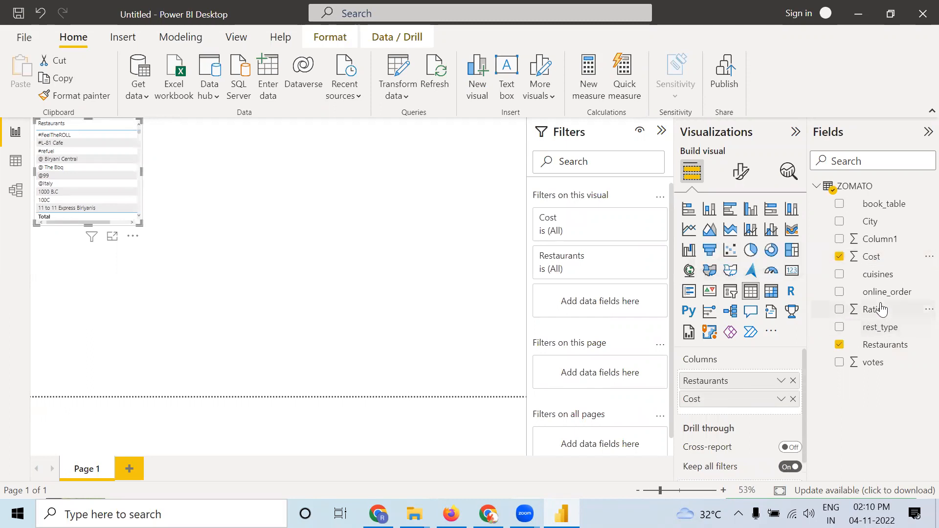
drag(830, 310, 765, 416)
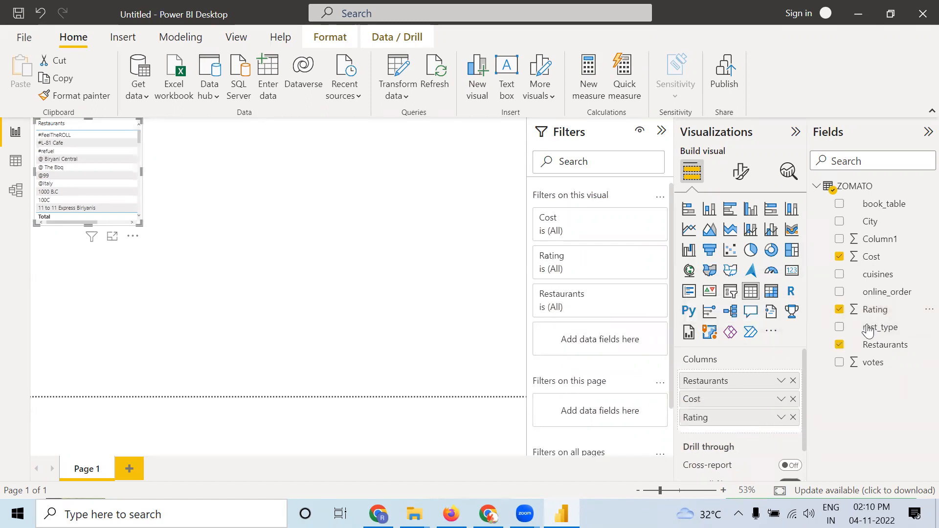
drag(866, 362, 739, 438)
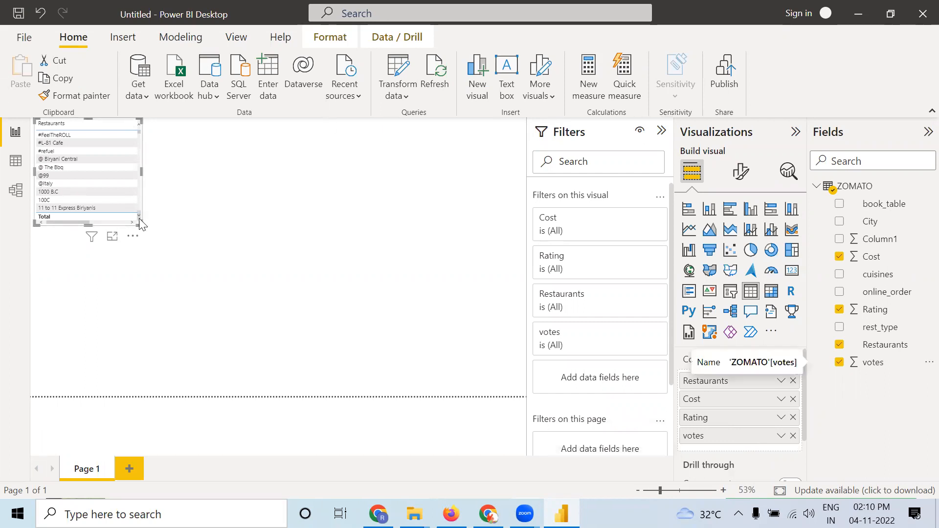
drag(140, 222, 448, 421)
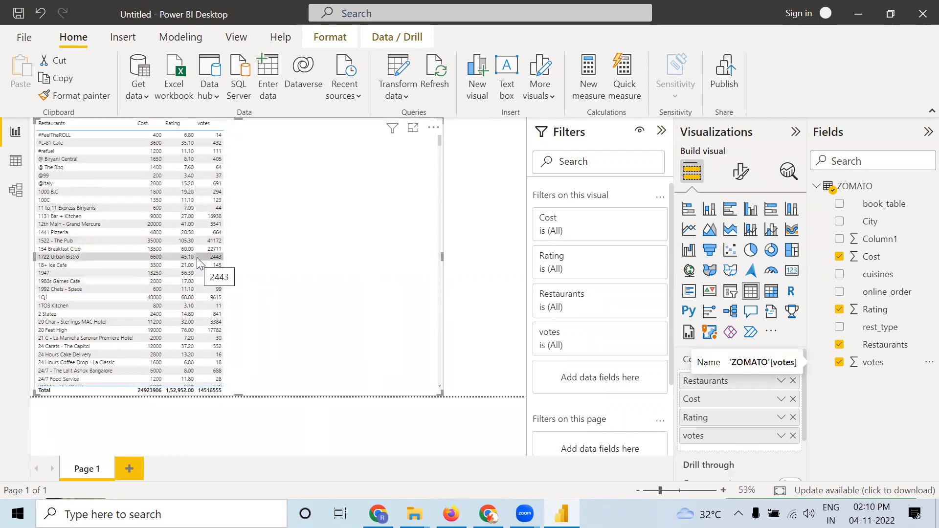
drag(443, 252, 249, 250)
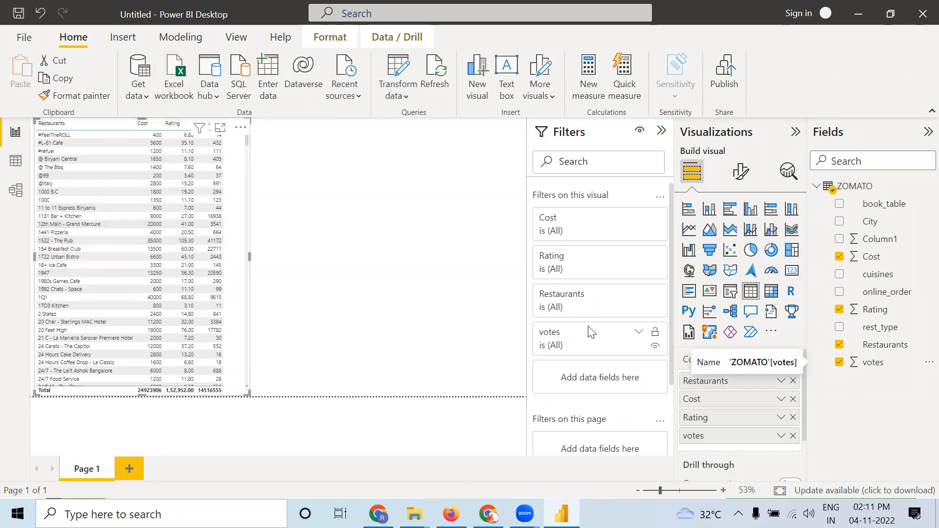
Step: Remove the votes, Cost, Rating and Restaurants fields from the table visual, leaving it empty
click(794, 436)
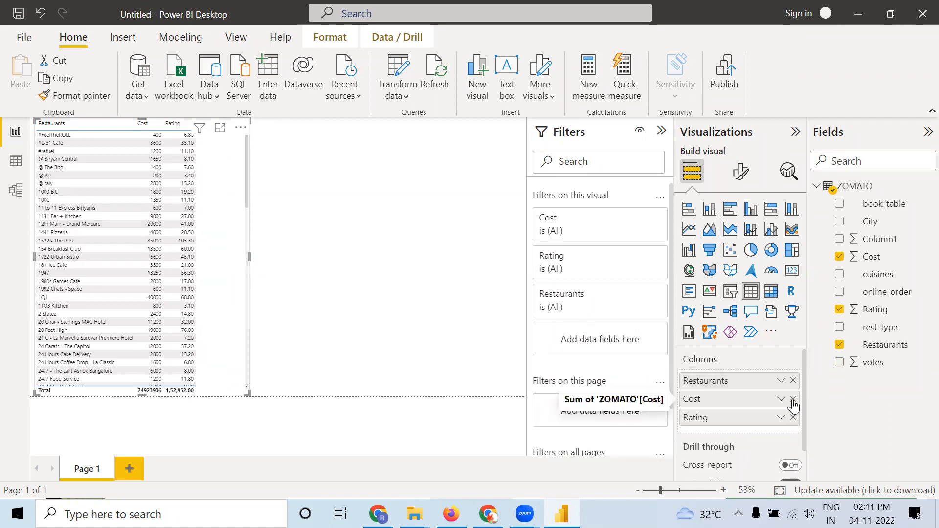
click(793, 400)
click(793, 399)
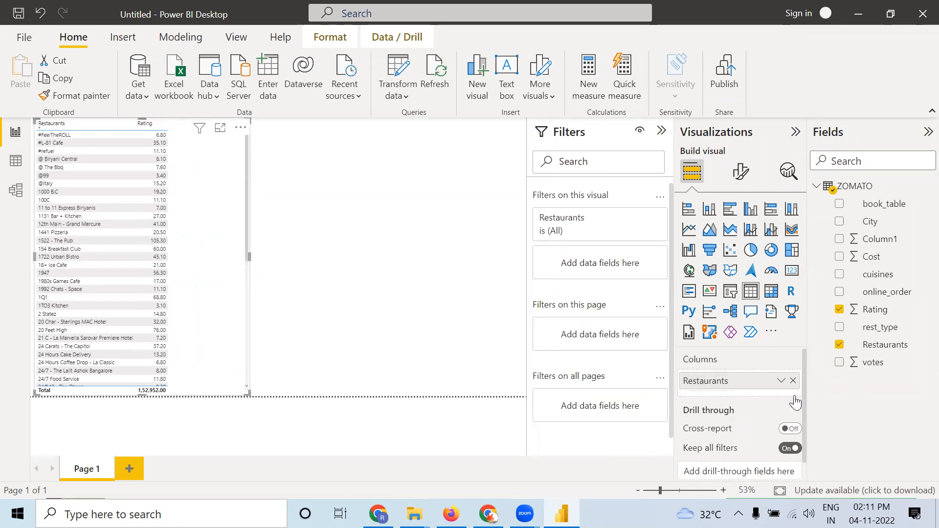
click(793, 381)
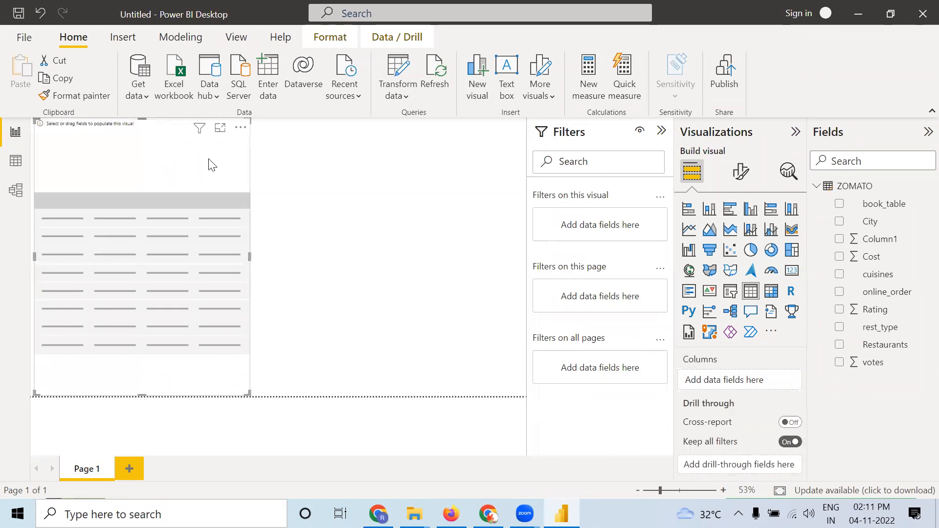
Step: Remove the empty table visual and create a new table visual from the Restaurants field
click(240, 127)
click(269, 143)
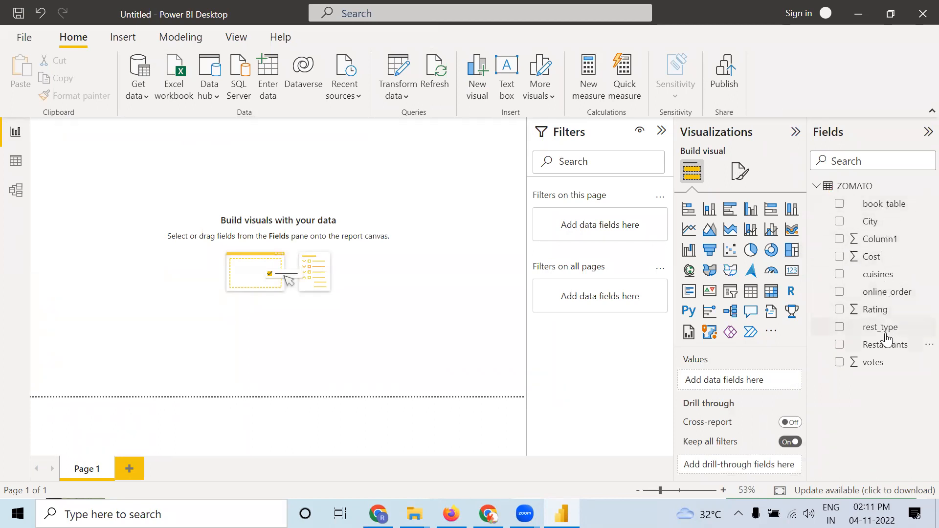
drag(888, 344, 756, 383)
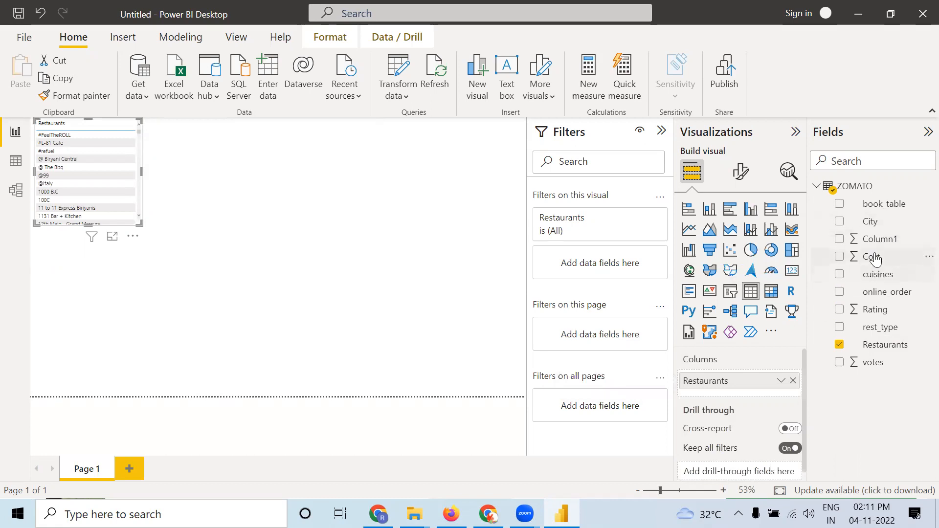
Step: Add Cost, votes and Rating to the Restaurants table visual and enlarge it to nearly the full page height
drag(876, 259, 743, 402)
drag(876, 362, 744, 416)
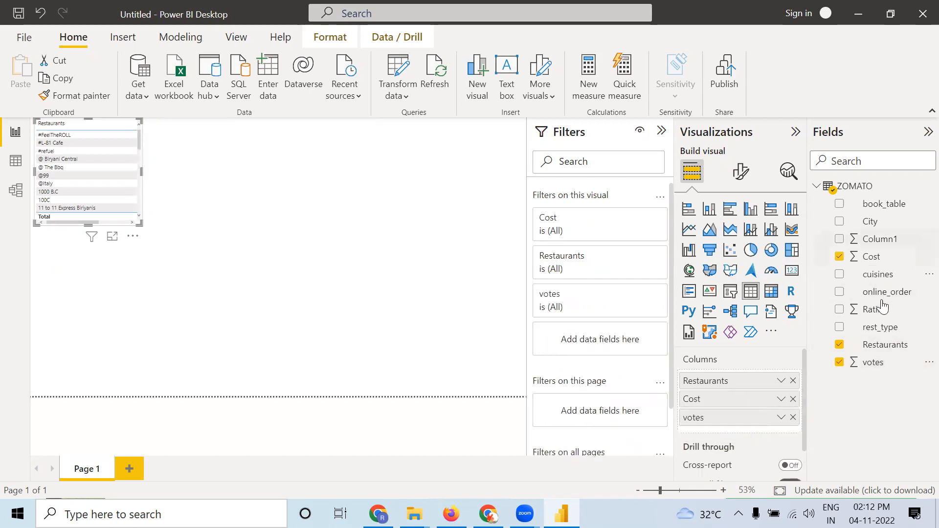
drag(882, 318, 770, 436)
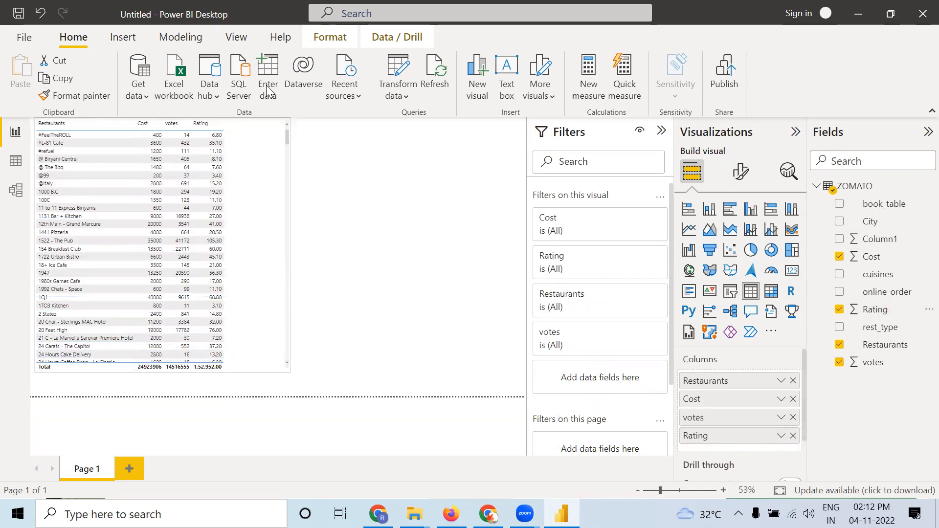
right_click(287, 325)
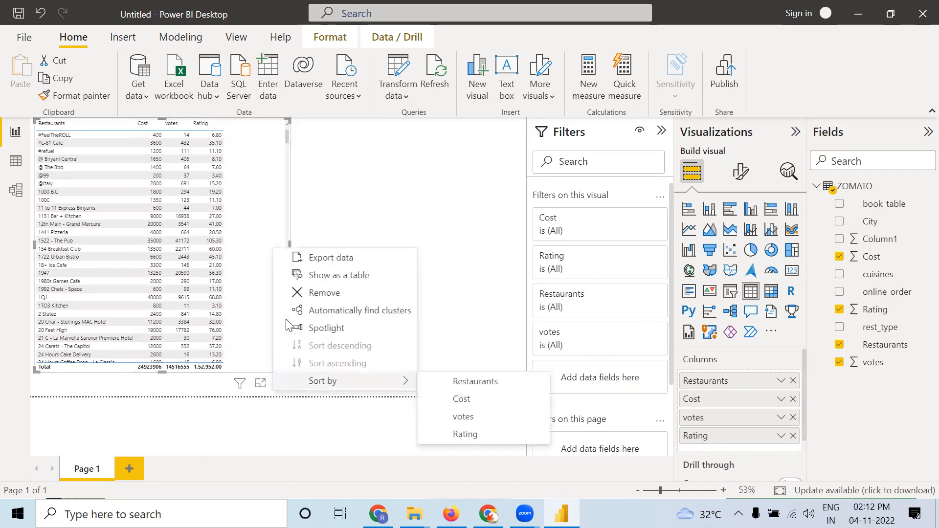
click(342, 259)
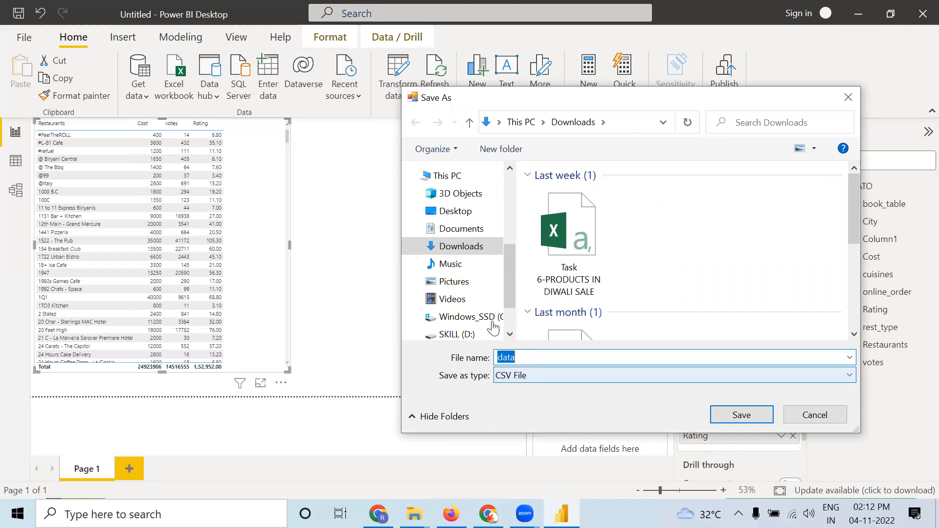
click(848, 98)
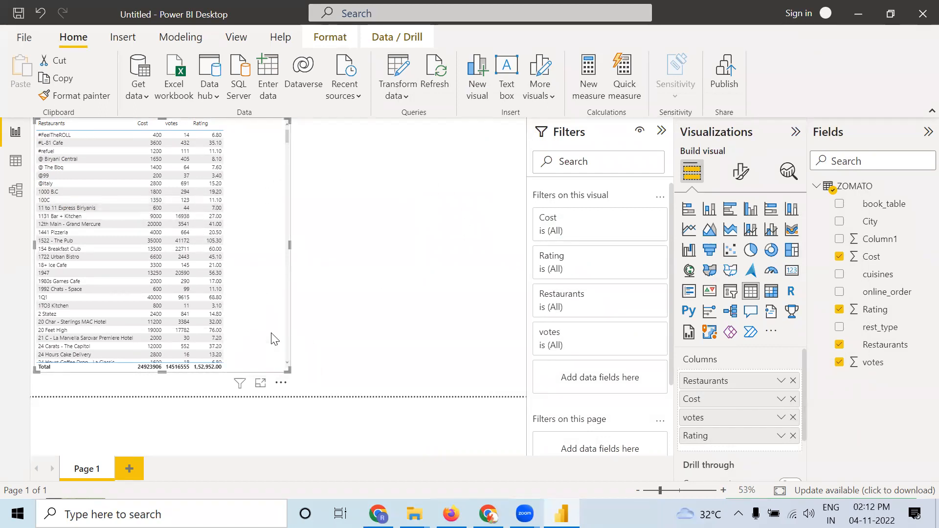
click(281, 382)
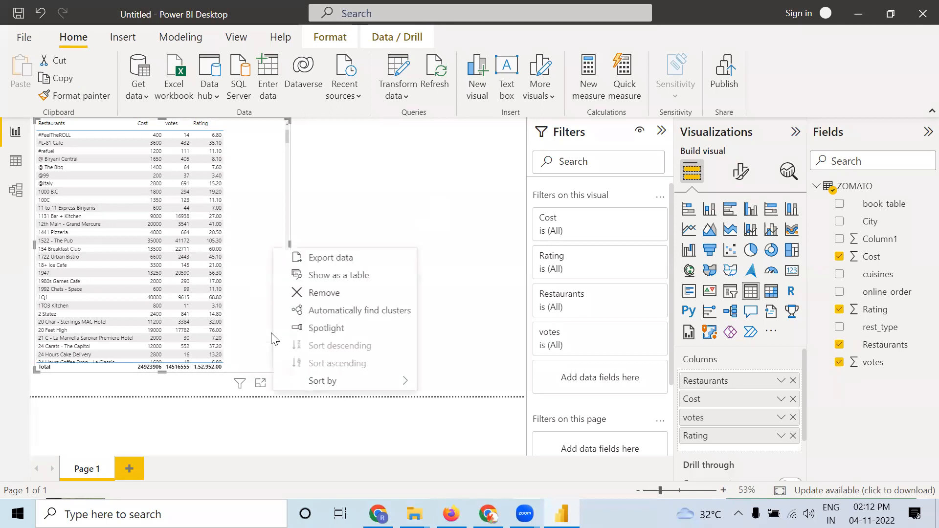
click(325, 258)
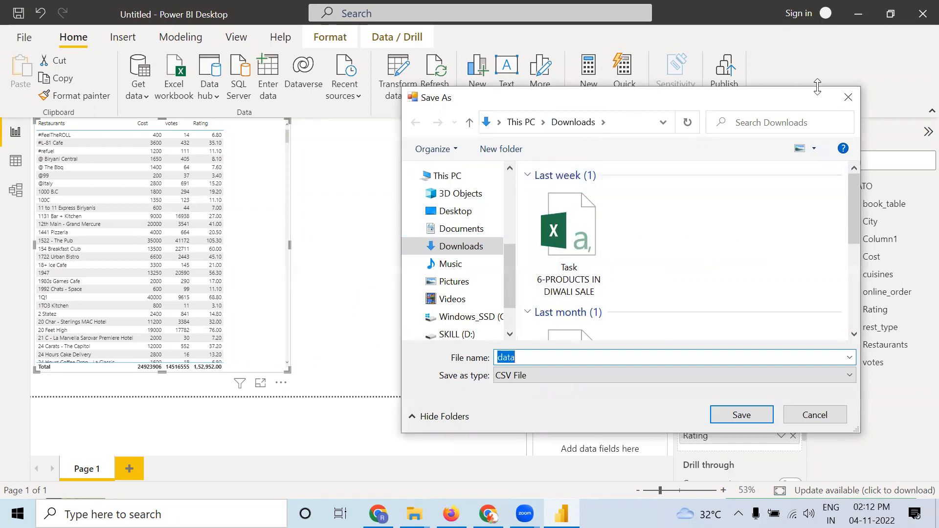
click(848, 97)
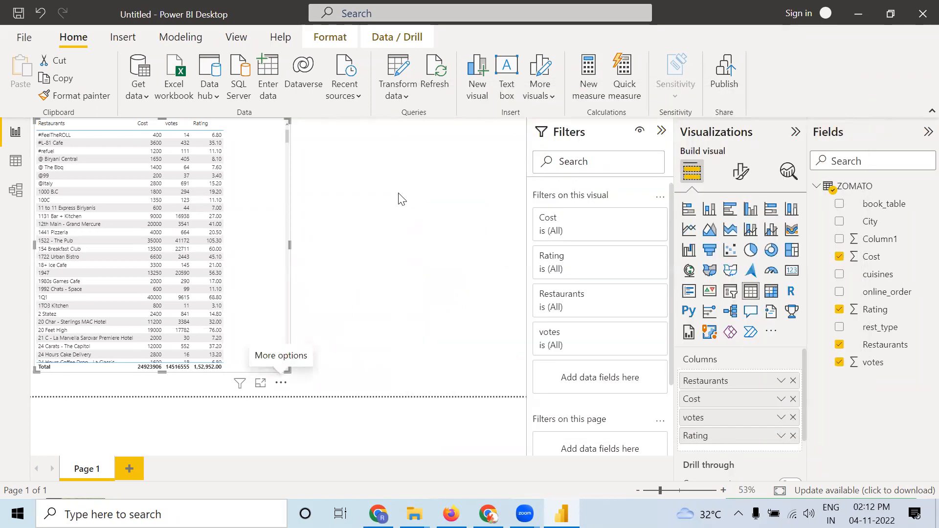
Step: Narrow the table visual until it is just wide enough for its four columns
click(292, 253)
click(288, 247)
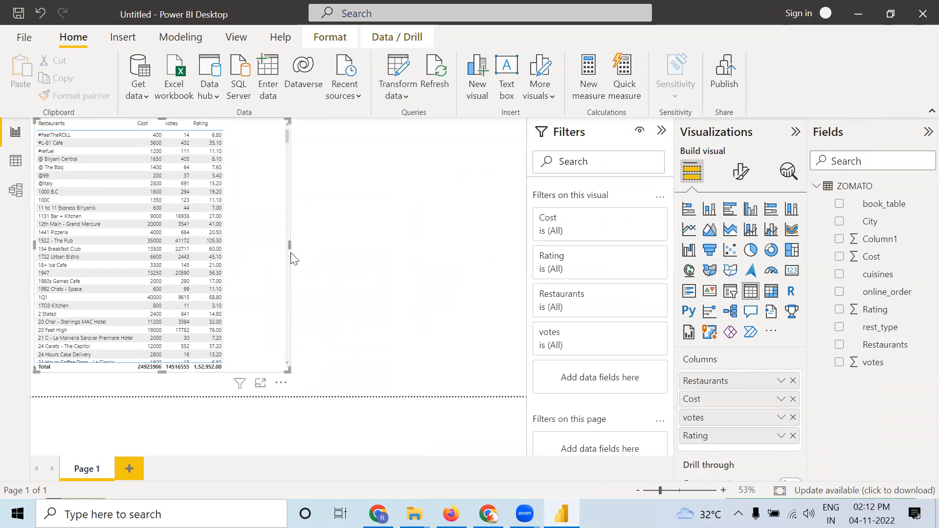
drag(289, 245, 239, 249)
Step: Try the Minimal style preset on the table visual and settle on the Bold header preset
click(744, 180)
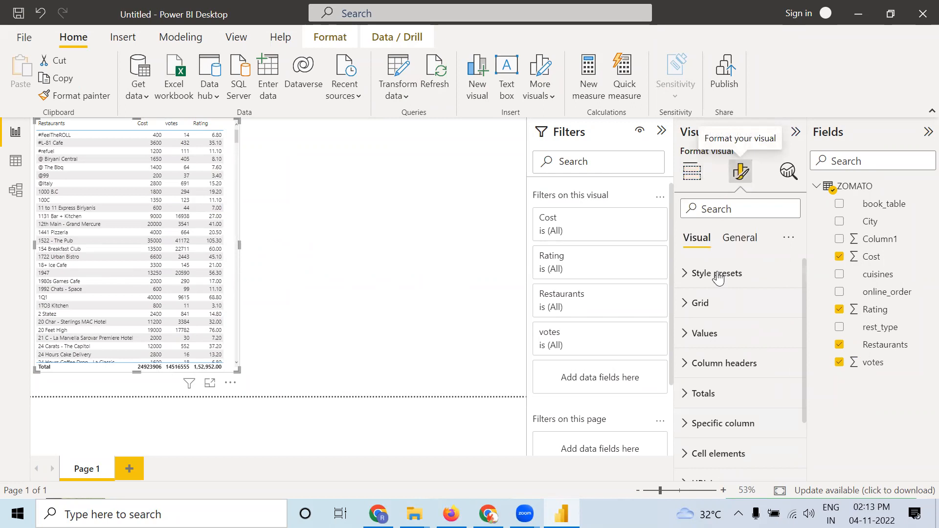
click(708, 278)
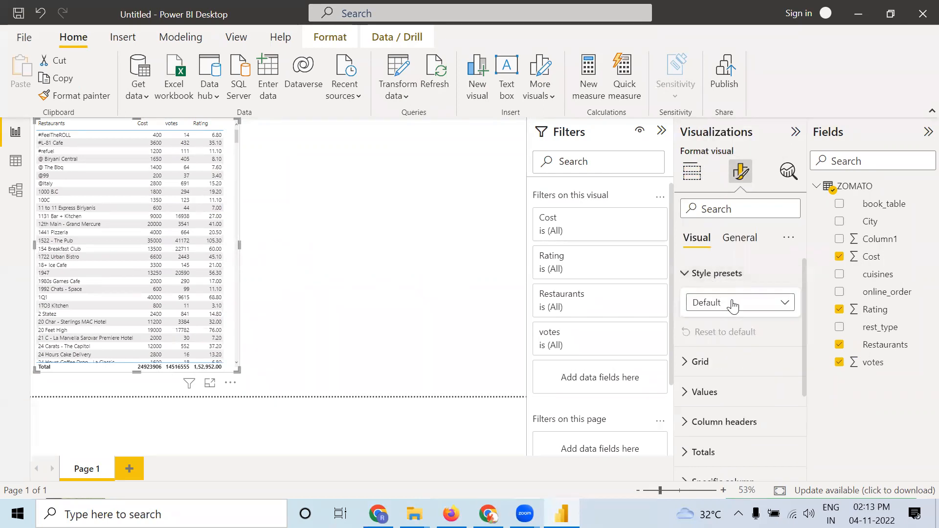
click(722, 301)
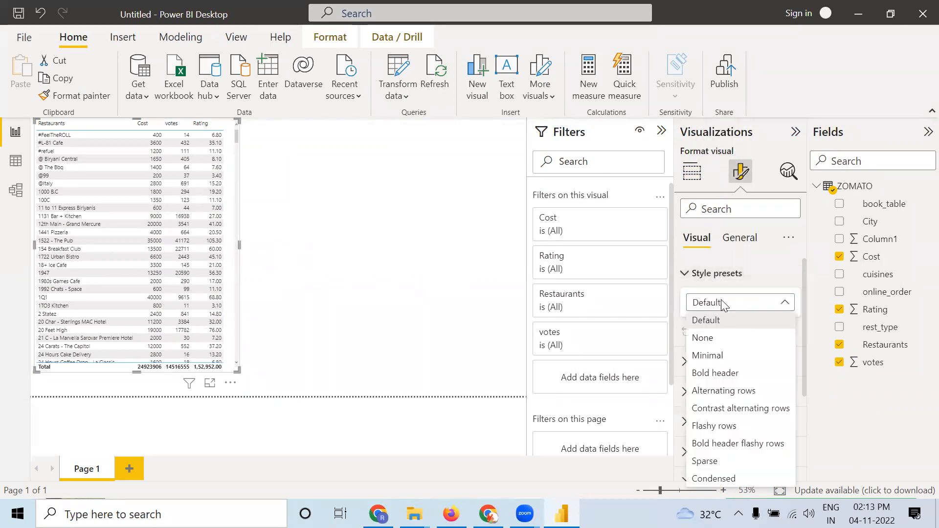
click(716, 336)
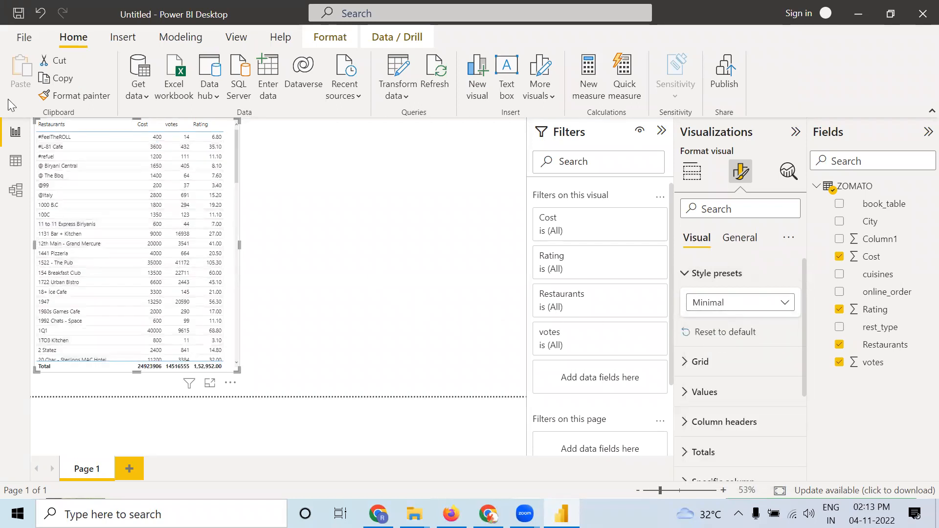
click(746, 308)
click(744, 370)
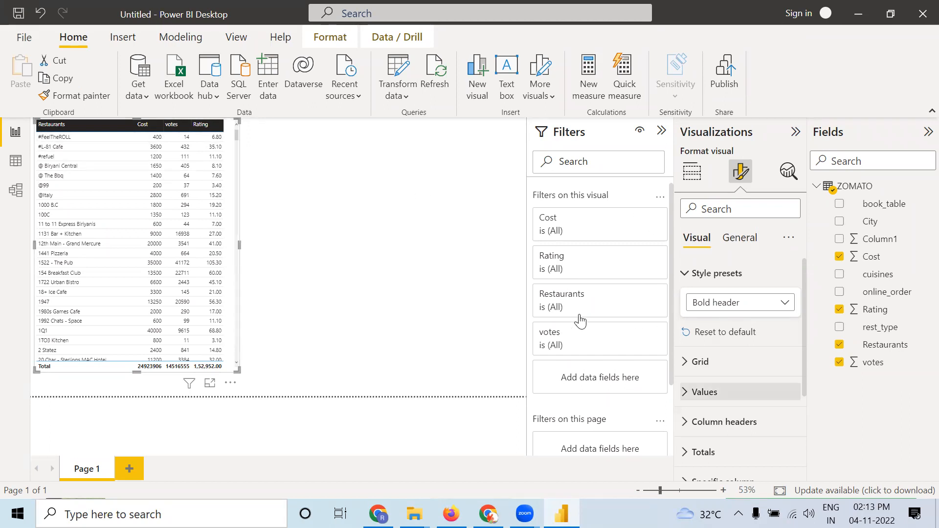
Step: Try black for the table's horizontal gridlines and settle on the bright blue theme color
click(701, 362)
scroll(703, 326, down, 2)
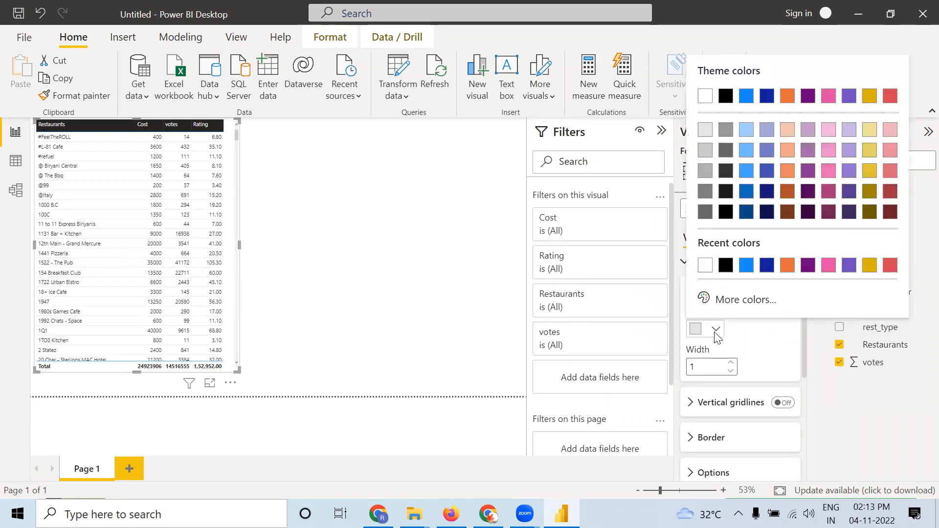
click(726, 267)
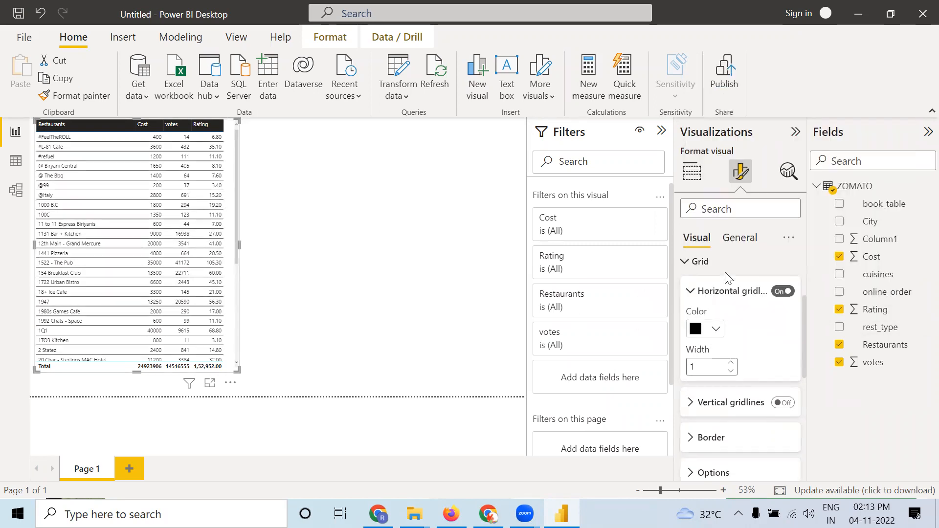
click(714, 329)
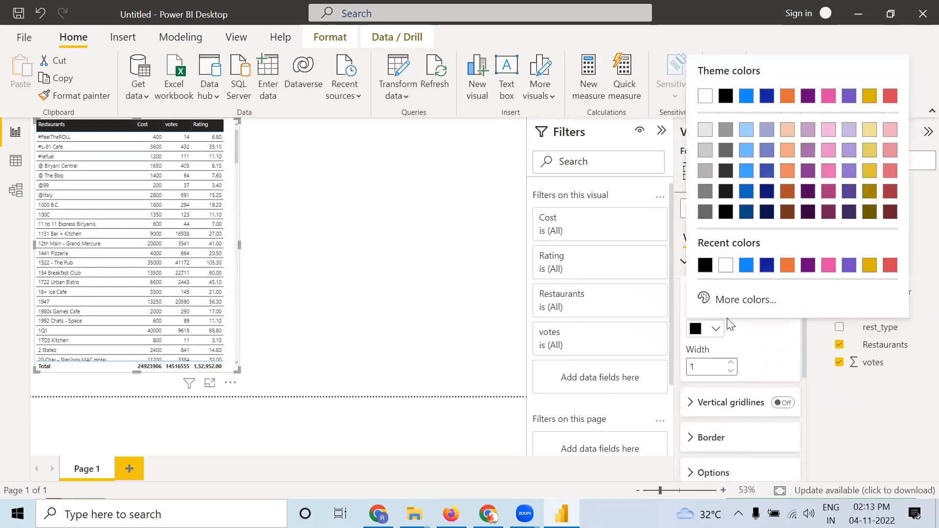
click(747, 268)
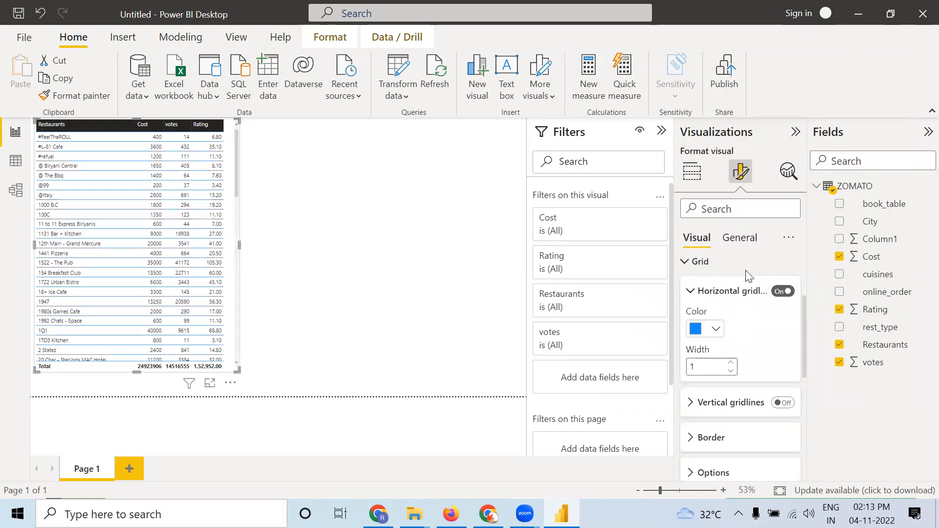
Step: Turn on the table's vertical gridlines and color them the same bright blue as the horizontal ones
click(788, 406)
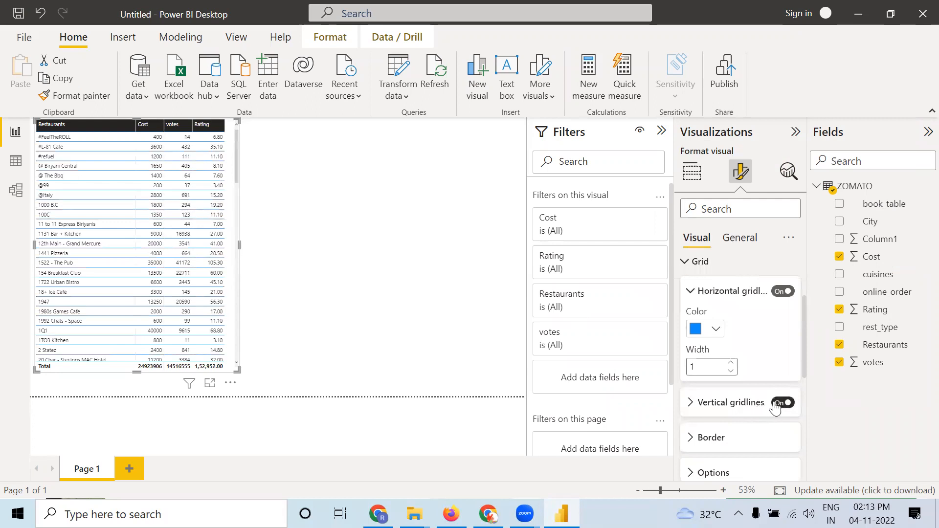
click(783, 403)
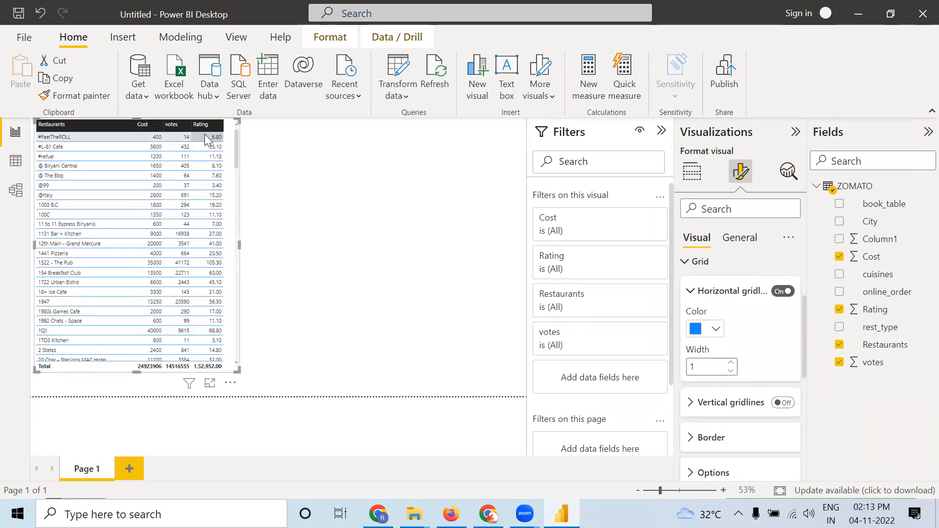
click(789, 407)
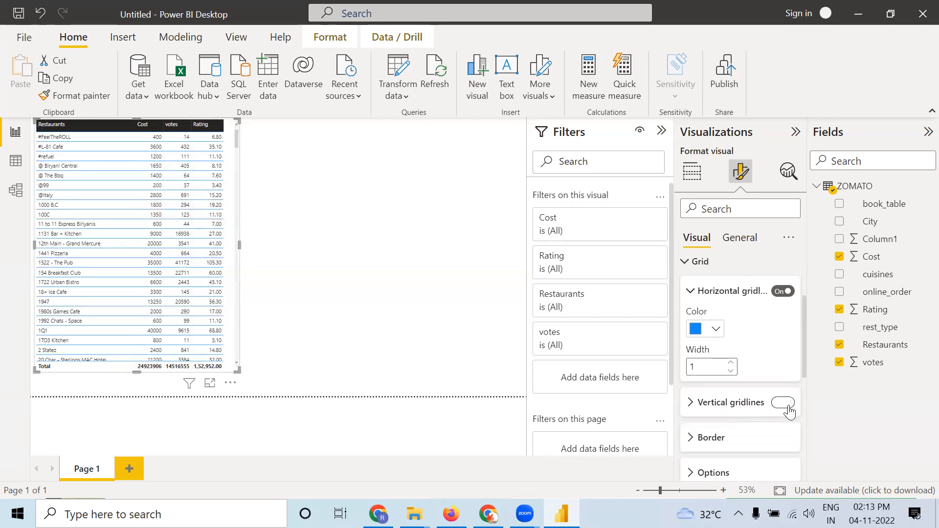
click(691, 405)
scroll(712, 413, down, 2)
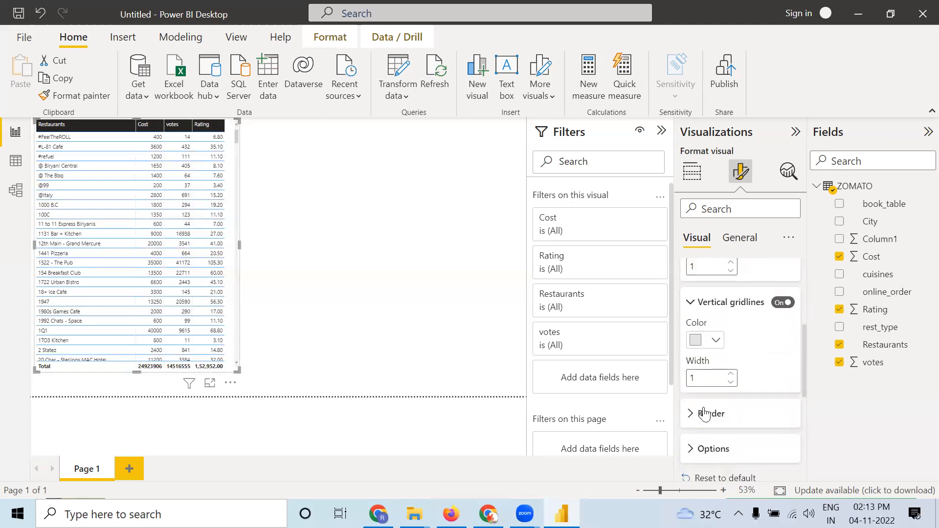
click(710, 339)
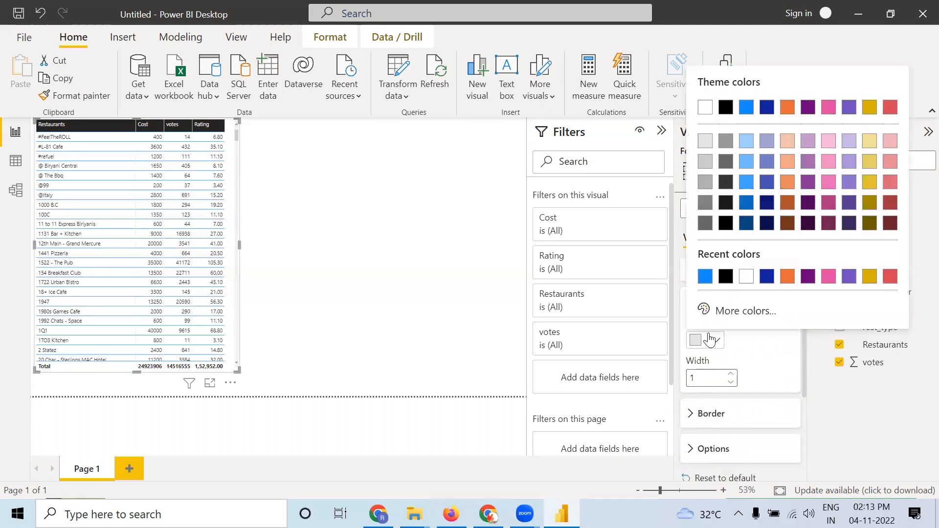
click(707, 275)
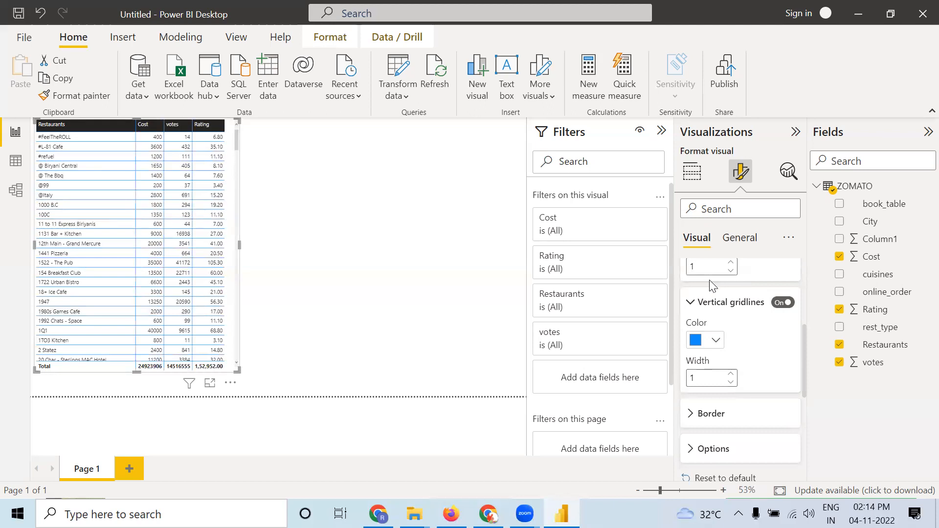
Step: Add bottom, left and right borders to all sections of the table and look through its rows
click(705, 422)
scroll(707, 420, down, 3)
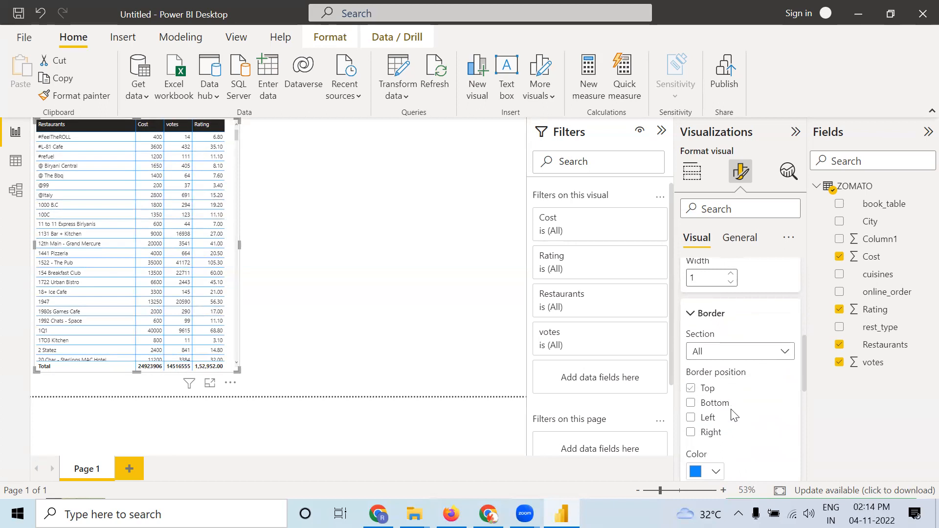
click(691, 403)
click(691, 417)
click(692, 434)
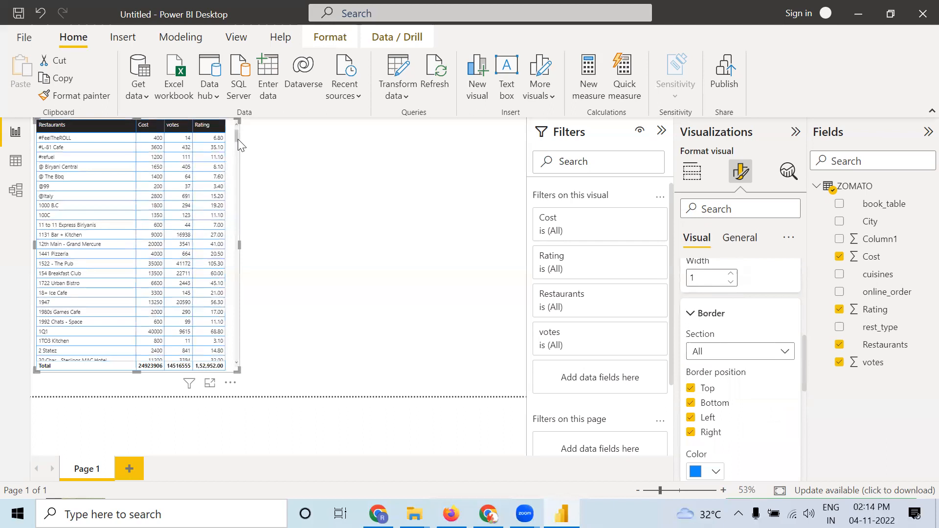
scroll(228, 243, down, 10)
scroll(226, 239, down, 15)
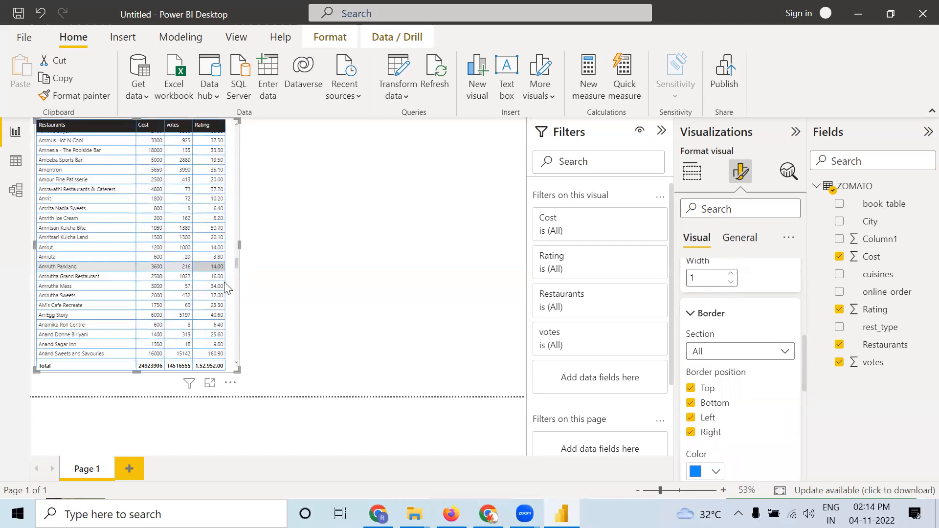
scroll(223, 330, up, 20)
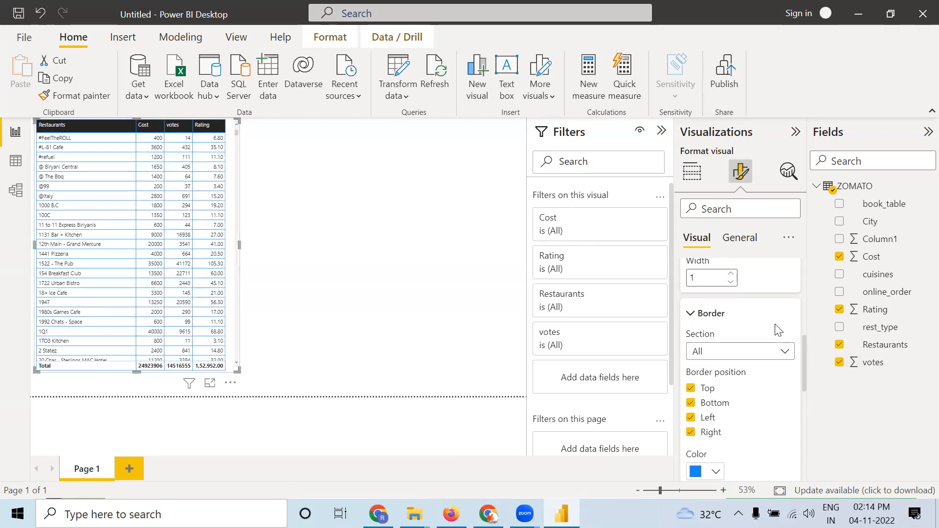
Step: Increase the font size of the table's values to 19
scroll(779, 331, down, 3)
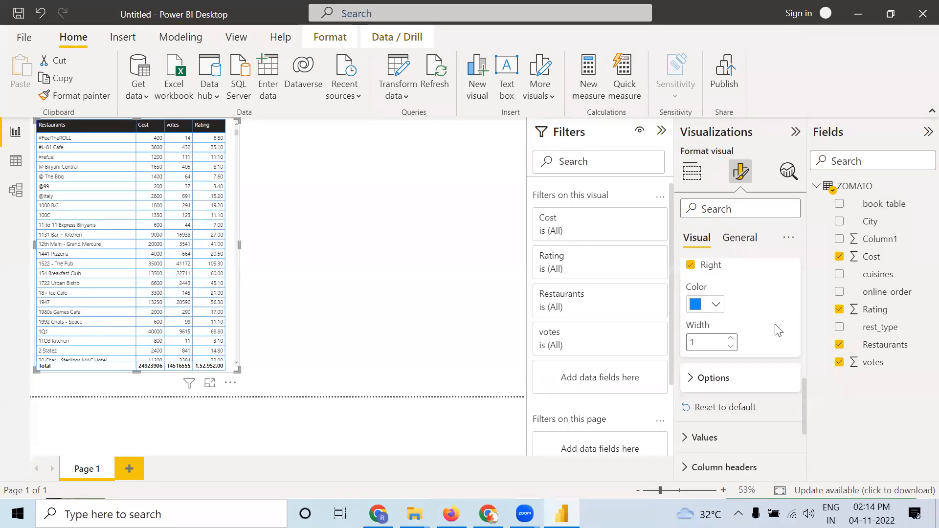
scroll(778, 330, down, 1)
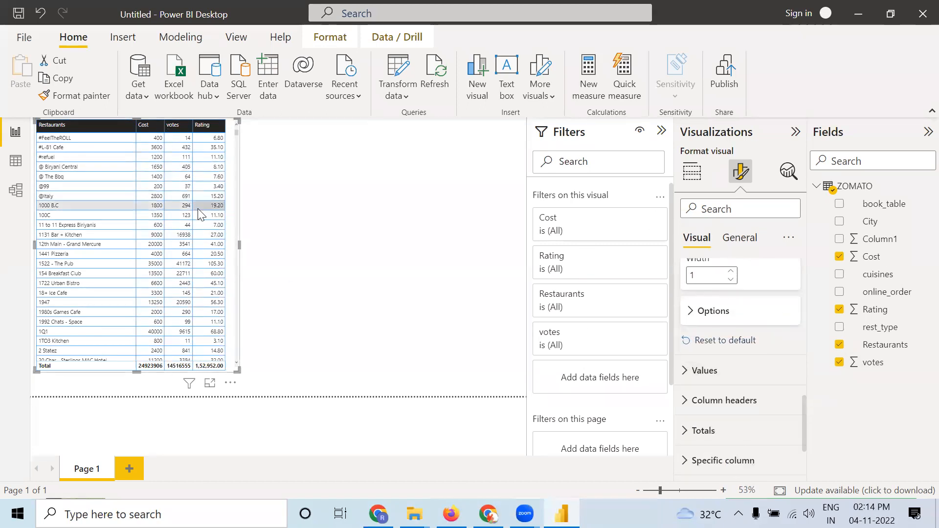
click(705, 371)
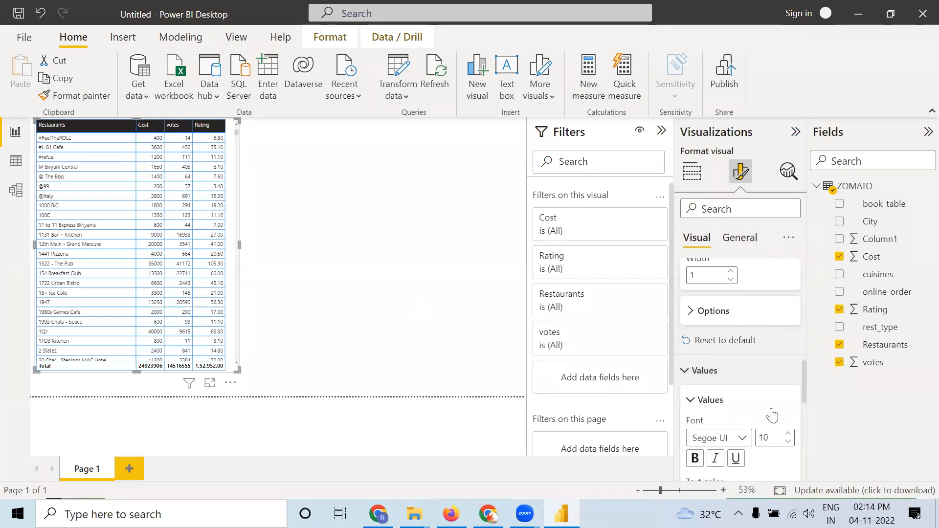
click(789, 435)
click(789, 434)
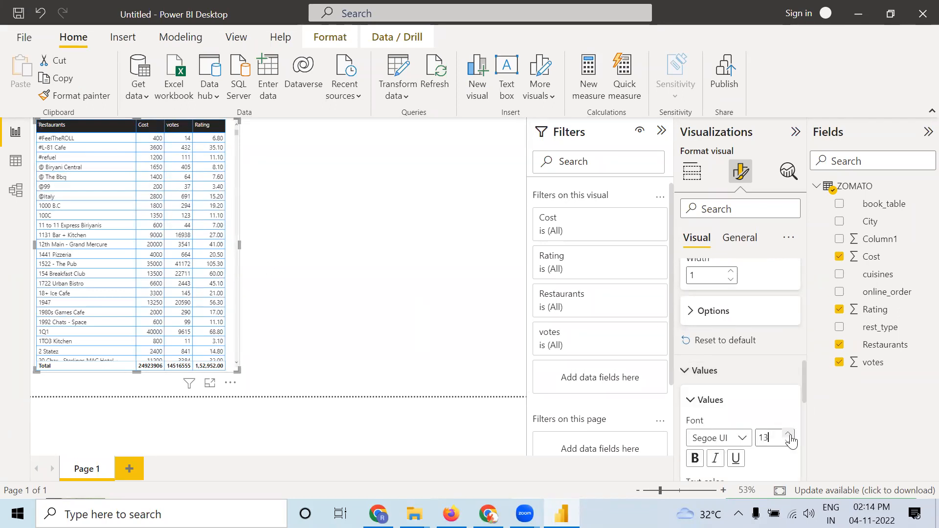
click(790, 435)
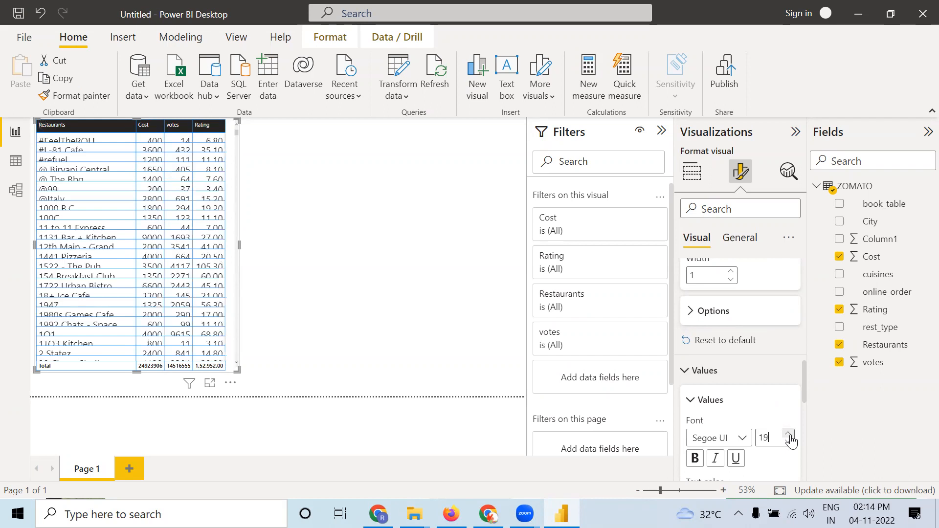
Step: Set the table values' font size to 20 and make the column headers size 20 and bold
click(789, 435)
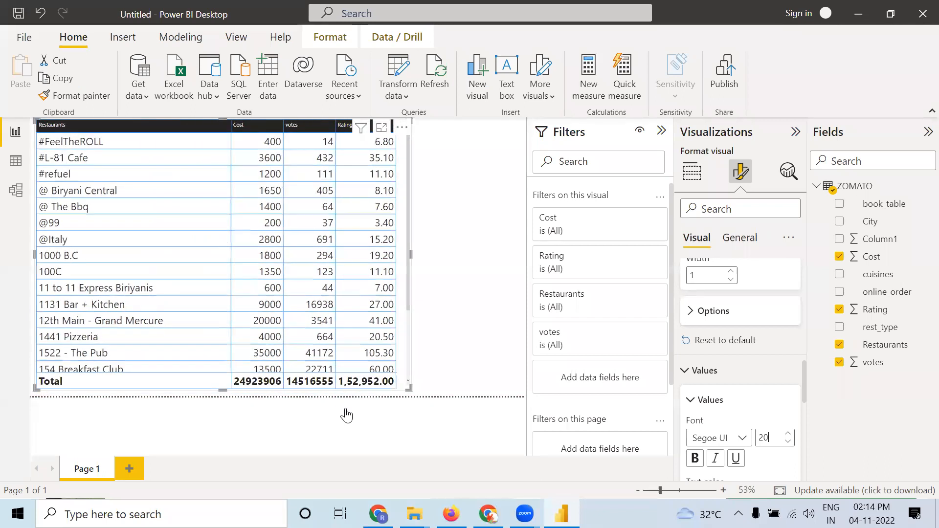
scroll(737, 428, down, 3)
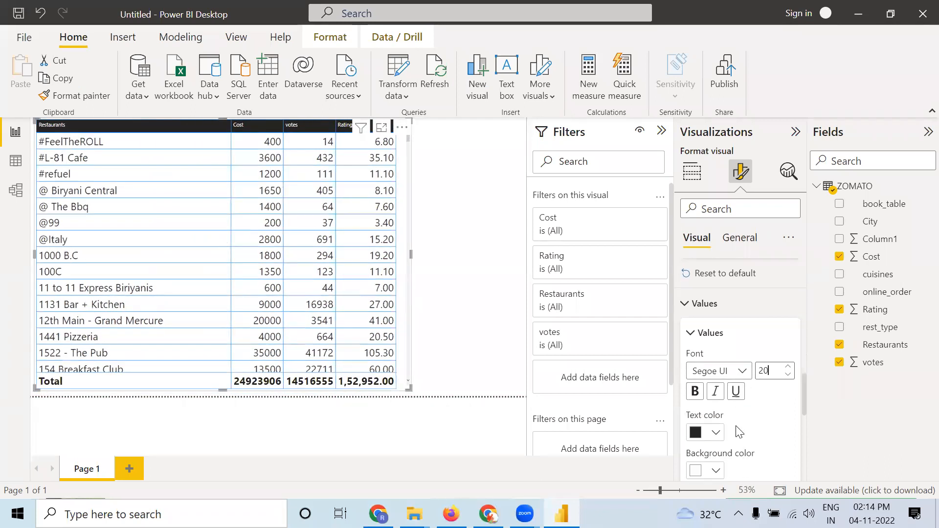
scroll(784, 406, down, 3)
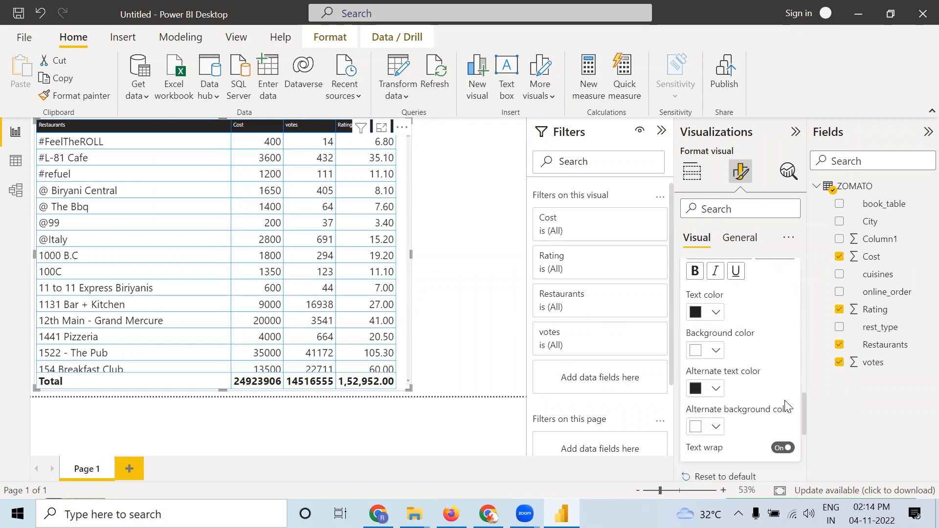
scroll(785, 406, down, 3)
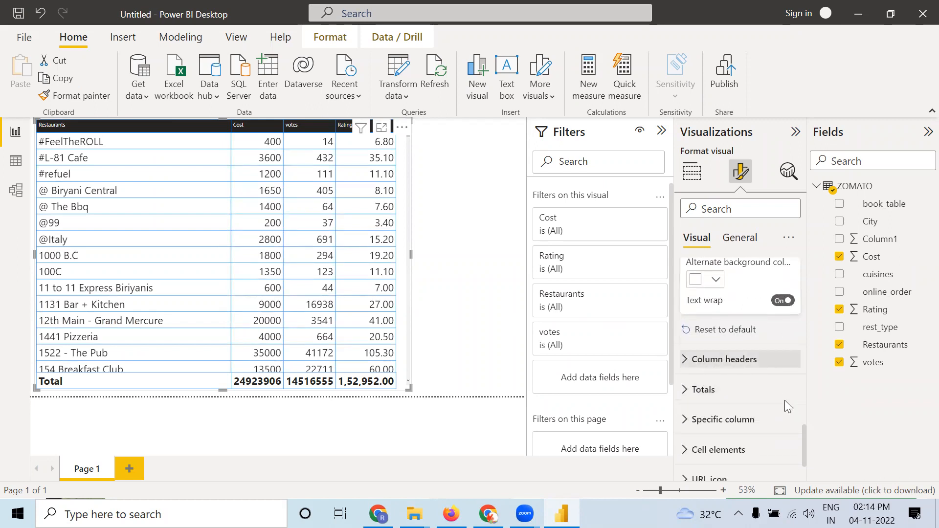
click(784, 400)
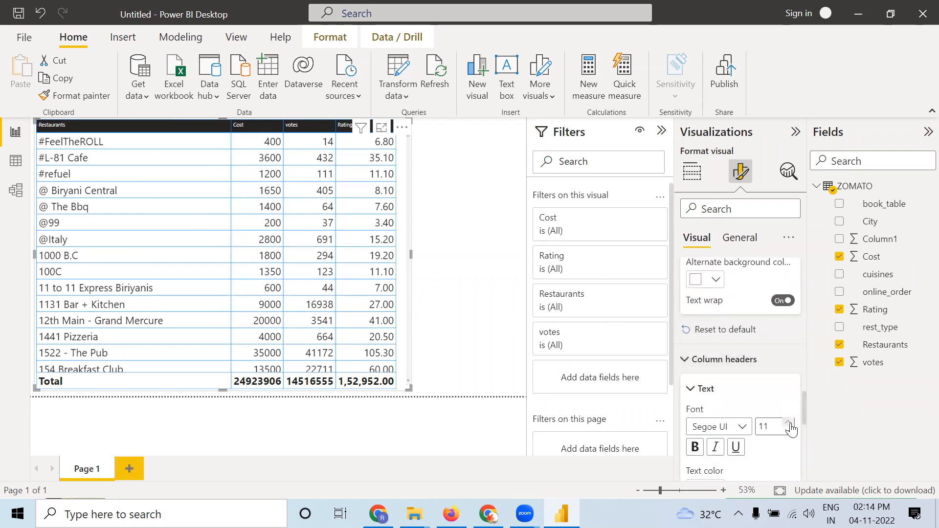
click(788, 424)
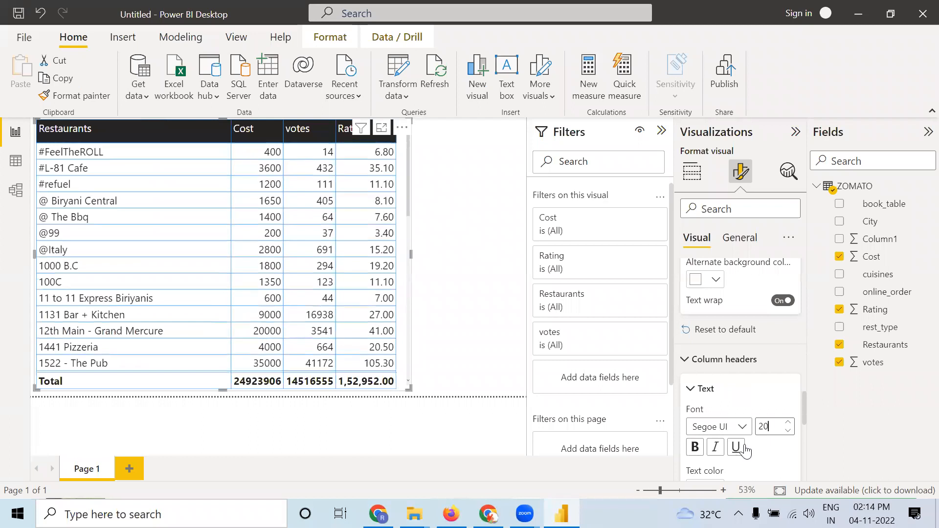
click(701, 446)
Step: Change the background color of the table's column headers to red
scroll(741, 402, down, 3)
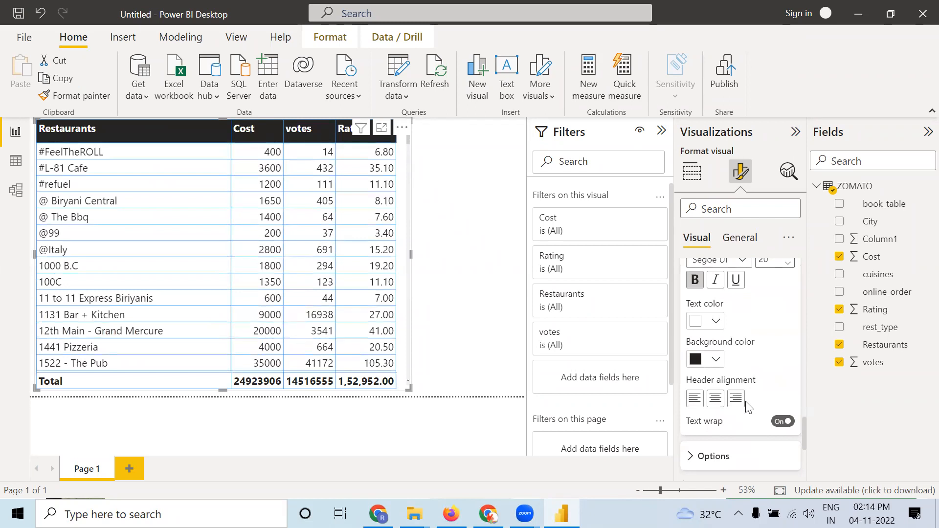
scroll(746, 401, down, 2)
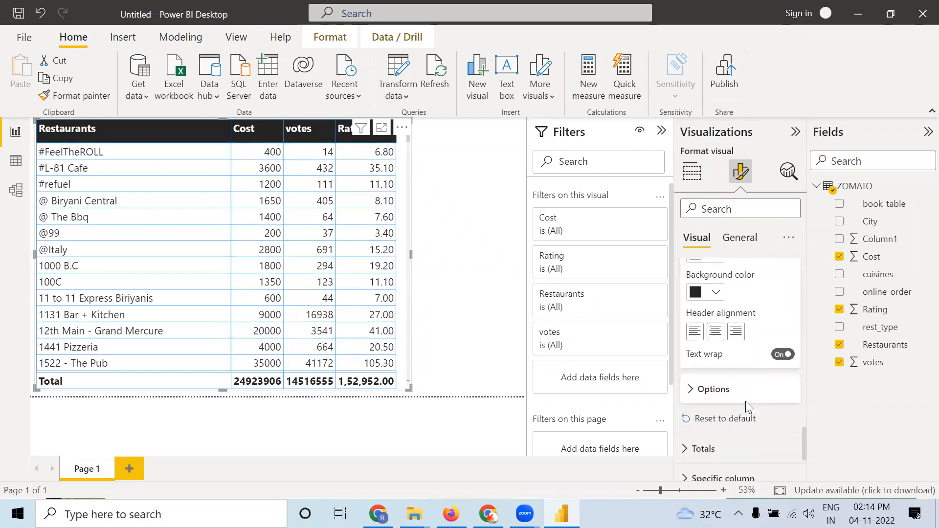
click(720, 299)
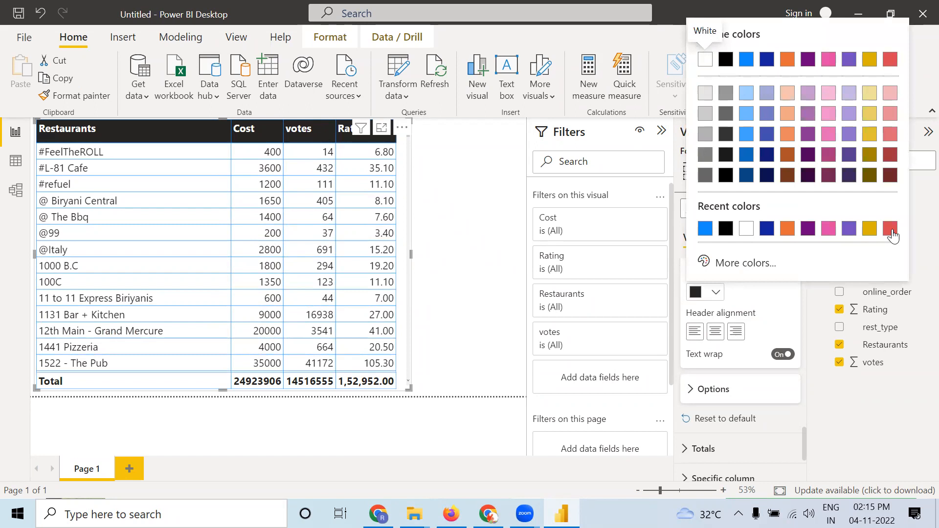
click(891, 230)
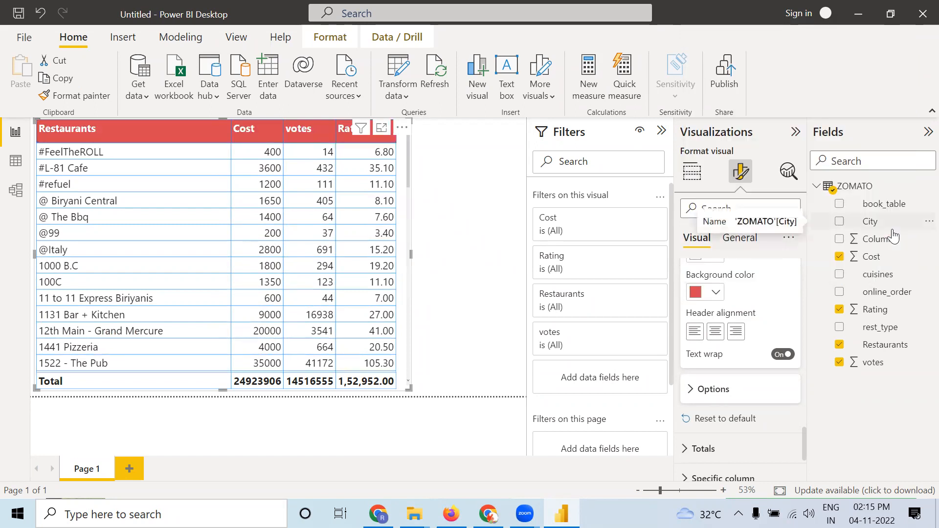
Step: Rename the label of the table's totals row to SUM
scroll(754, 410, down, 3)
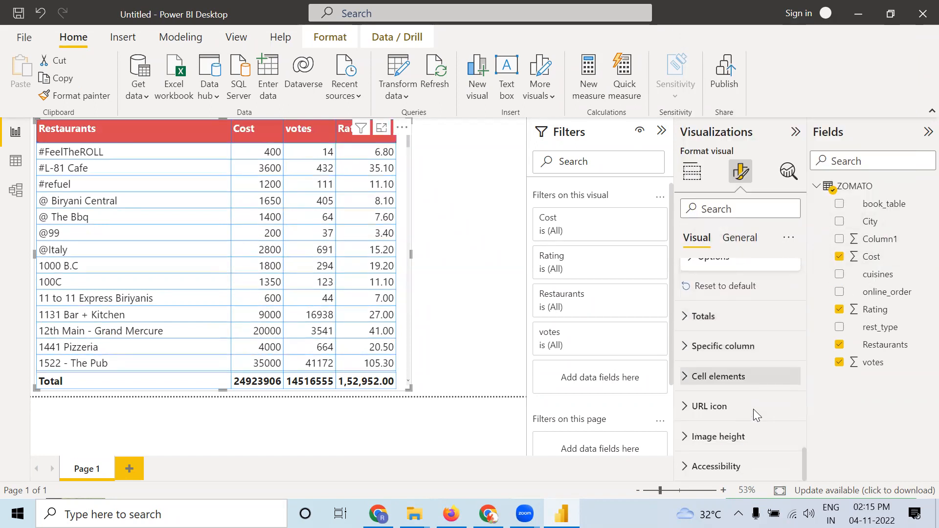
click(699, 329)
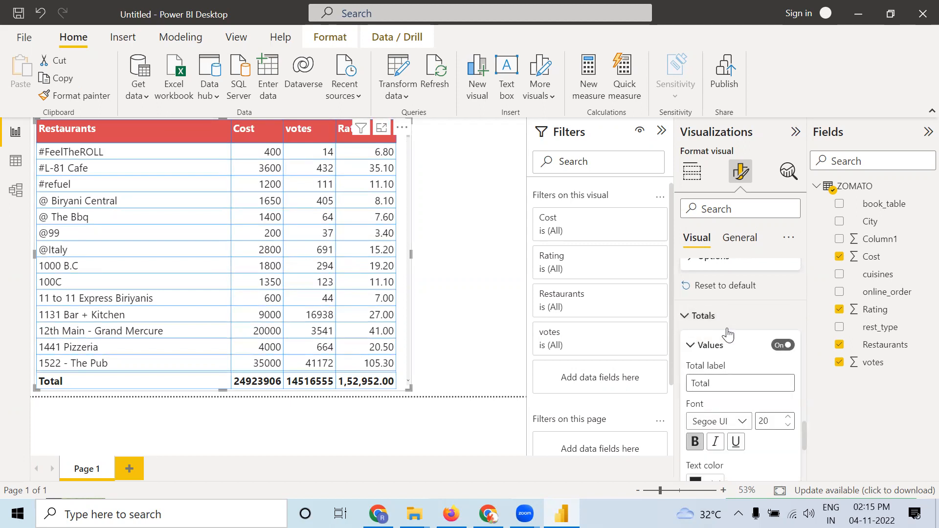
key(ctrl+a)
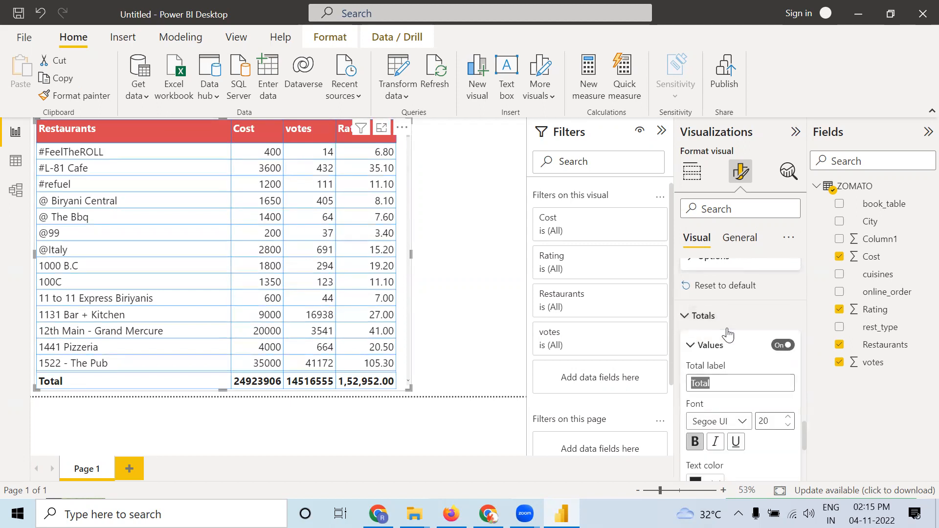
text(sUM)
key(BackSpace)
key(BackSpace)
text(TotalSUM)
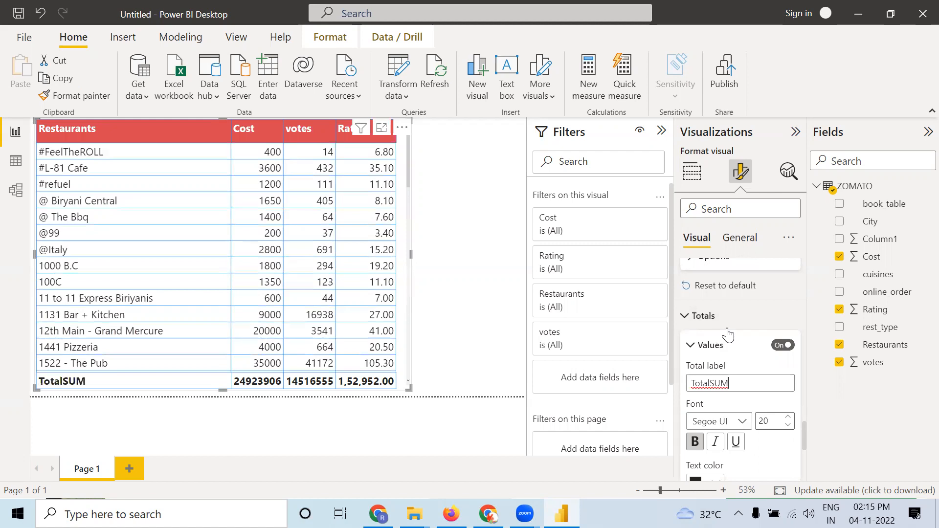
key(Left)
key(Left)
key(Left)
key(BackSpace)
key(BackSpace)
key(BackSpace)
key(BackSpace)
key(BackSpace)
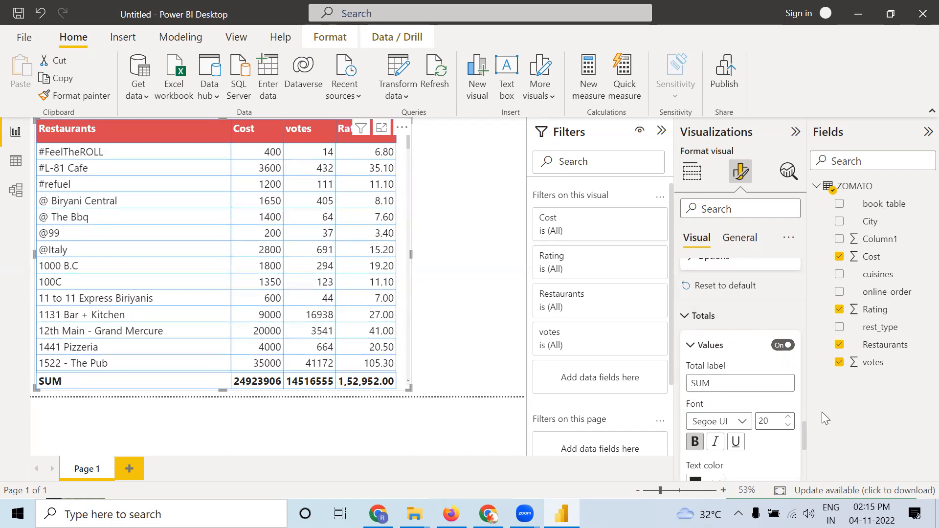
Step: Try pink as the text color of the table's totals row
scroll(715, 409, down, 3)
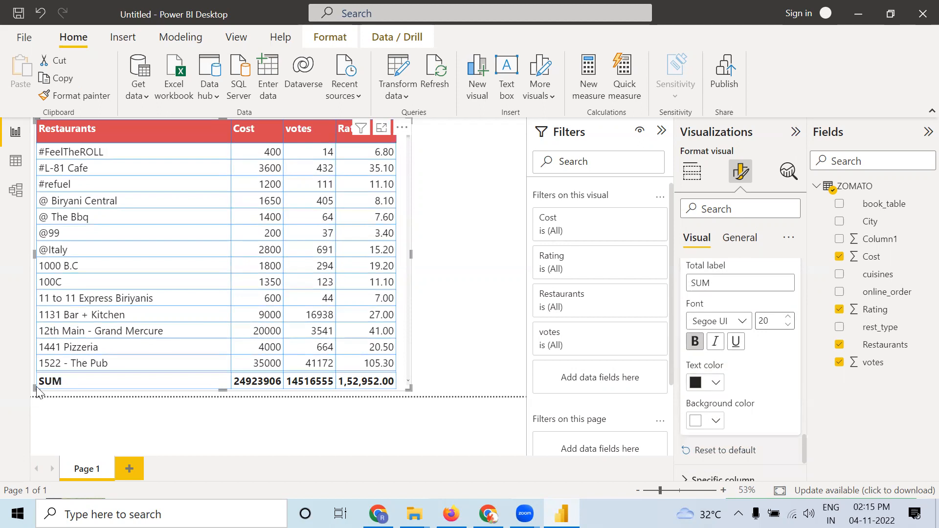
click(715, 382)
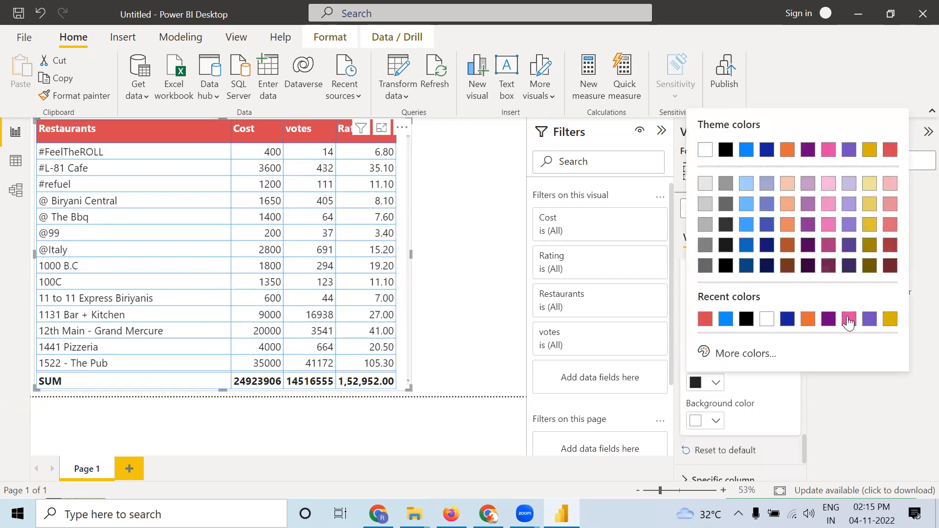
click(848, 320)
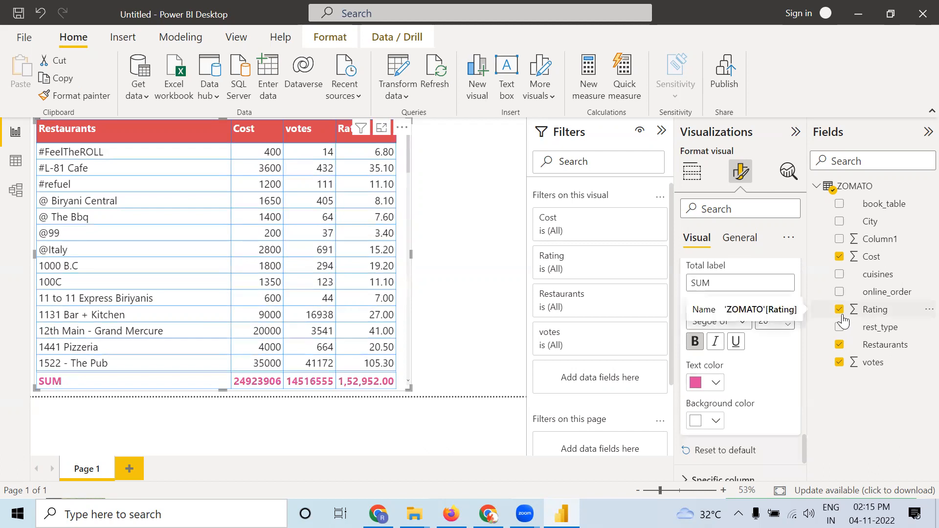
Step: Give the table's totals row a light blue-violet background and dark brown text
scroll(728, 415, down, 1)
scroll(728, 417, down, 1)
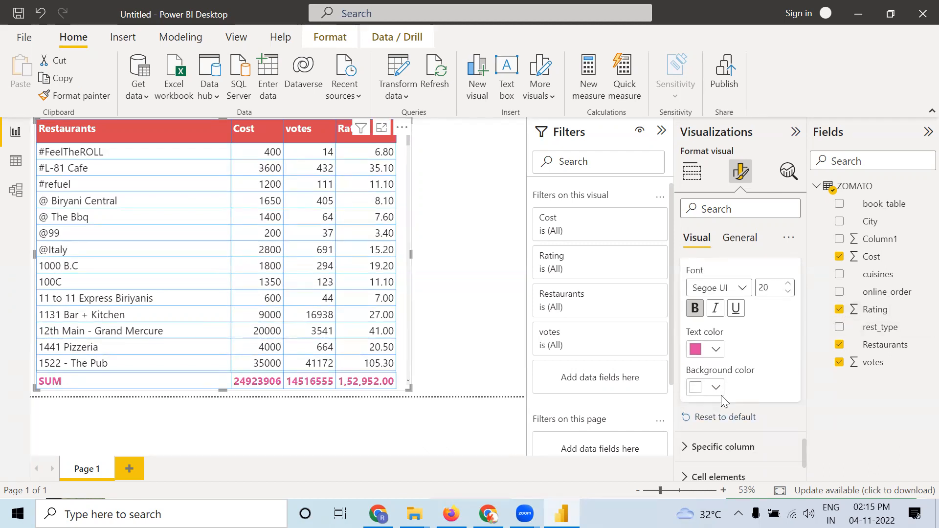
click(720, 393)
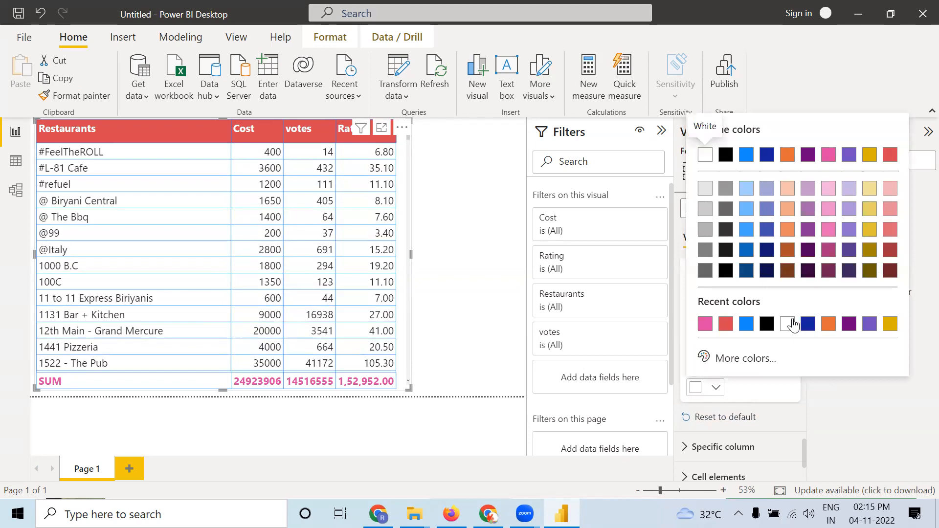
click(762, 189)
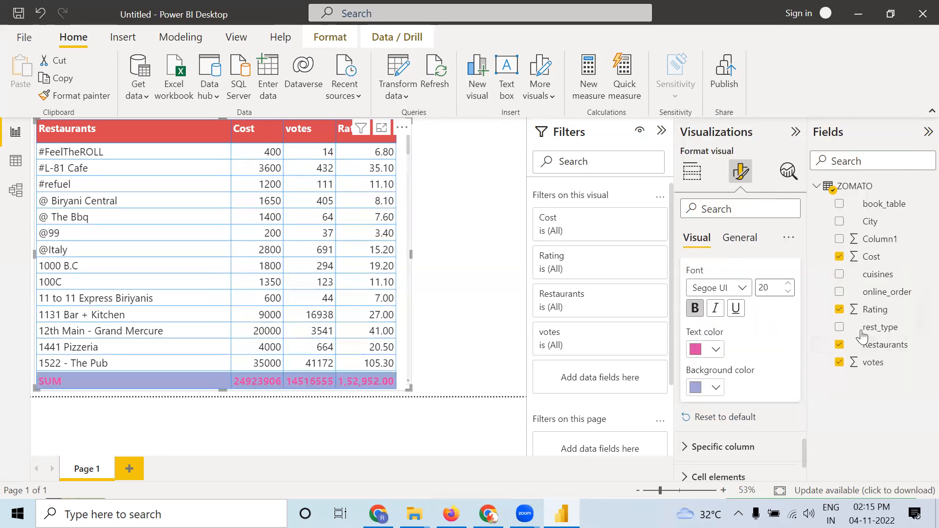
click(716, 349)
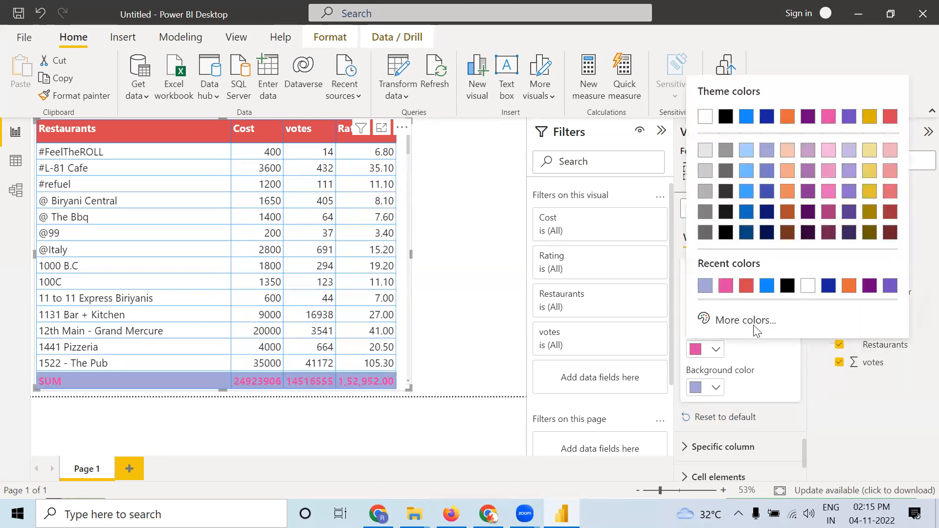
click(787, 234)
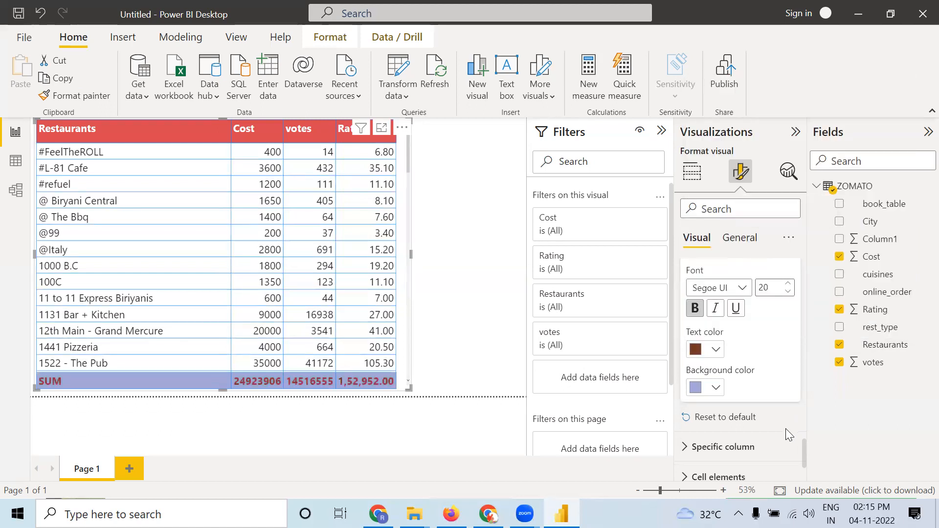
Step: Review the formatted table on the canvas and sort it by Restaurants in ascending order
scroll(798, 417, down, 2)
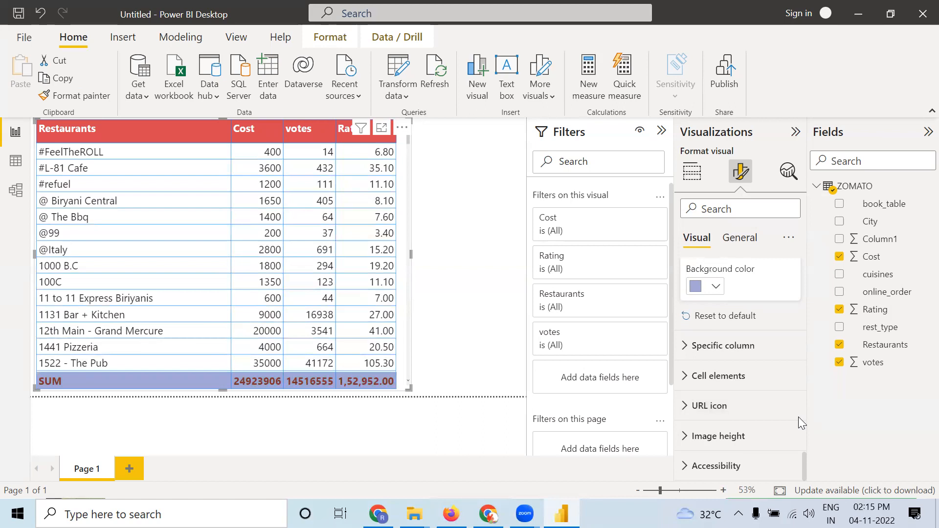
scroll(757, 403, up, 1)
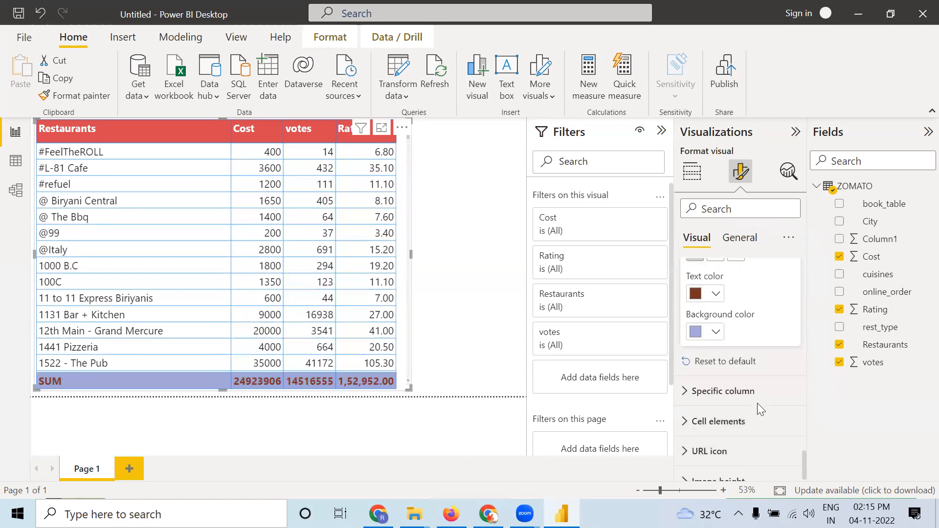
scroll(757, 404, up, 10)
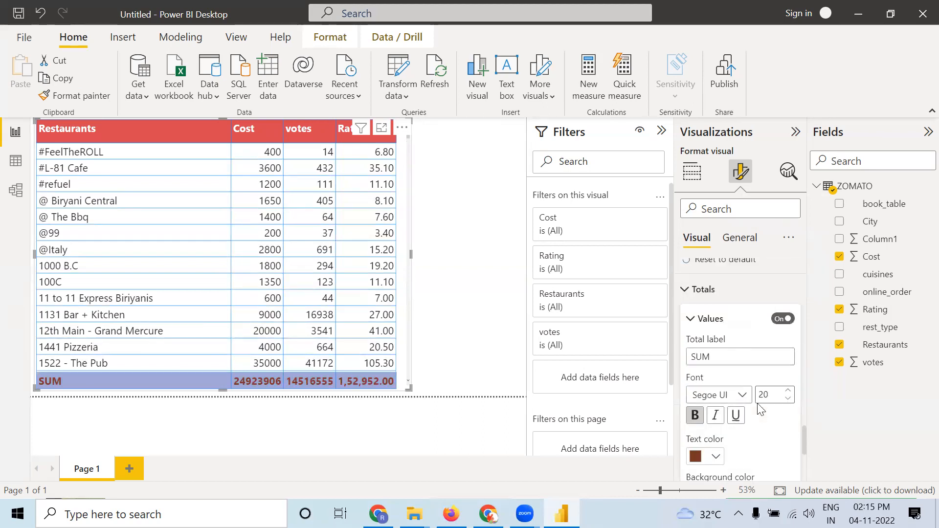
click(468, 291)
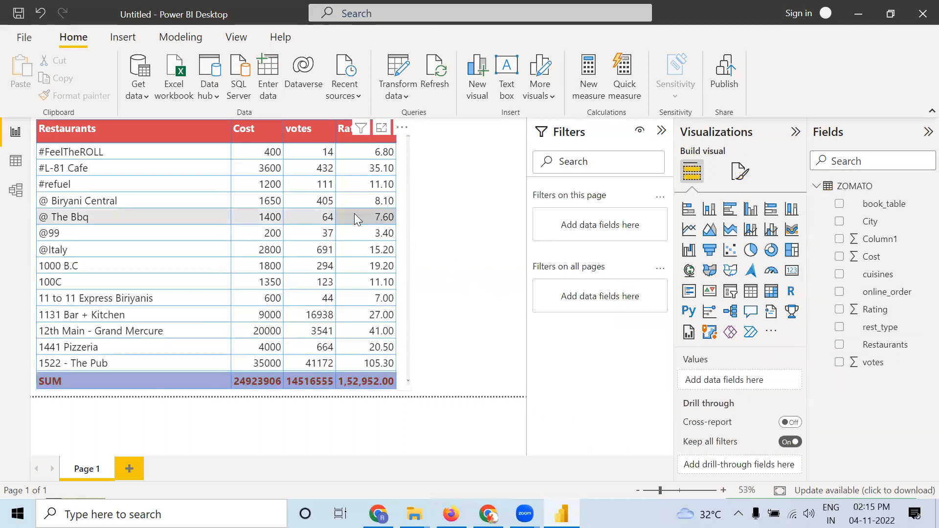
click(349, 145)
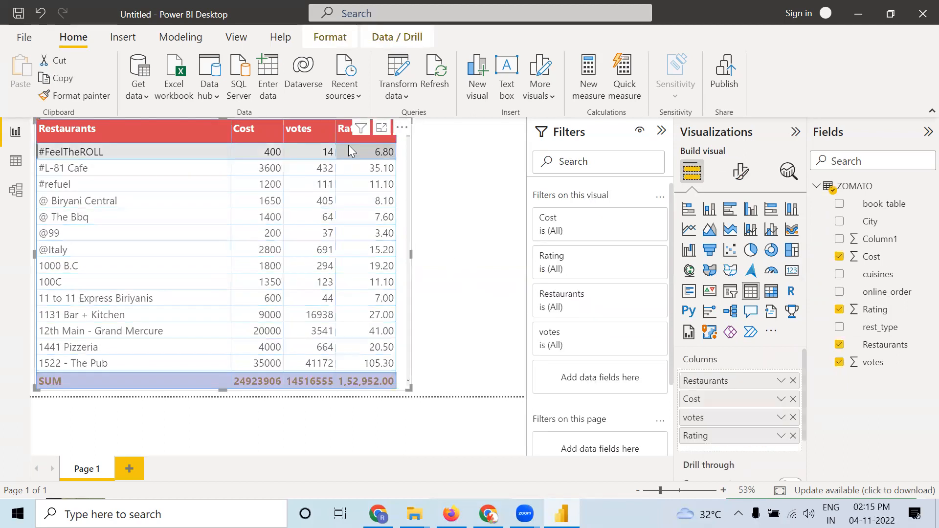
click(442, 193)
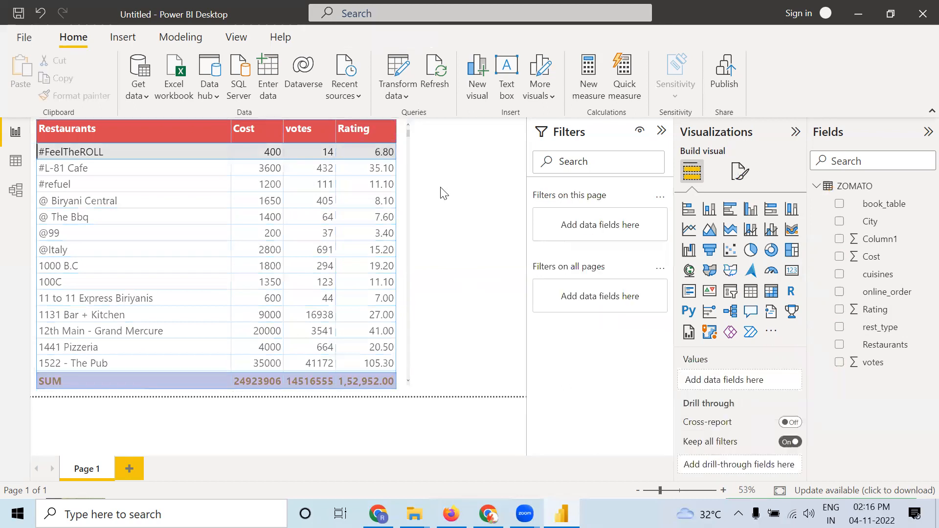
click(190, 133)
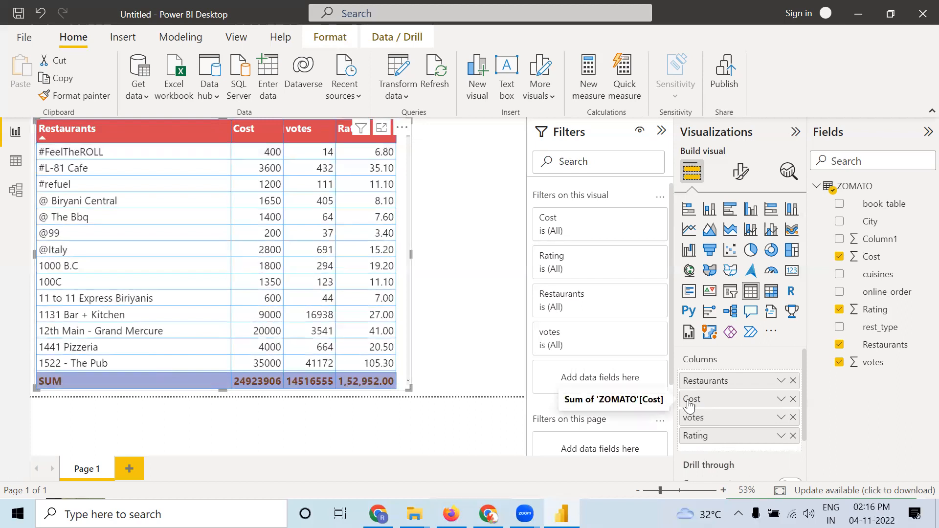
Step: Set up a background color gradient on Cost, from light gray for the lowest value to light red for the highest
right_click(716, 403)
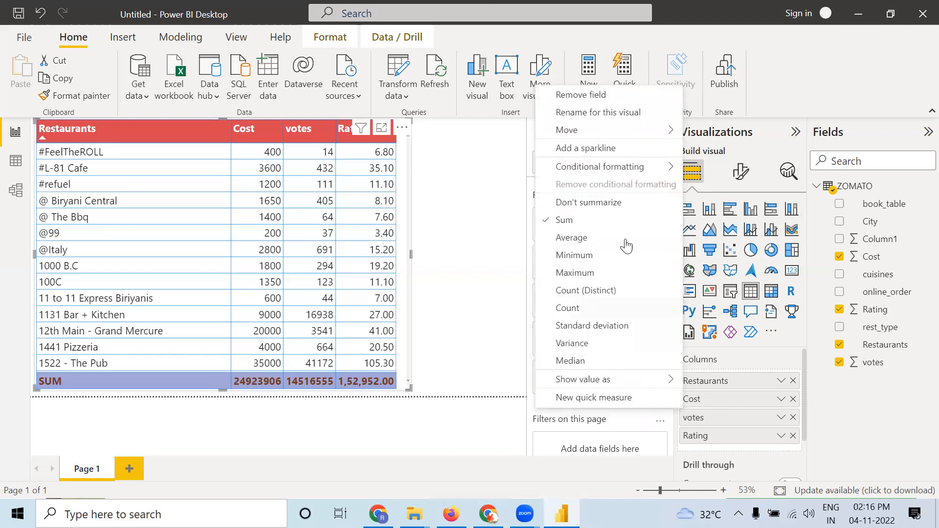
mouse_move(588, 170)
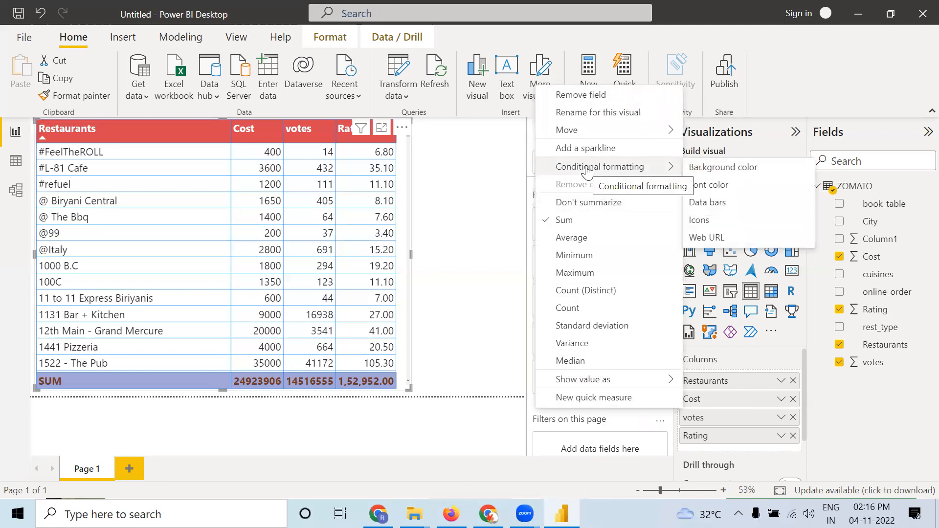
click(709, 167)
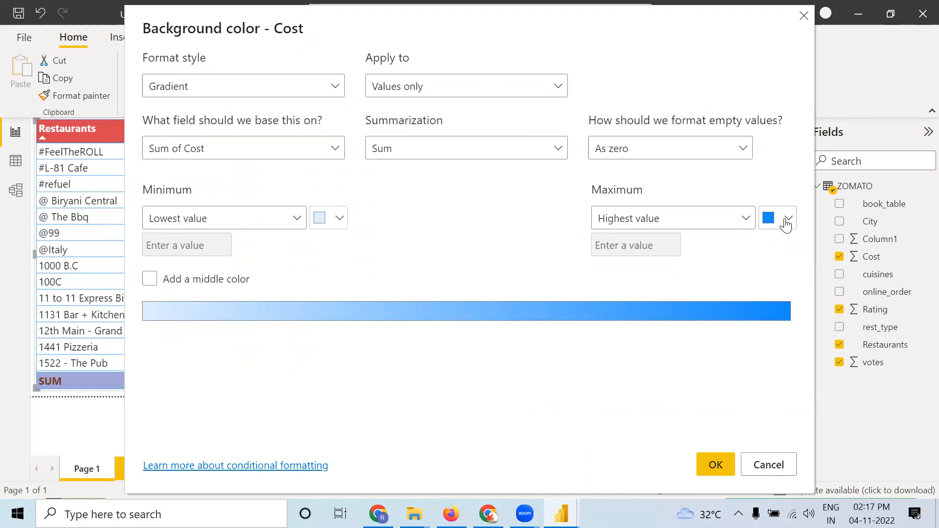
click(789, 221)
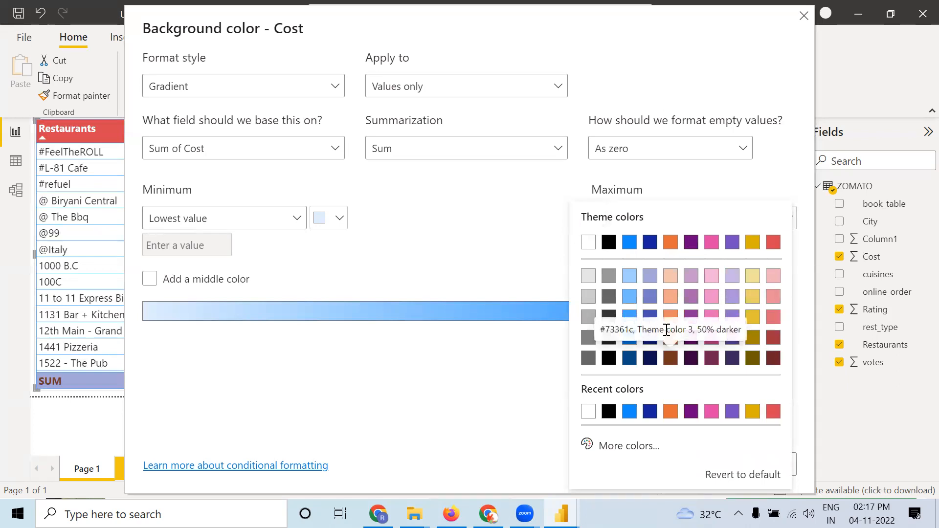
click(772, 316)
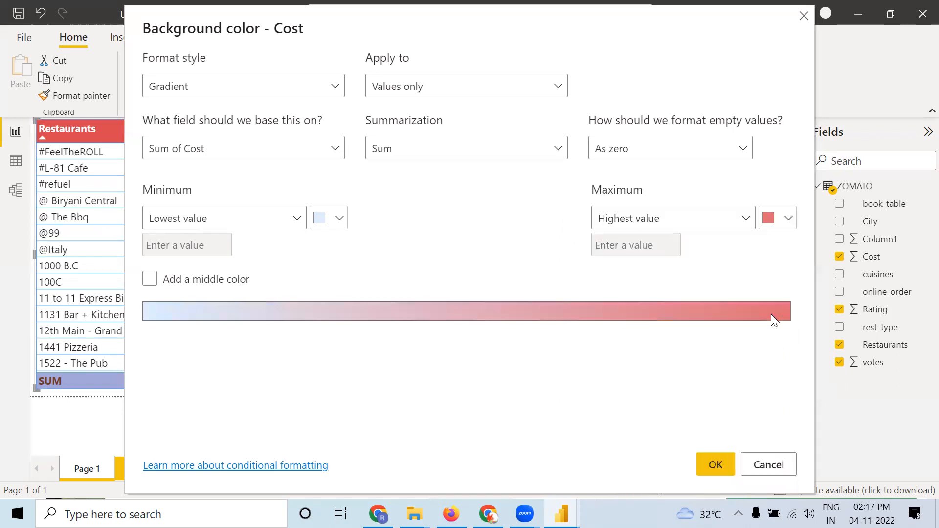
click(338, 218)
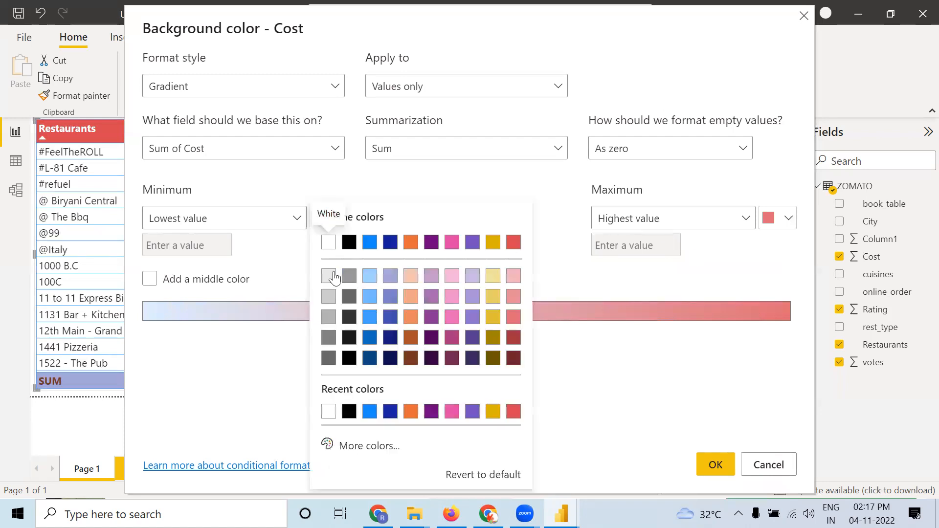
click(333, 277)
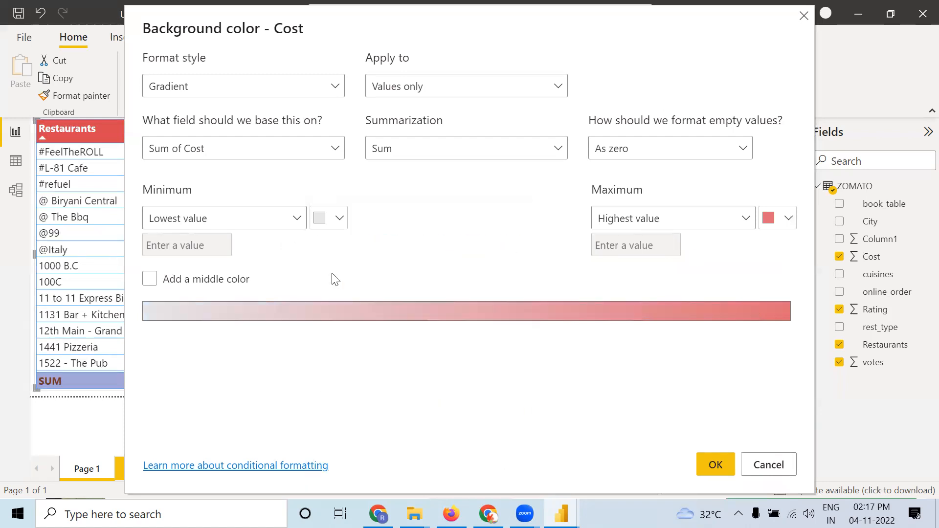
Step: Add a light purple middle color to the Cost background gradient and apply the formatting
click(150, 280)
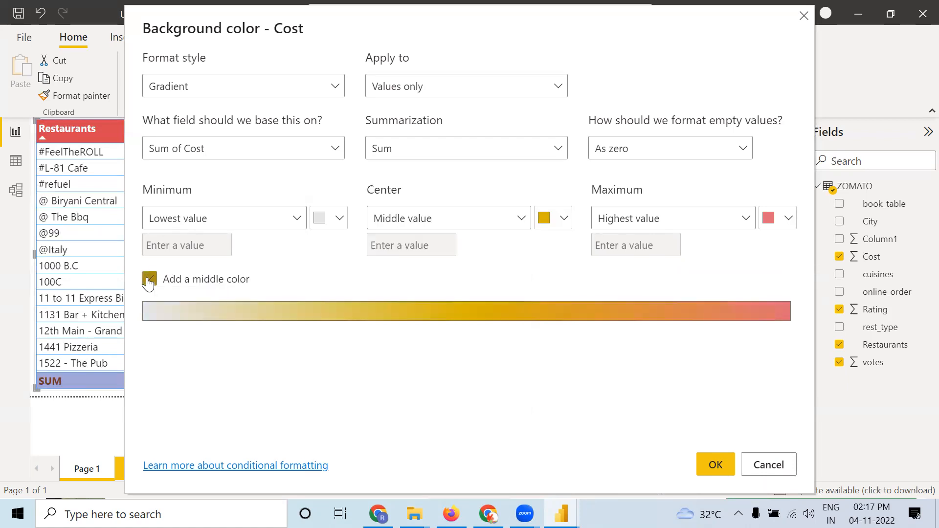
click(564, 219)
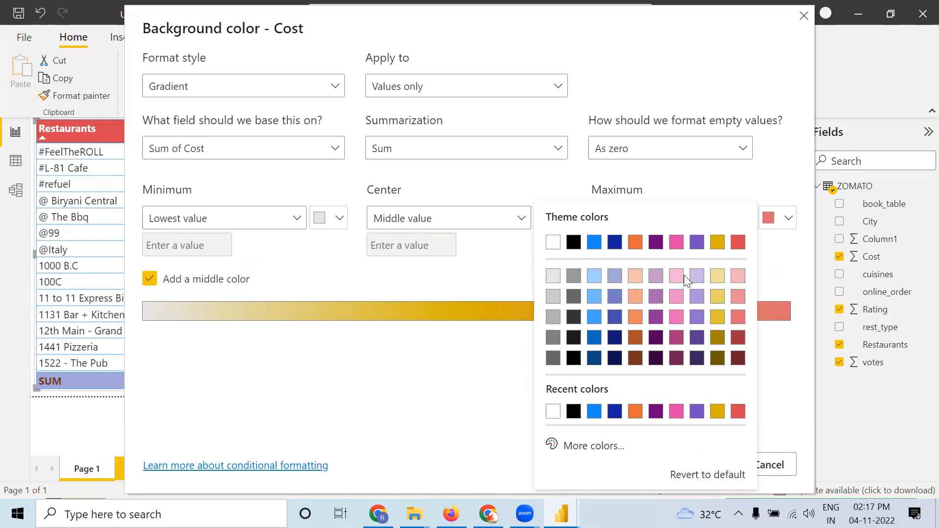
click(703, 280)
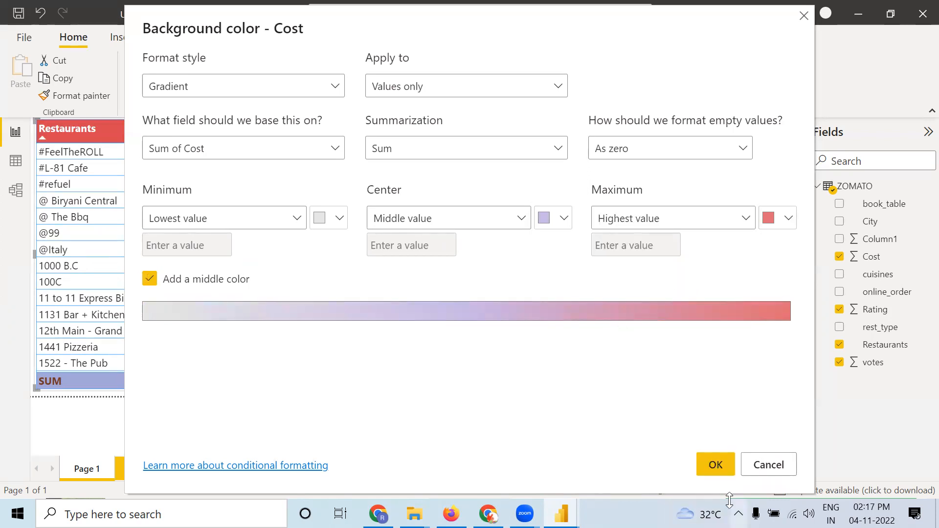
click(718, 465)
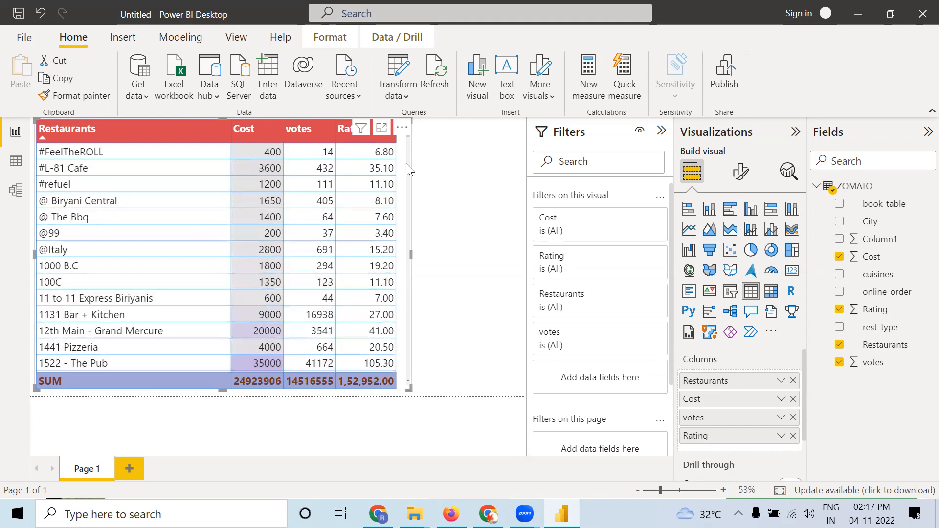
Step: Replace the Restaurants column with rest_type in the table and move rest_type ahead of the numeric columns
scroll(409, 169, down, 10)
scroll(409, 167, down, 5)
scroll(408, 230, down, 5)
scroll(409, 231, down, 15)
scroll(406, 339, down, 10)
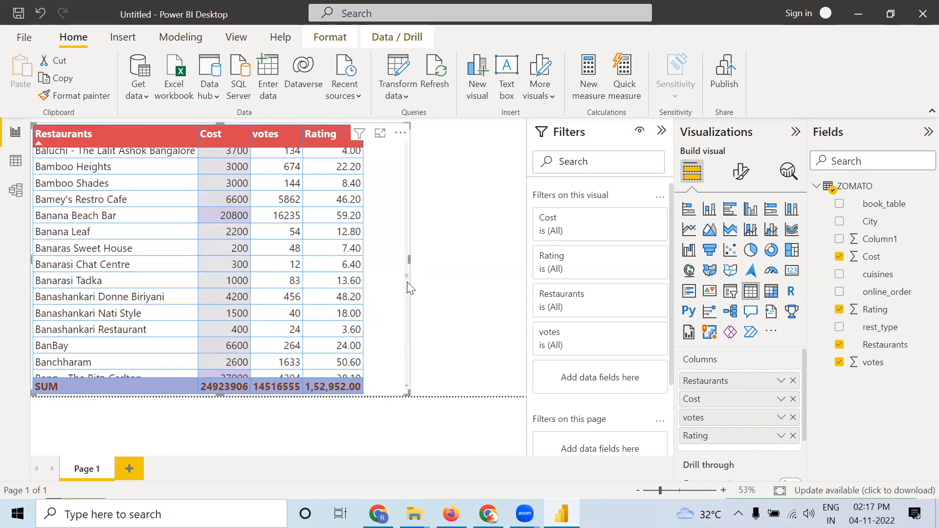
click(896, 343)
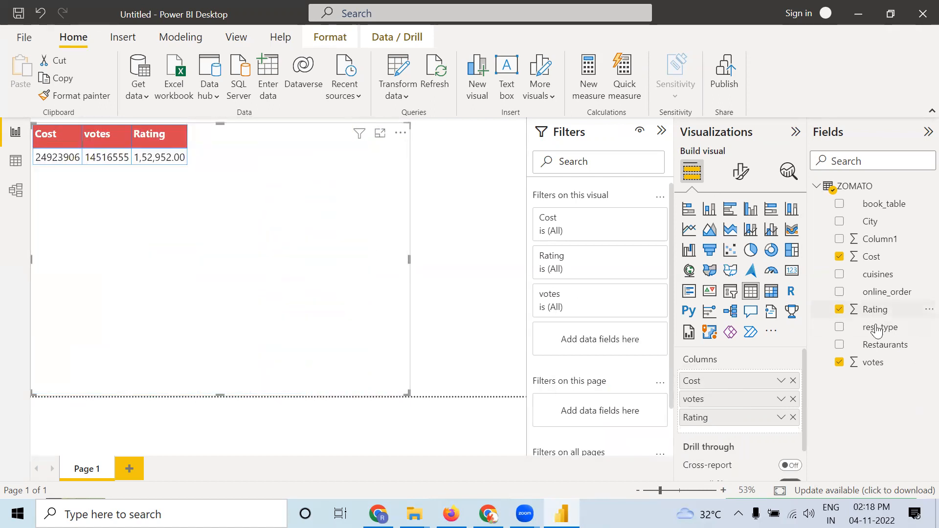
drag(877, 333, 755, 371)
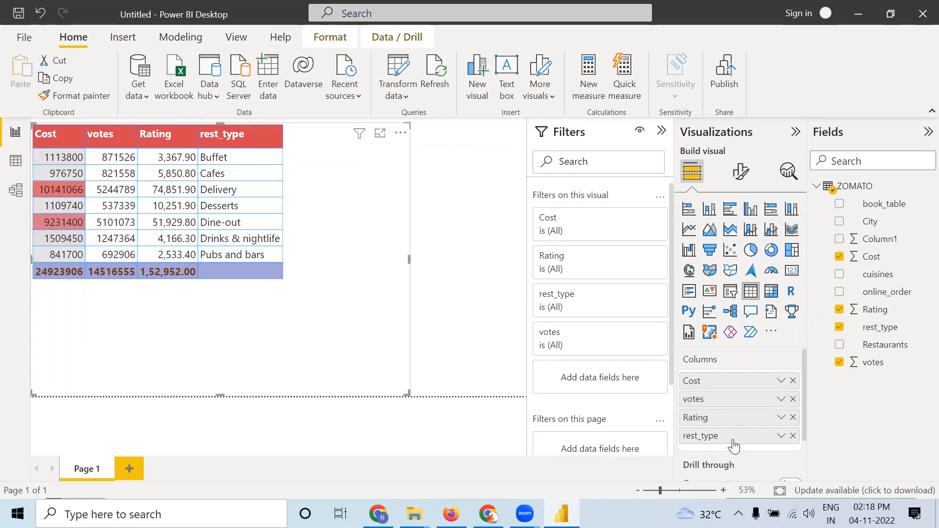
drag(734, 444, 728, 406)
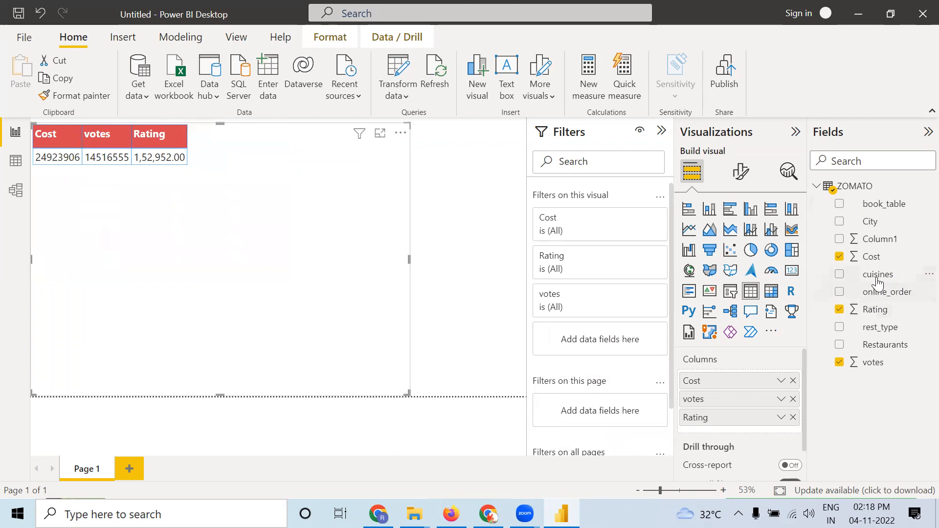
Step: Add City to the table and move it ahead of Cost as the first column
drag(873, 222, 751, 378)
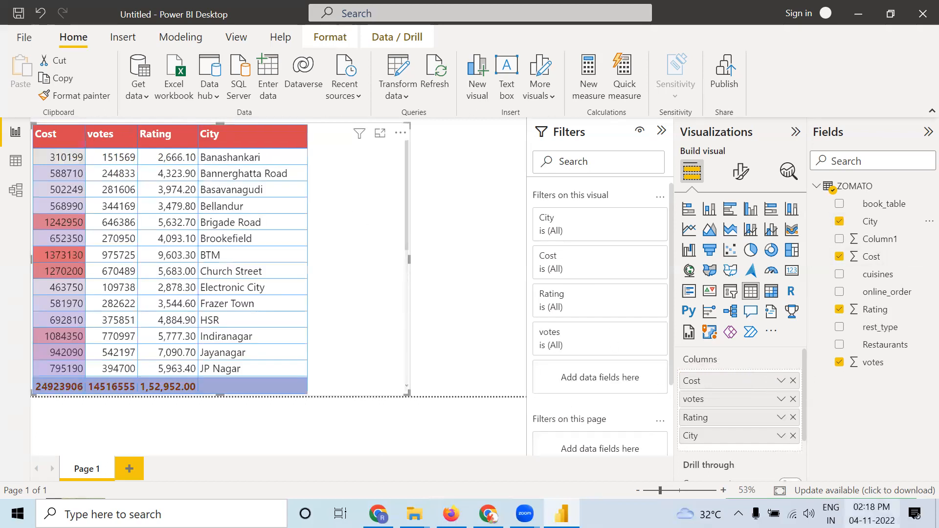
drag(726, 444, 719, 402)
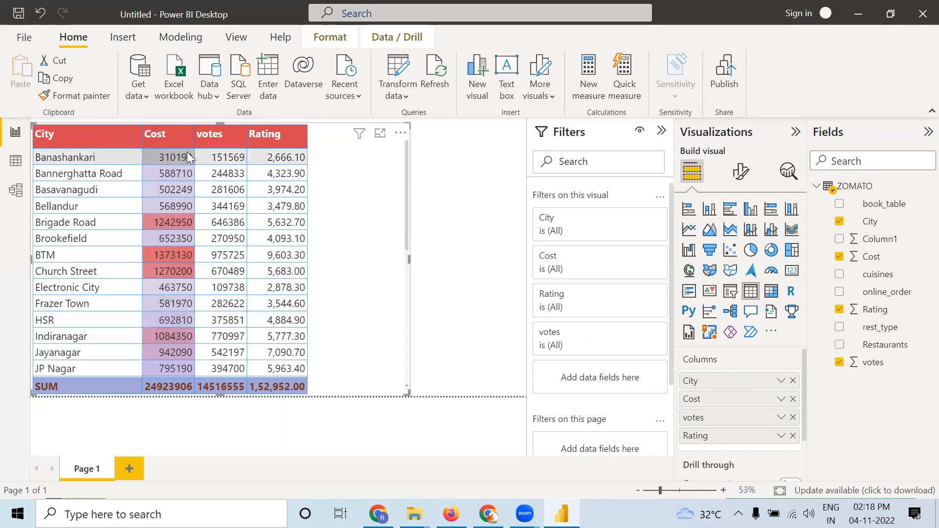
Step: Look through the city rows and sort the table by Cost in descending order
drag(408, 243, 407, 395)
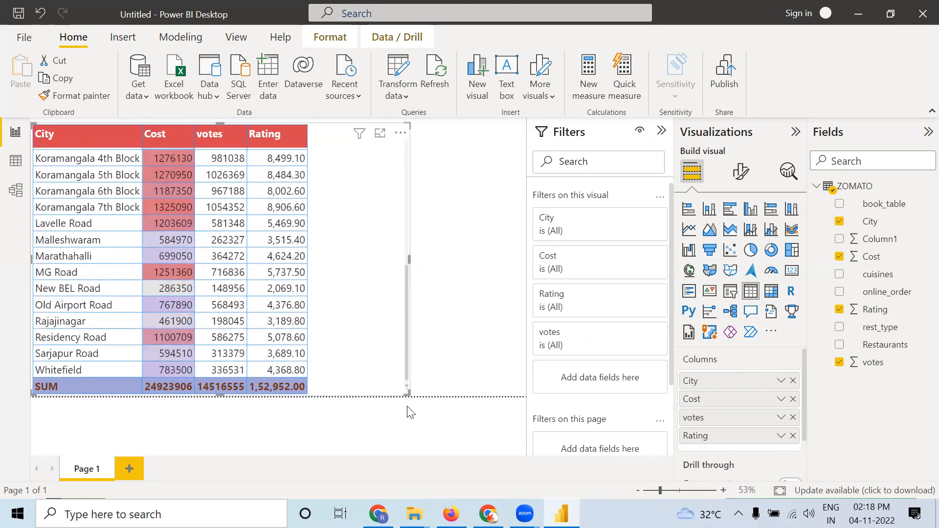
scroll(404, 398, up, 2)
scroll(405, 398, down, 2)
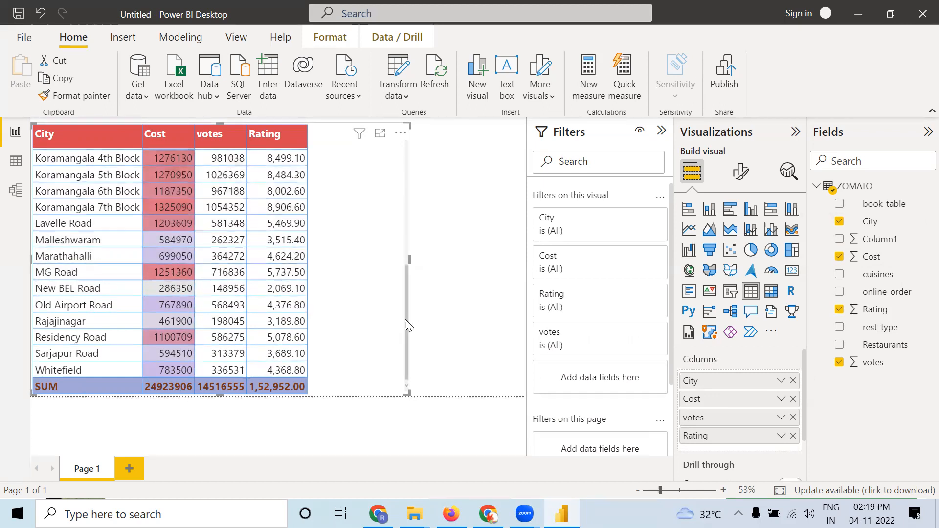
drag(405, 325, 398, 194)
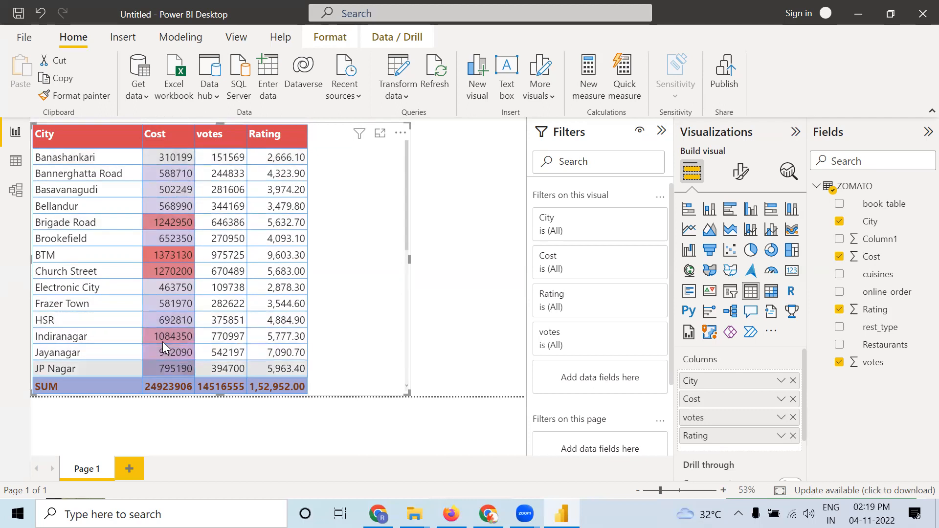
click(148, 142)
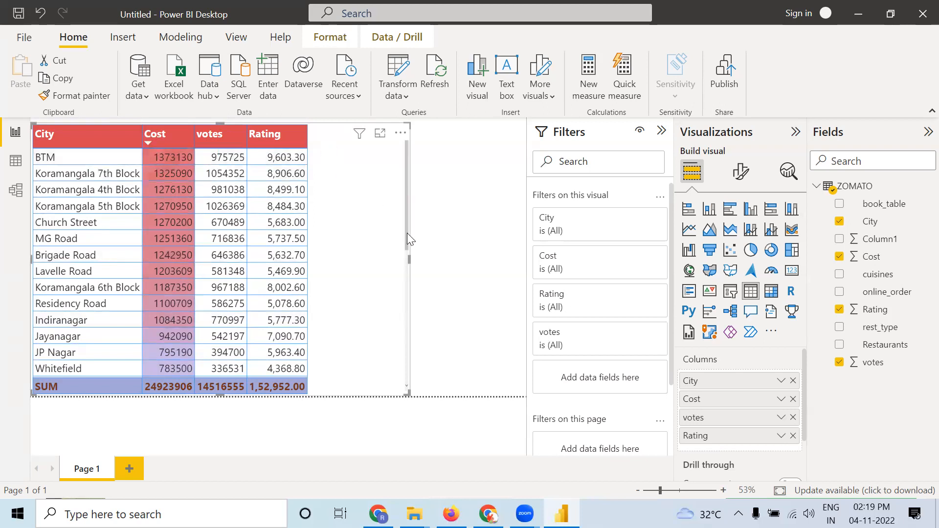
Step: Check the Cost colors down to the cheapest cities and sort the table by Cost in ascending order
drag(408, 241, 356, 402)
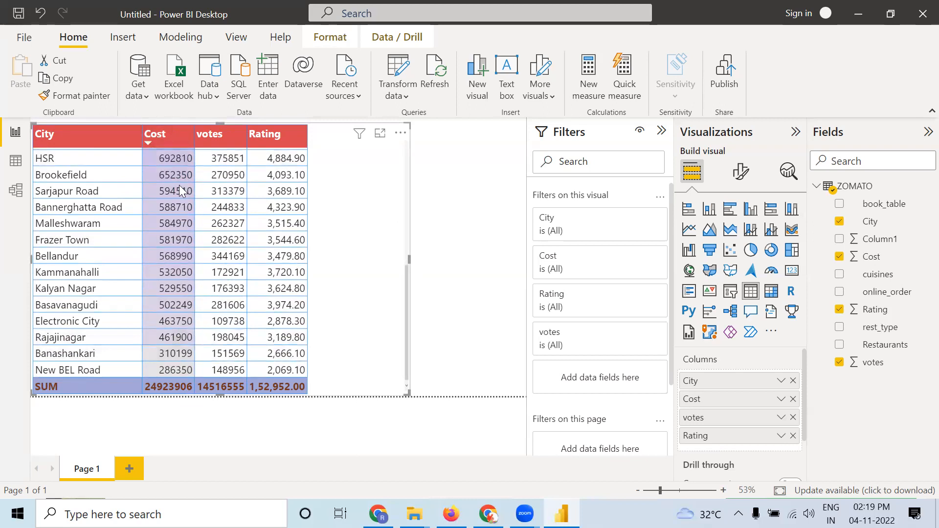
scroll(378, 329, up, 6)
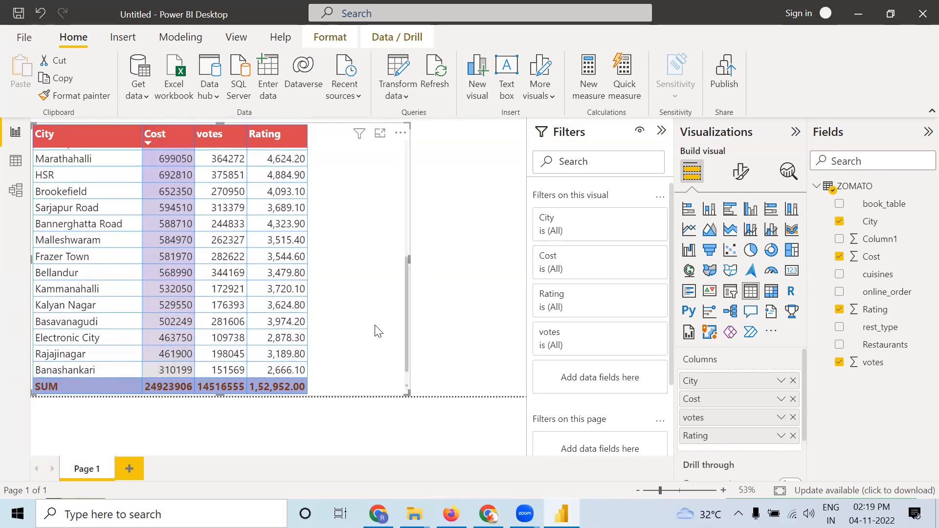
drag(407, 241, 399, 336)
scroll(399, 336, down, 2)
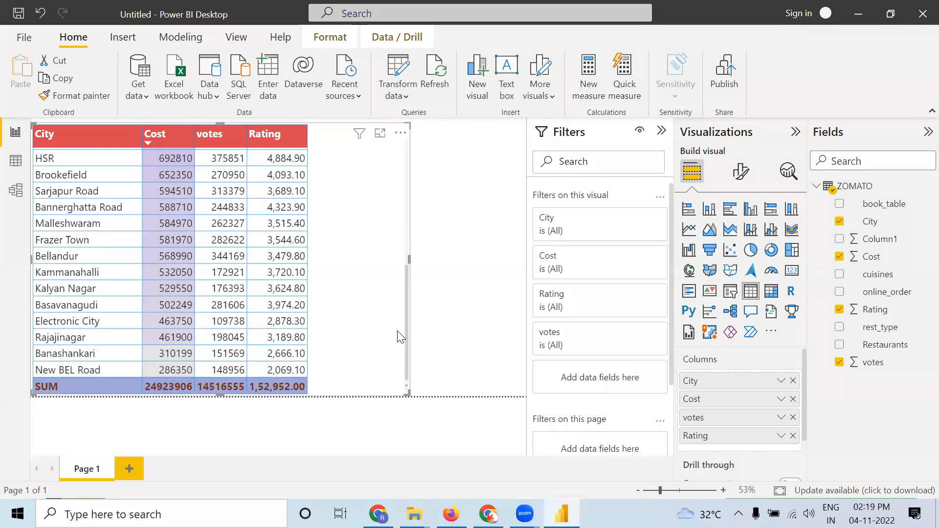
click(147, 143)
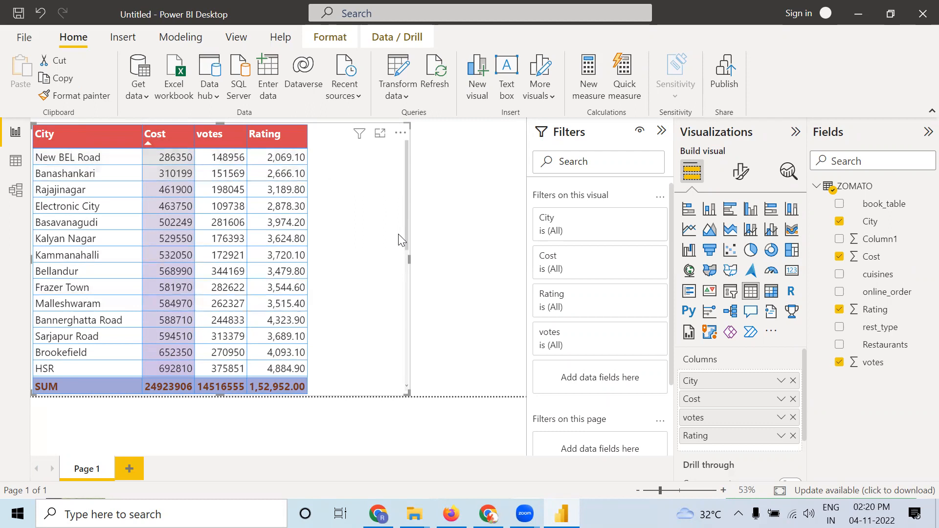
Step: Check the Cost colors up to the most expensive cities and return the Cost sort to descending order
scroll(403, 293, down, 3)
scroll(402, 337, down, 3)
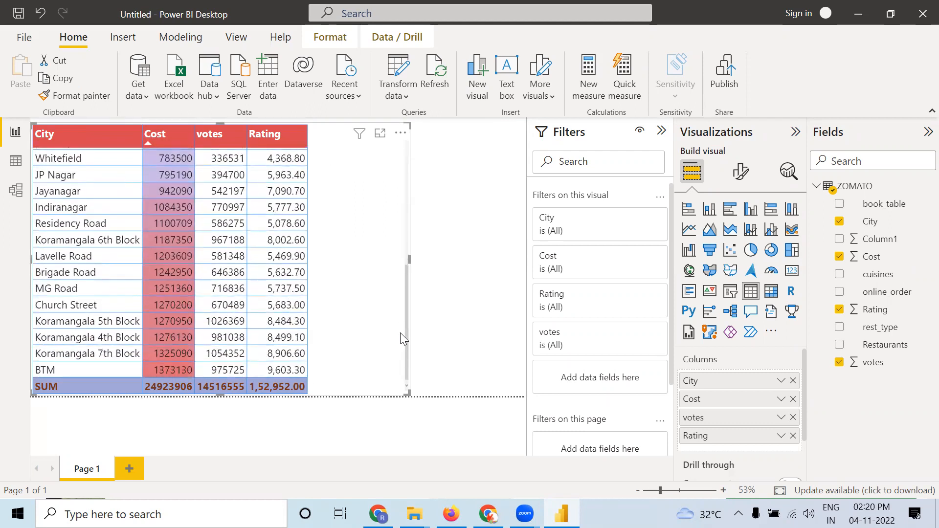
scroll(400, 333, up, 6)
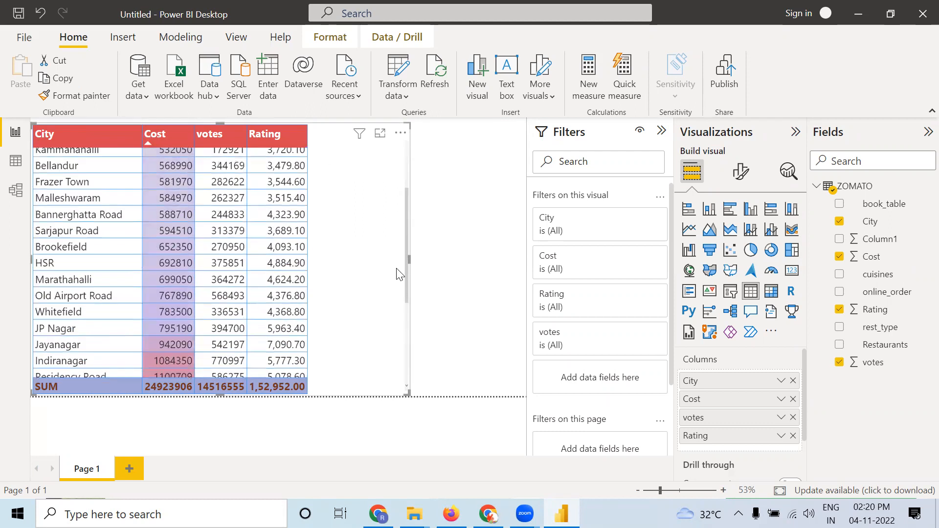
click(148, 140)
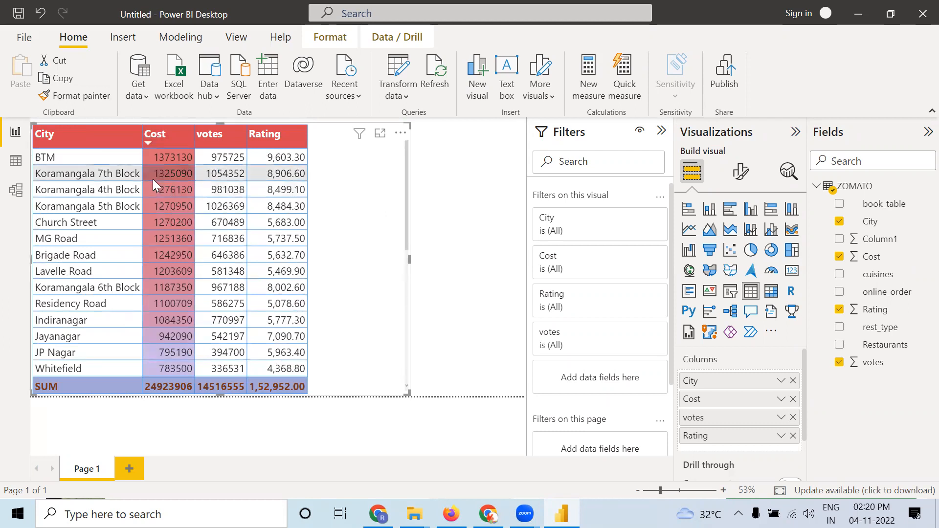
Step: Start a gradient font color rule for the votes column and set its highest-value color to dark red
right_click(743, 422)
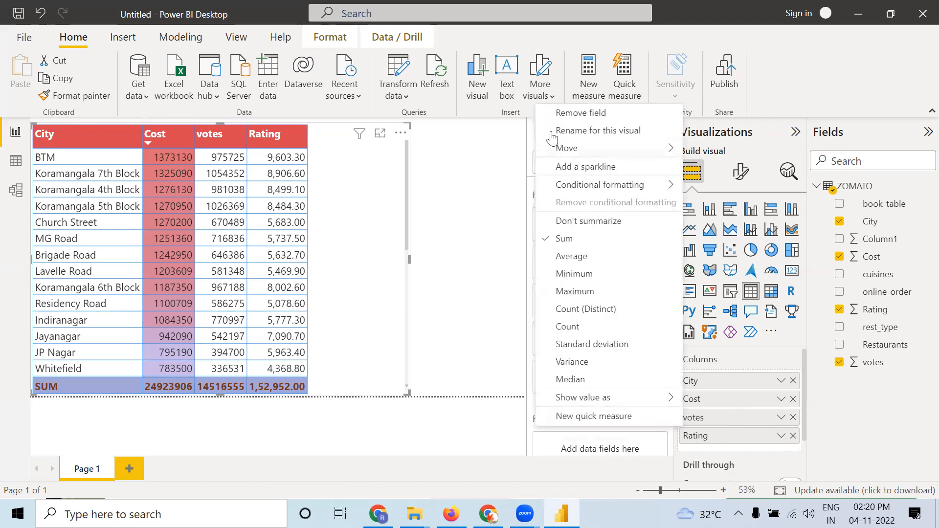
mouse_move(623, 191)
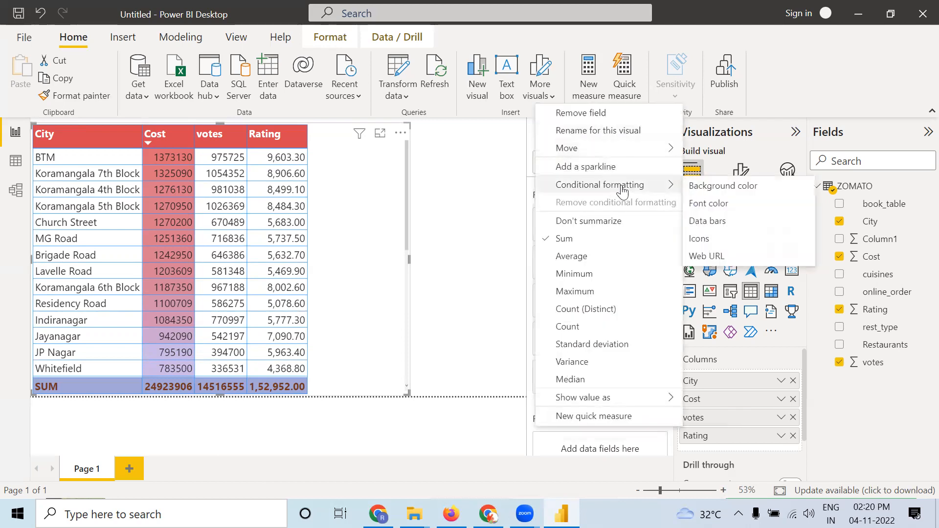
click(700, 204)
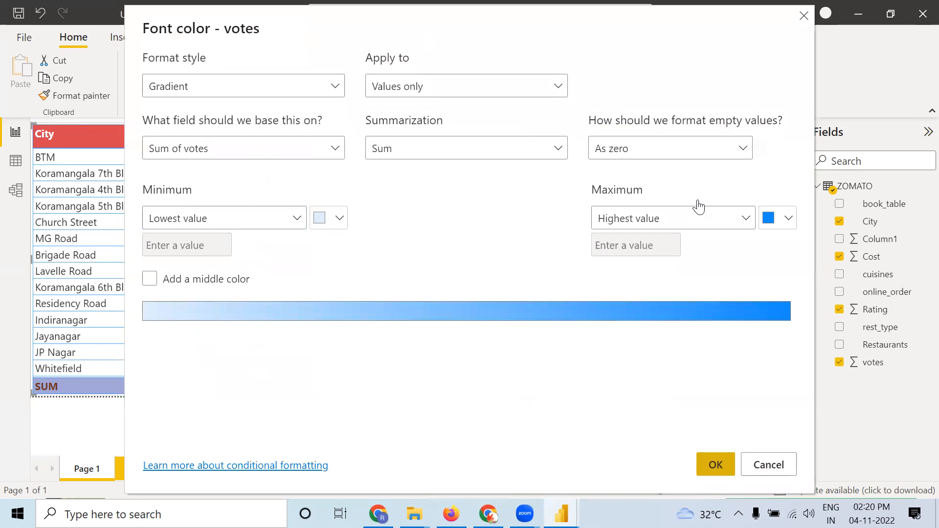
click(789, 221)
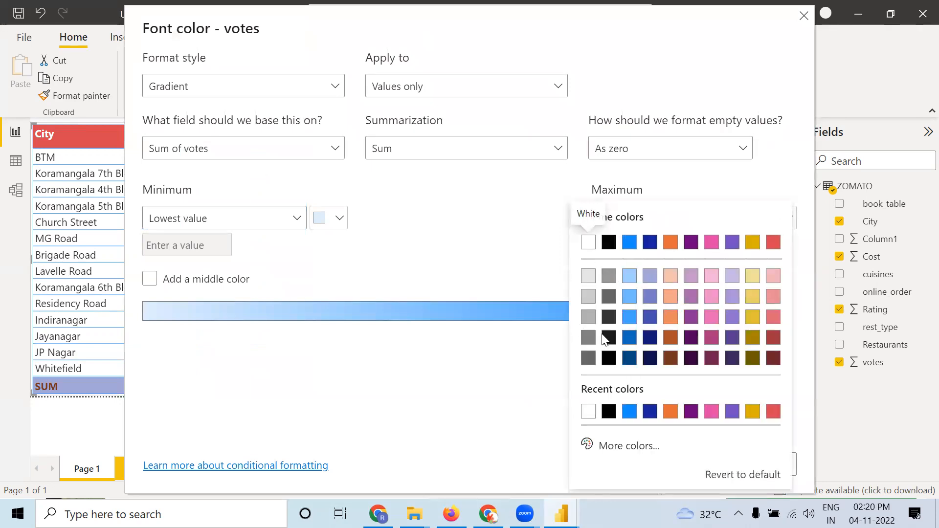
click(607, 338)
click(787, 220)
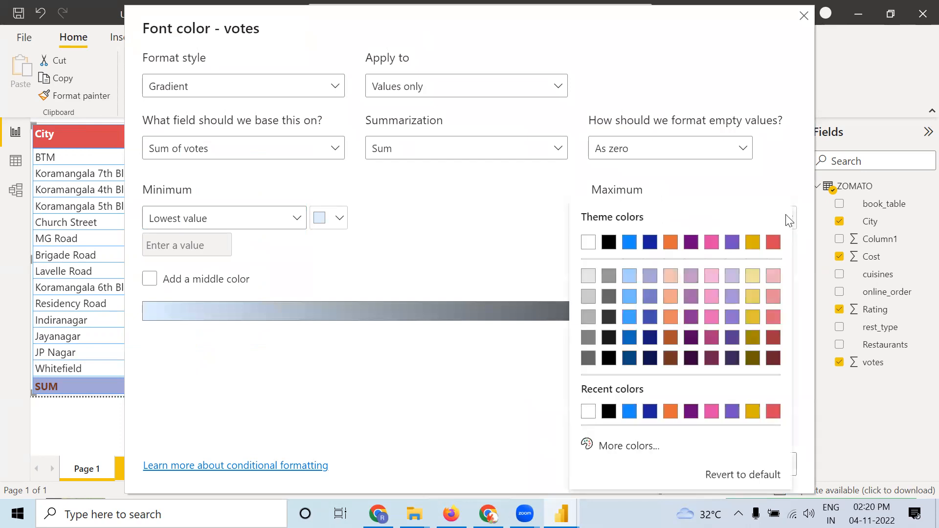
click(773, 337)
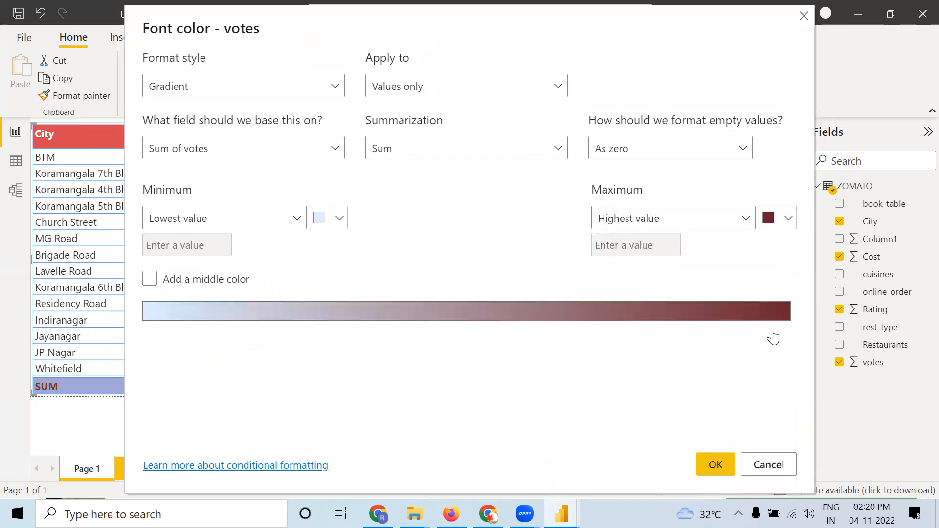
Step: Set the lowest-value color of the votes font gradient to light blue and apply the formatting
click(339, 219)
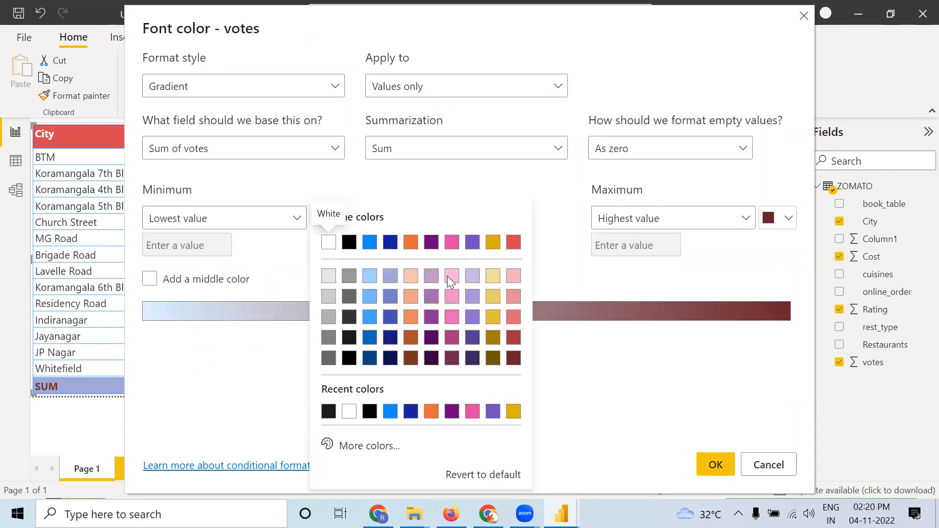
click(432, 242)
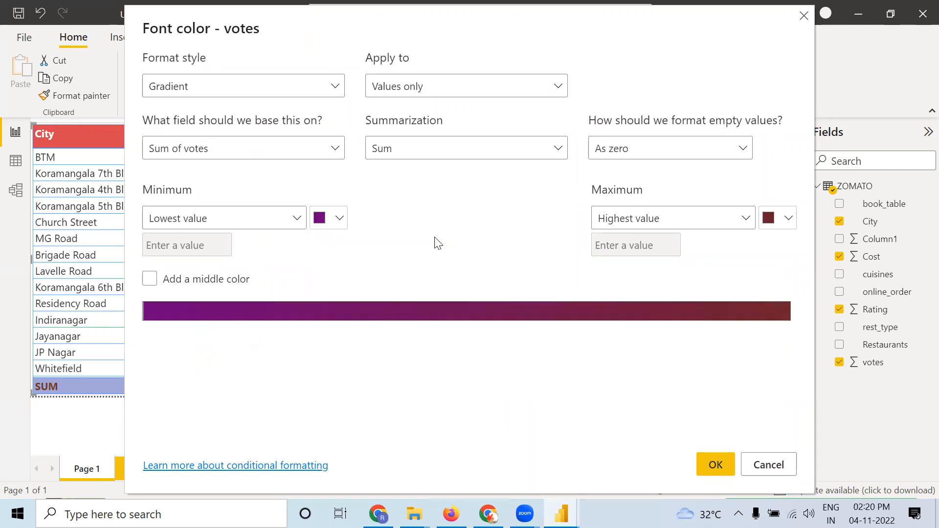
click(341, 218)
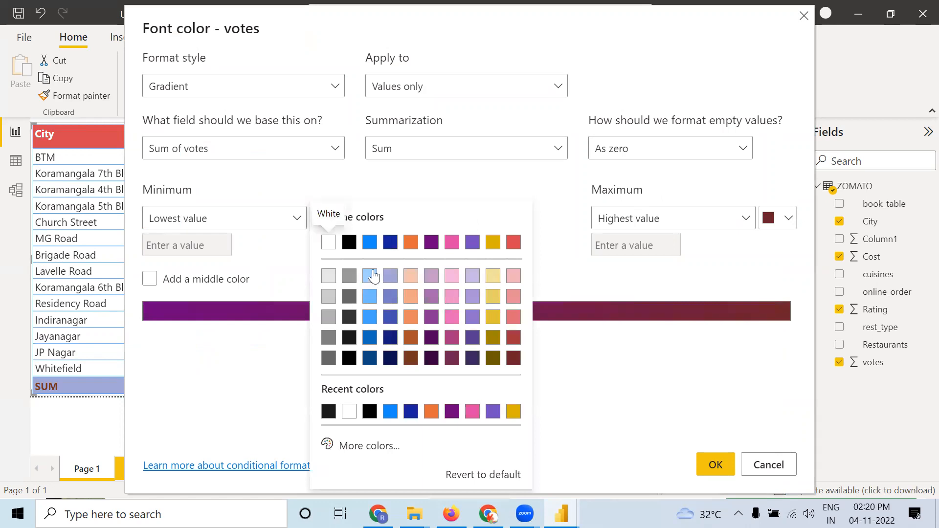
click(370, 276)
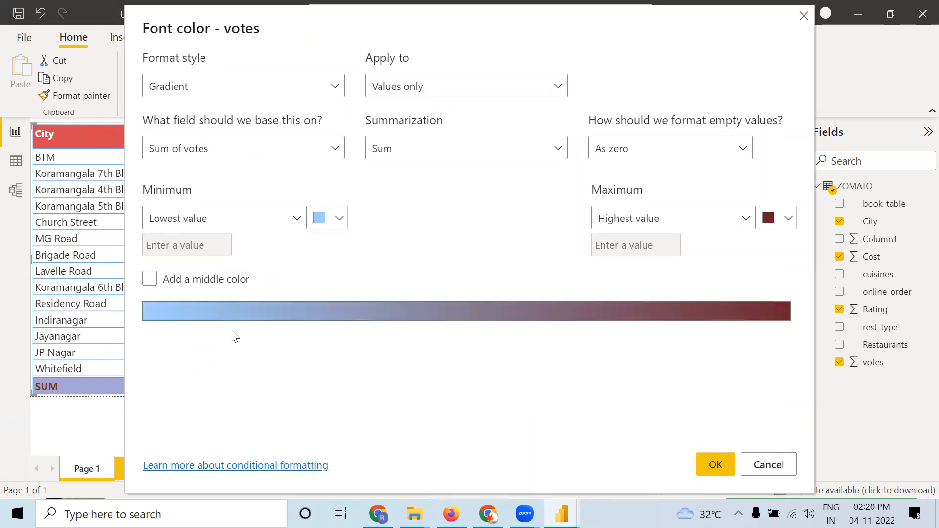
click(715, 467)
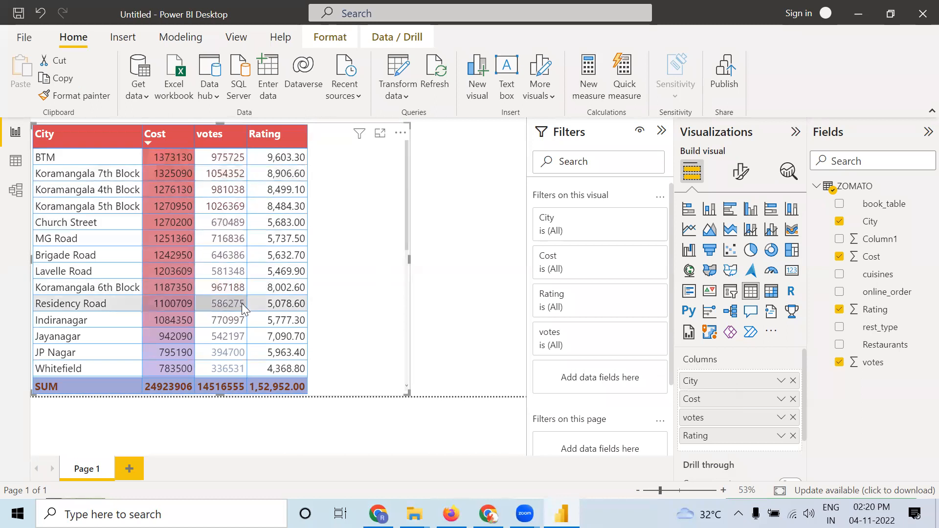
Step: Check the votes font colors along the city rows and sort the table by votes in descending order
scroll(250, 338, down, 5)
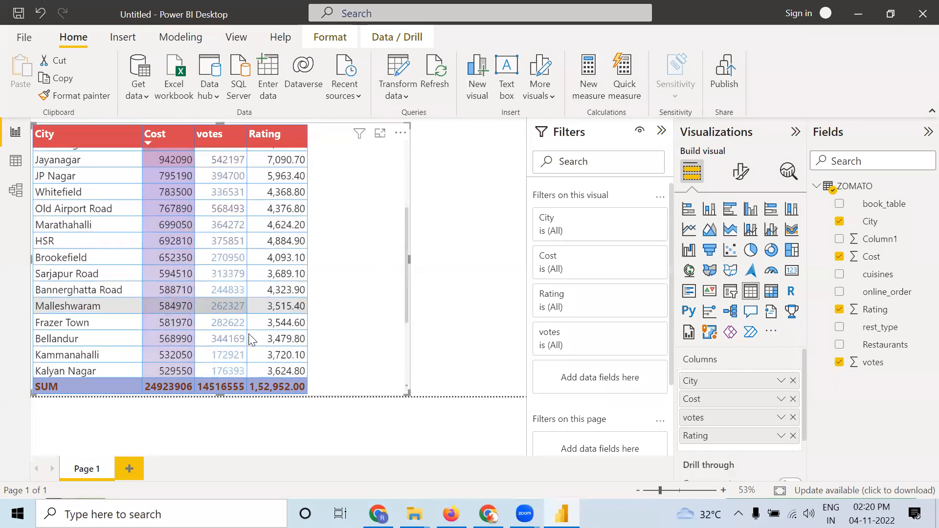
scroll(250, 338, up, 5)
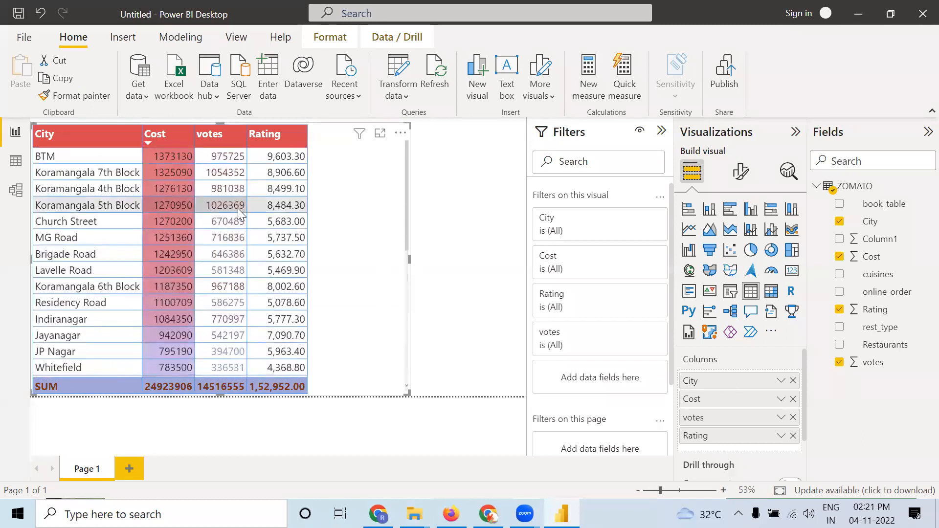
click(200, 144)
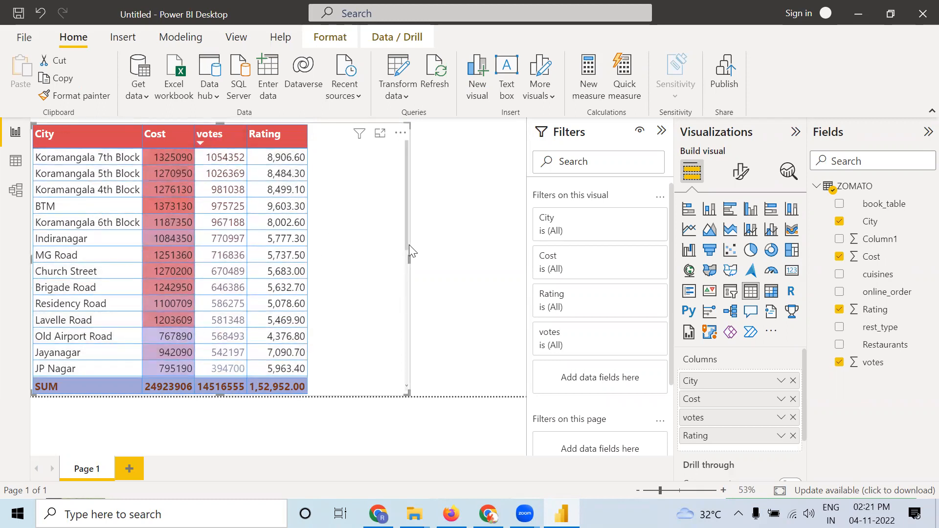
scroll(401, 327, down, 5)
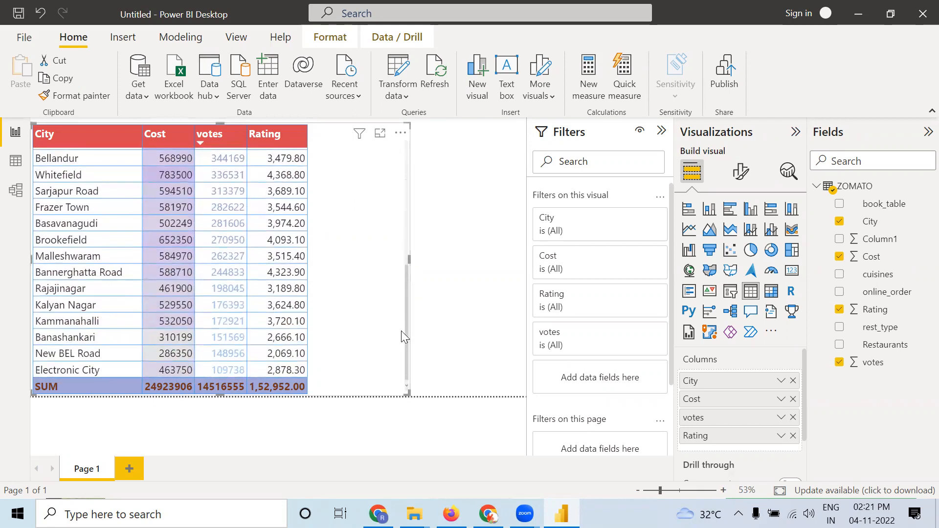
scroll(402, 333, up, 5)
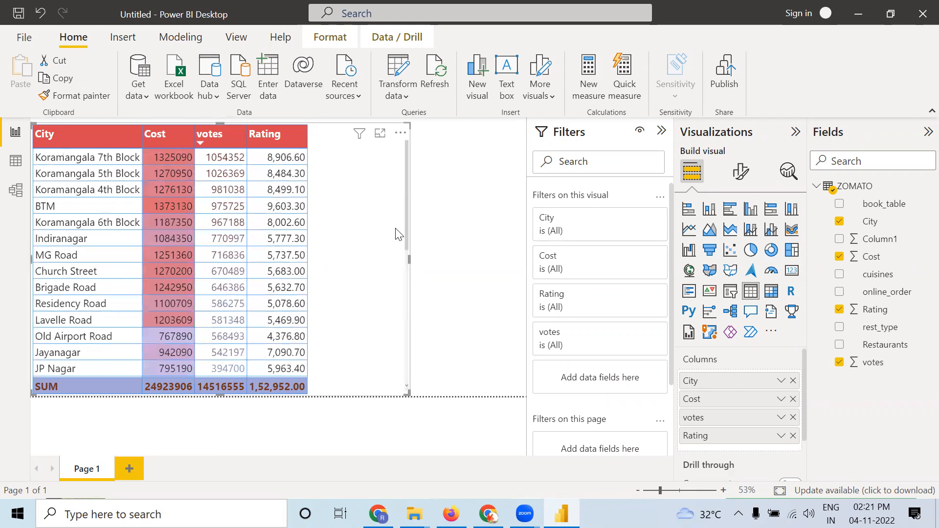
Step: Add data bars to the Rating column with the positive bar color White, 50% darker
right_click(718, 443)
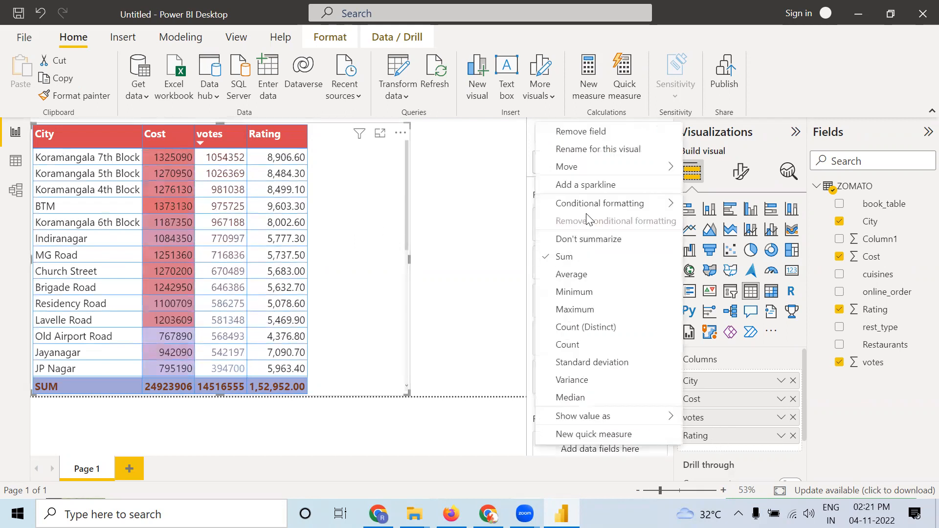
mouse_move(601, 204)
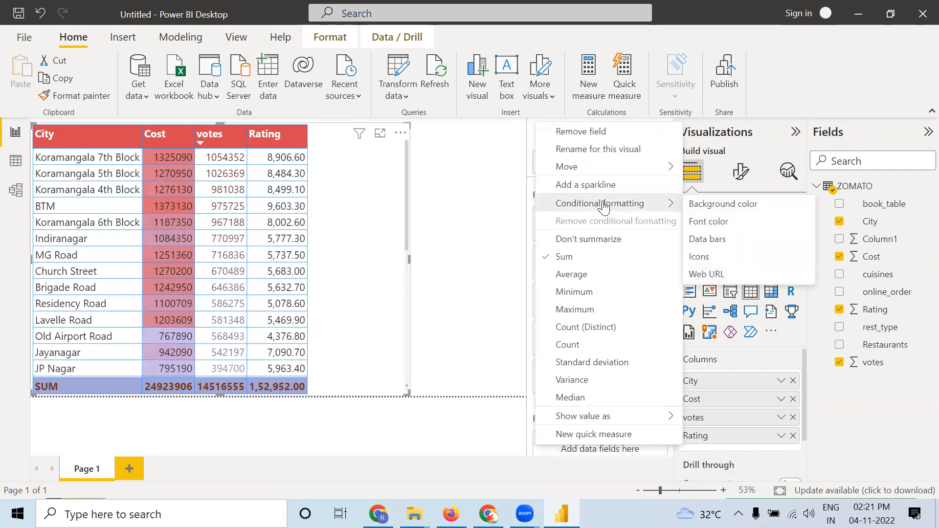
click(713, 243)
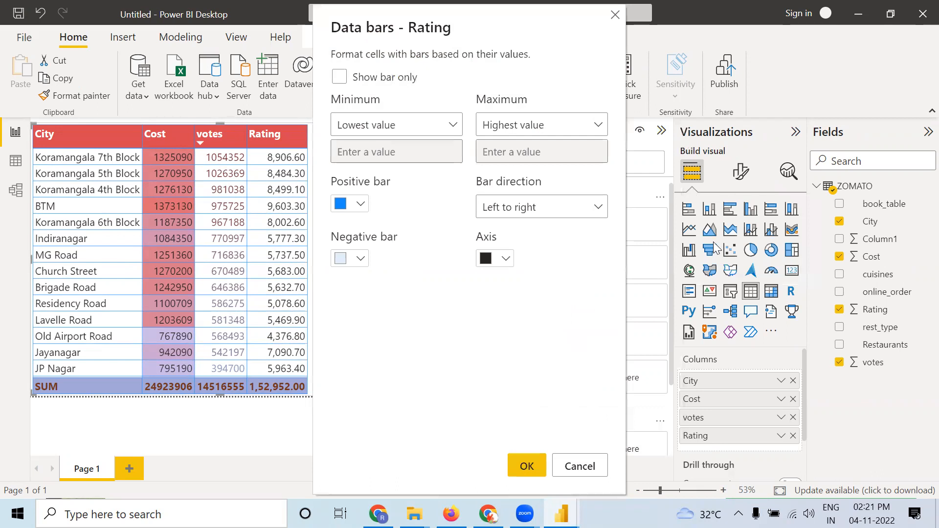
click(360, 205)
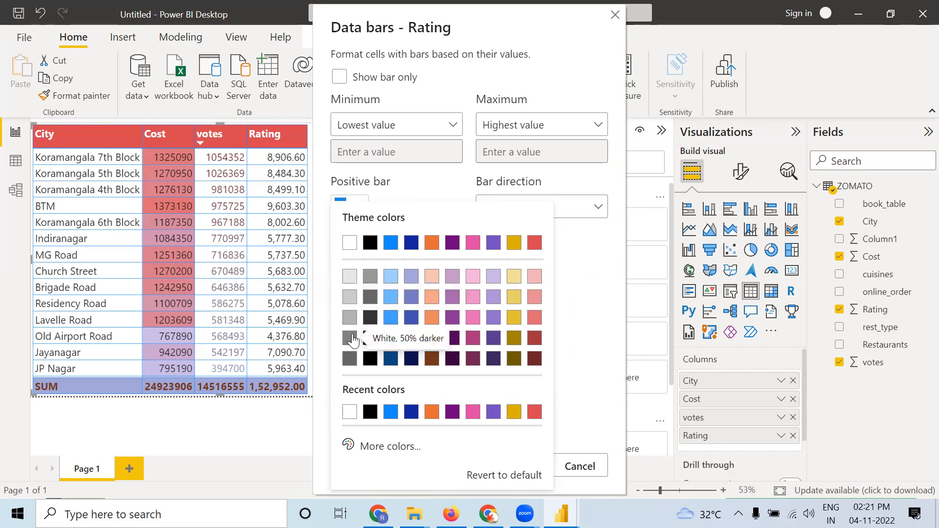
click(350, 339)
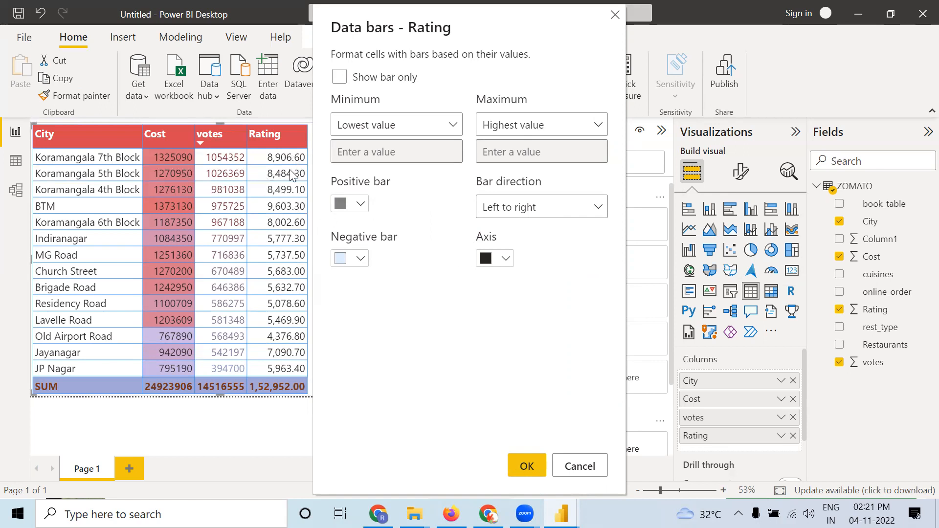
click(527, 466)
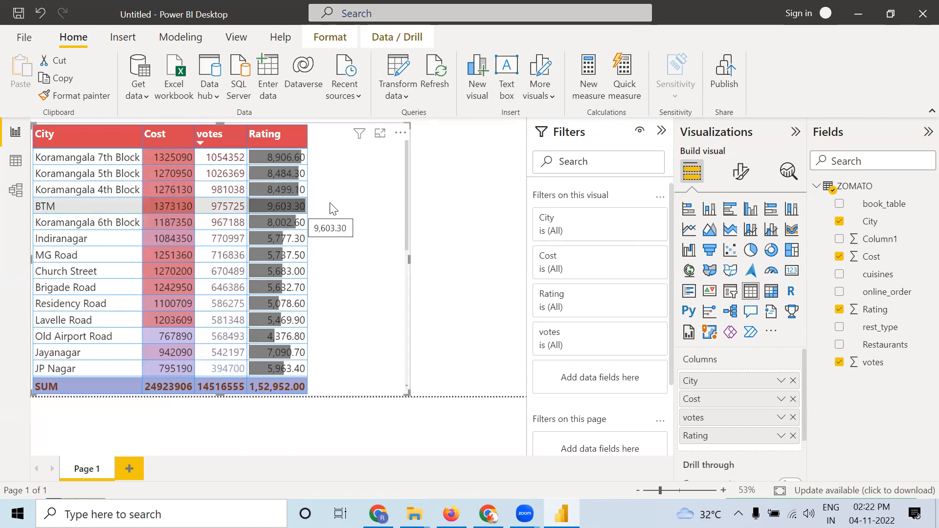
Step: Sort the table by Rating in descending order and check the data bars down to the lowest-rated cities
click(254, 142)
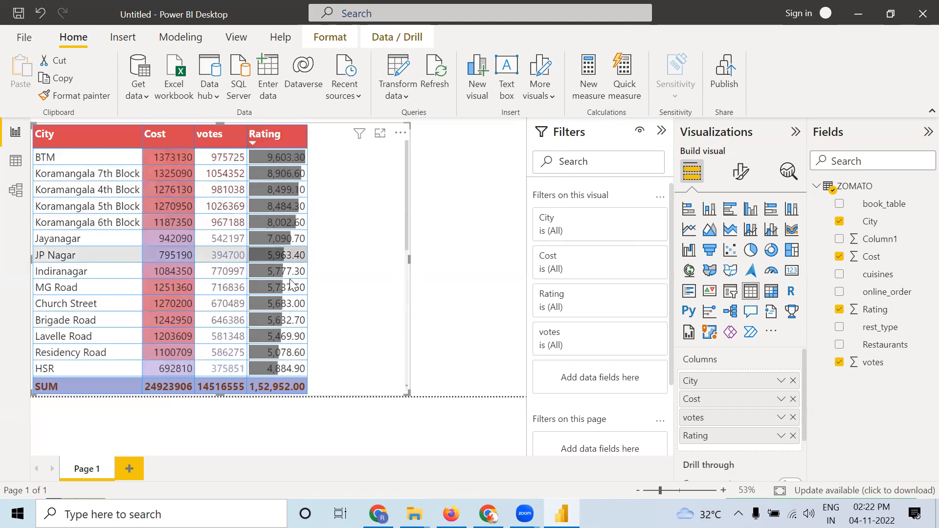
scroll(280, 335, down, 4)
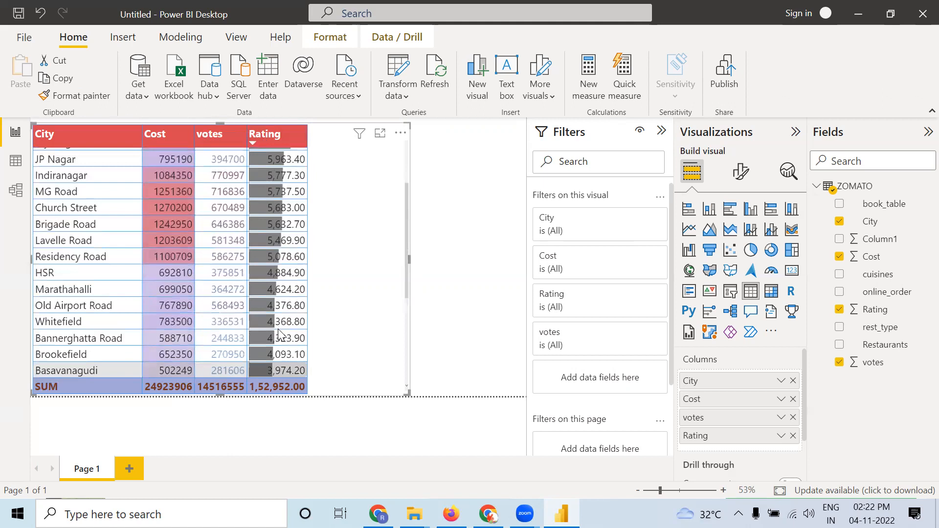
scroll(281, 335, down, 2)
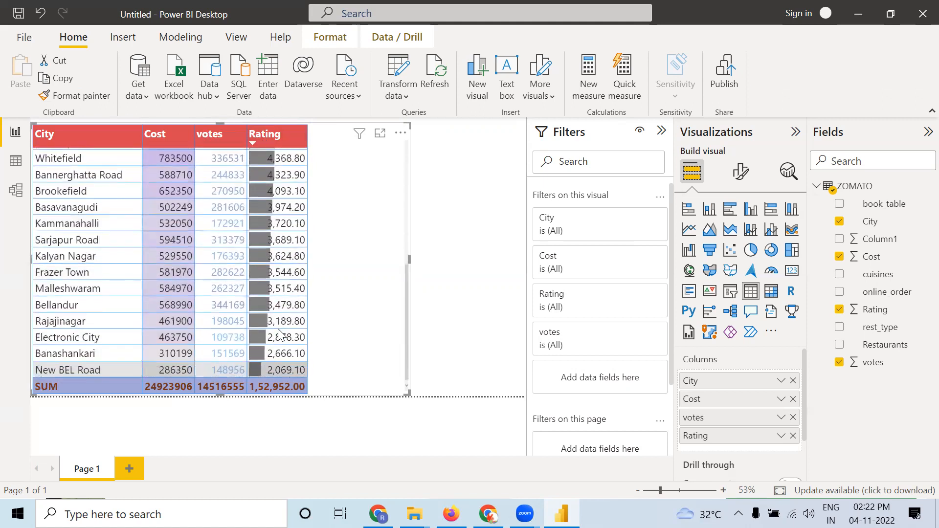
scroll(281, 335, up, 6)
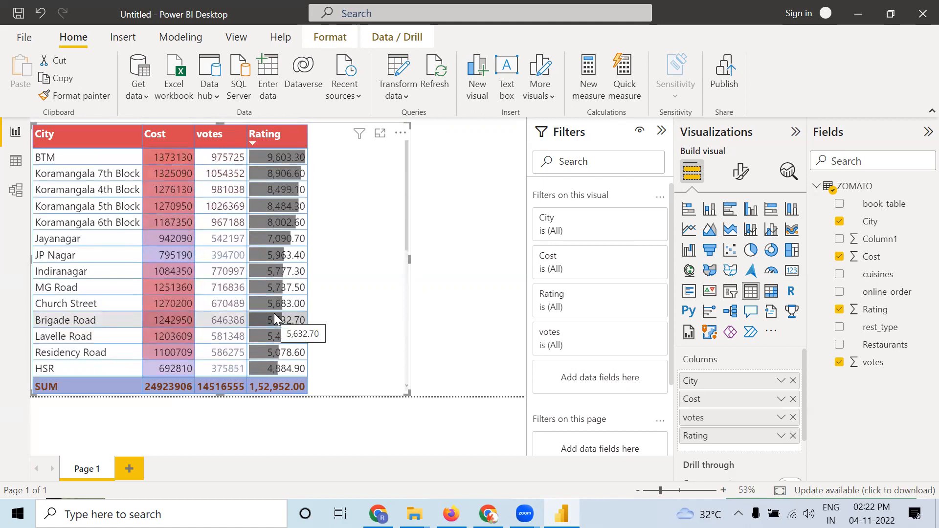
mouse_move(283, 214)
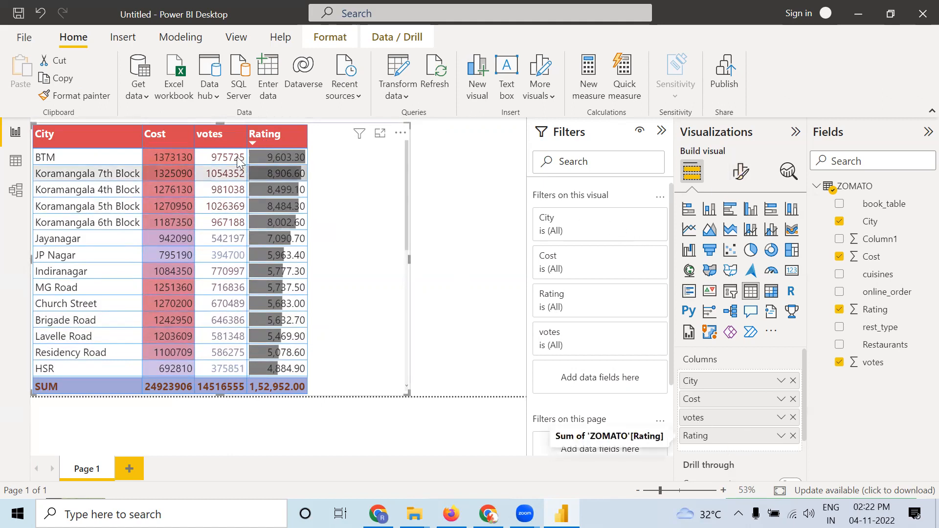
Step: Open the icon conditional formatting for the votes column and view the icons available for its individual rules
right_click(732, 424)
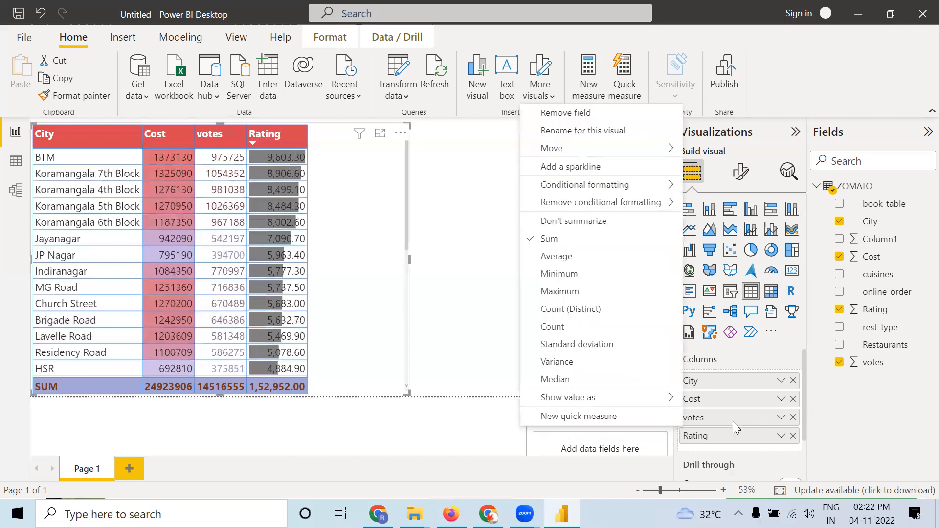
mouse_move(603, 187)
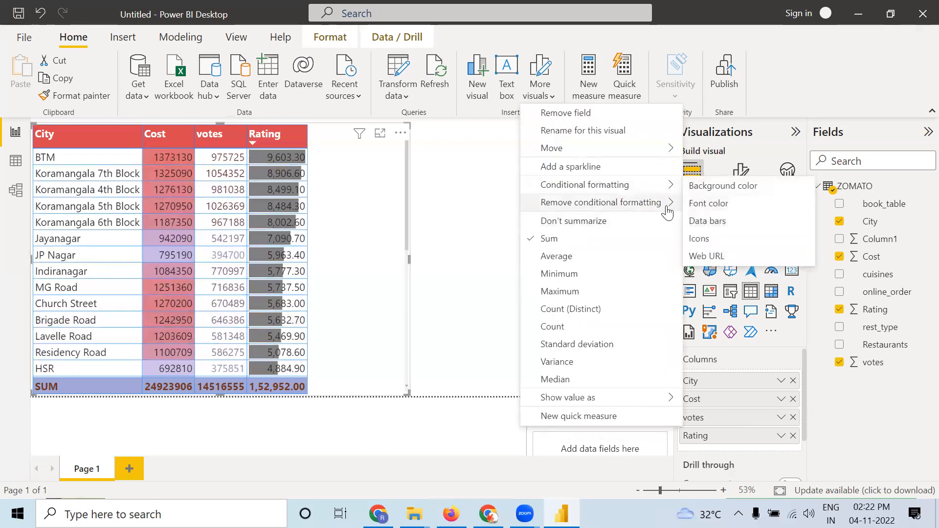
click(714, 240)
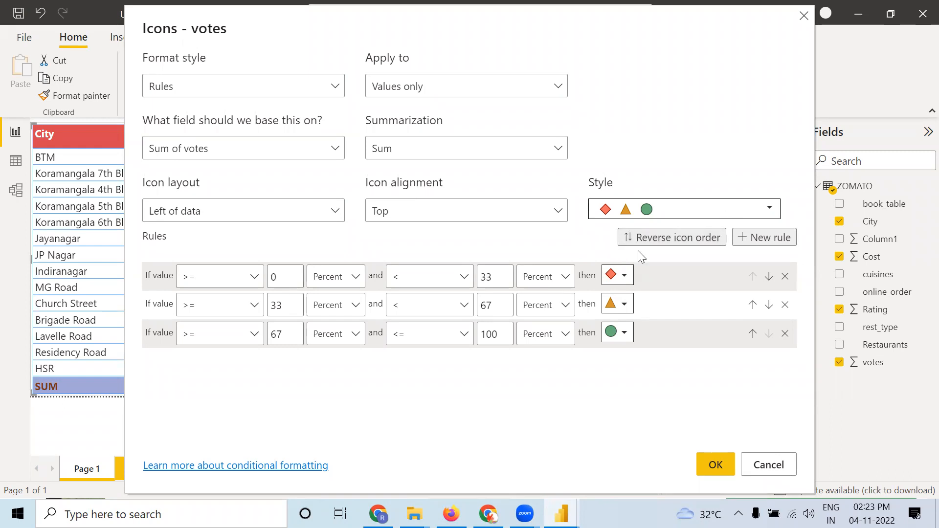
click(624, 277)
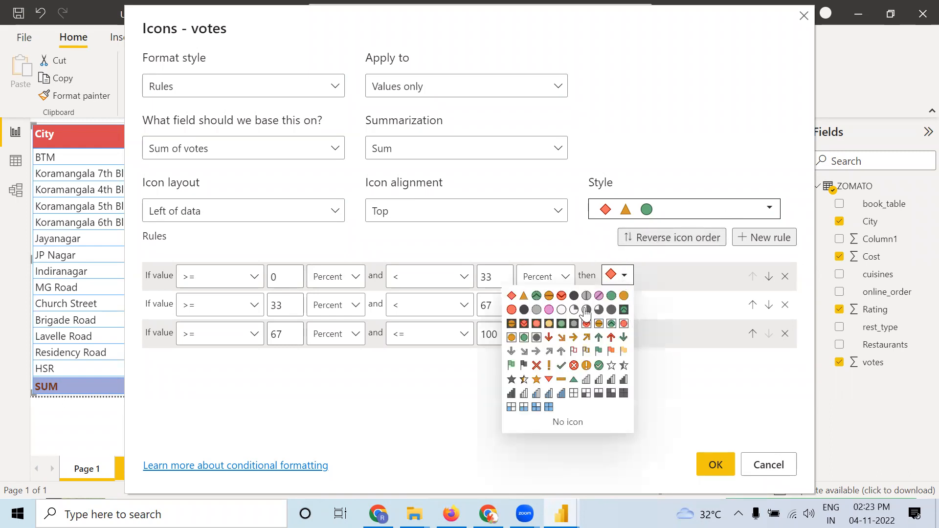
click(657, 306)
click(624, 304)
click(671, 301)
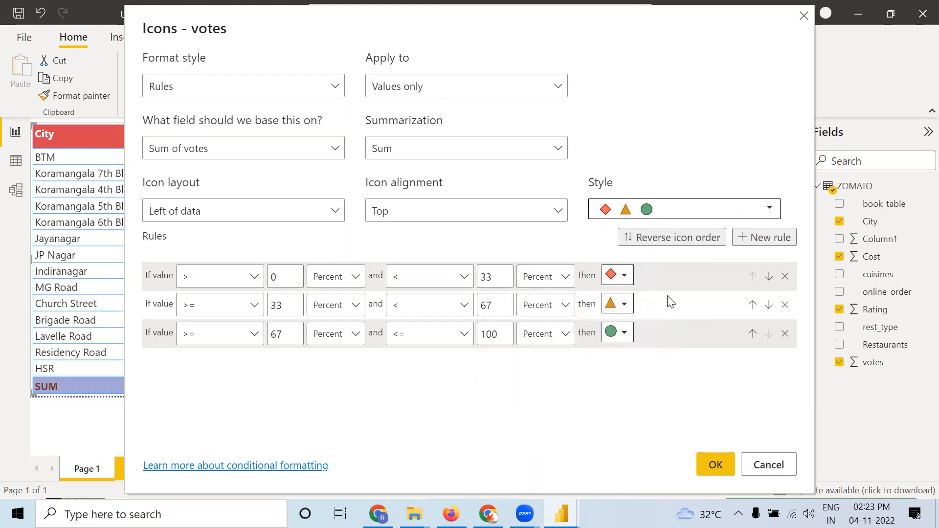
Step: Set the votes icon style to the five-level set of blue quarter-filled squares
click(684, 216)
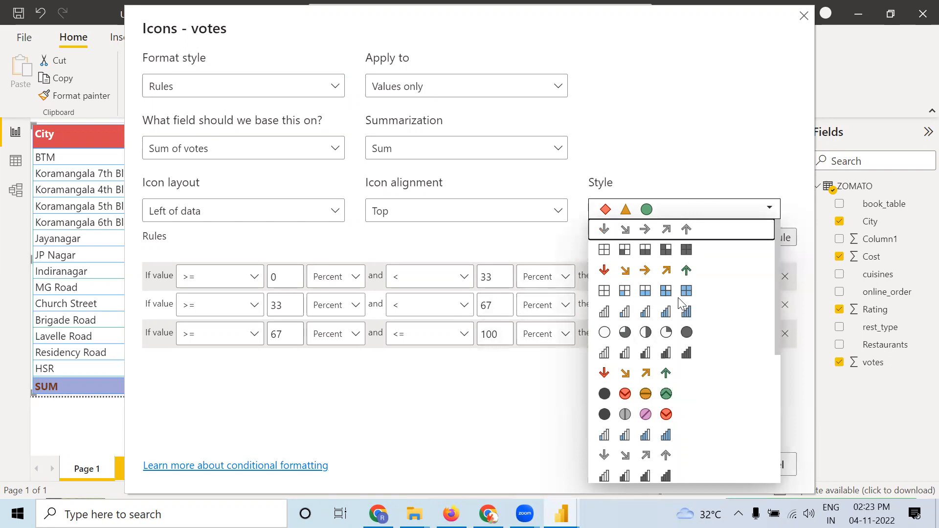
scroll(674, 293, down, 1)
scroll(669, 264, down, 3)
scroll(667, 261, up, 1)
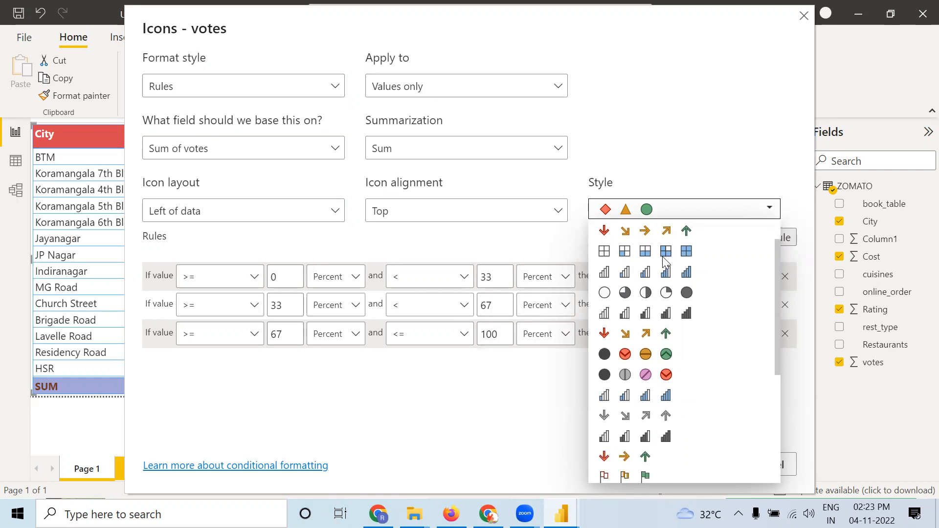
click(663, 257)
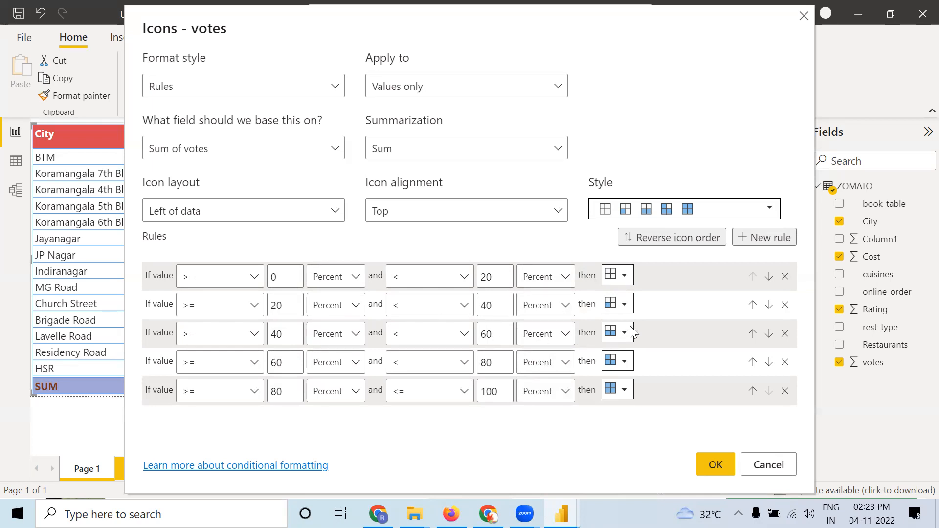
Step: Apply the votes icon formatting, sort the table by votes in descending order and check the icons down to the lowest-voted cities
click(716, 466)
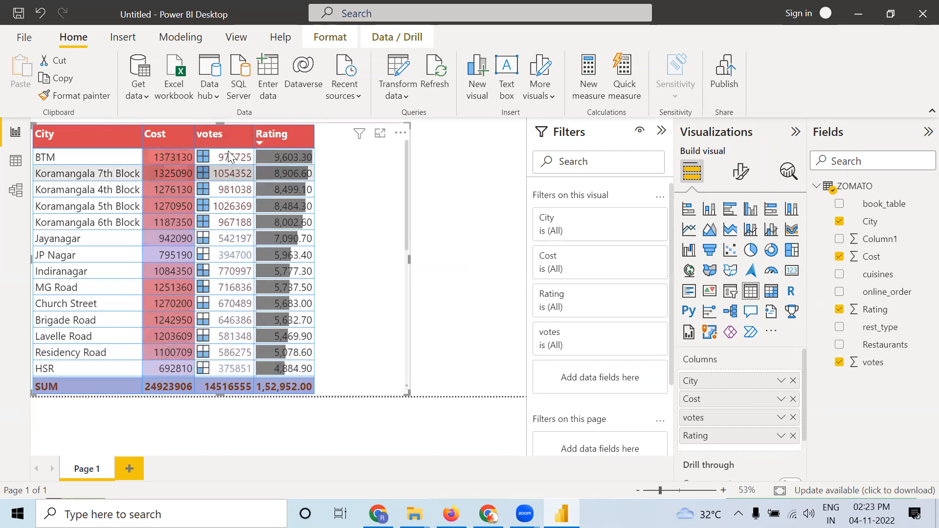
click(200, 143)
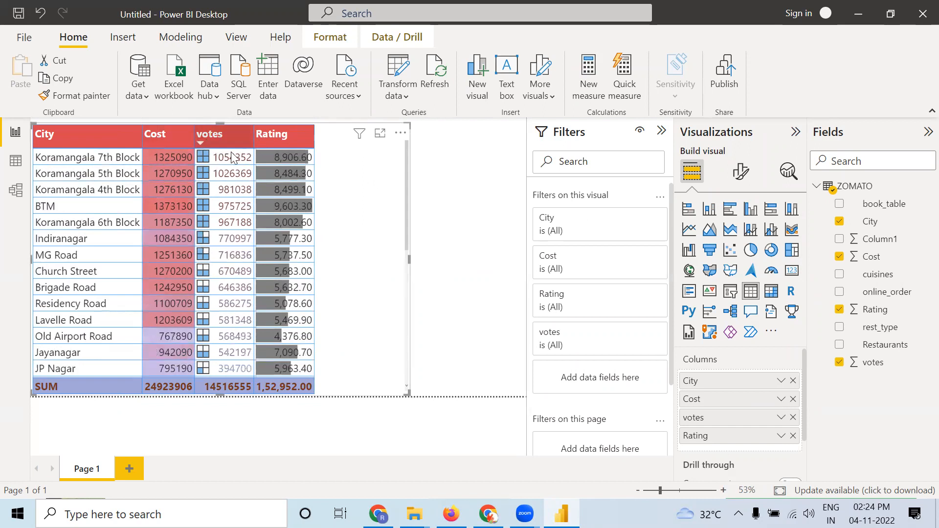
scroll(233, 270, down, 4)
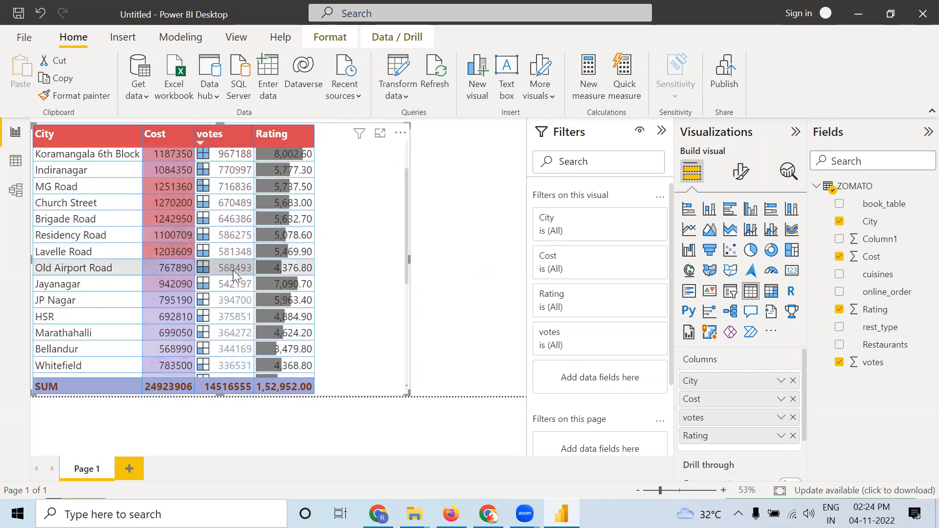
scroll(231, 268, down, 3)
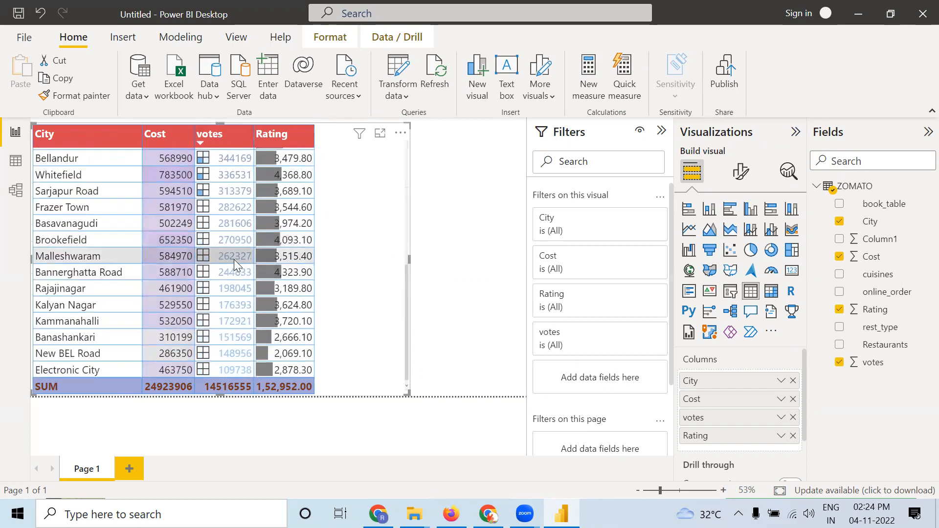
scroll(234, 259, up, 7)
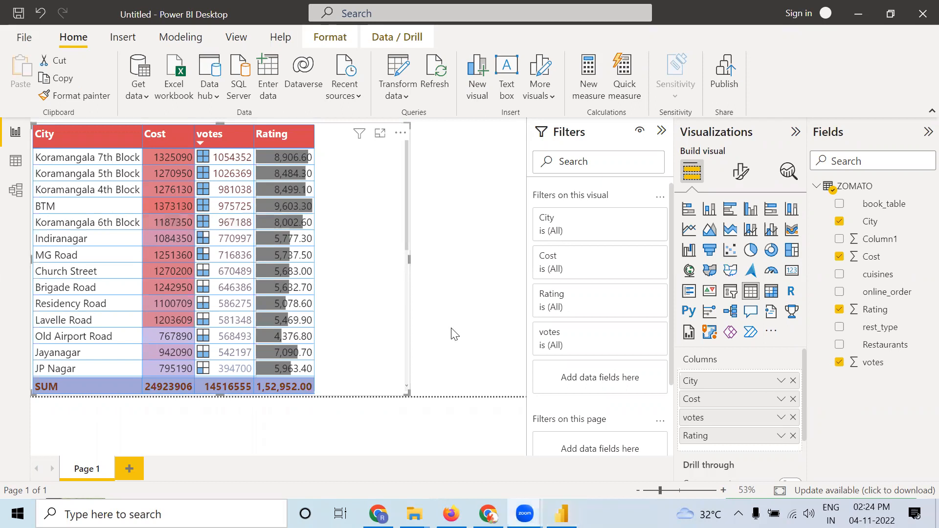
Step: Deselect the table and add a second page to the report
click(343, 430)
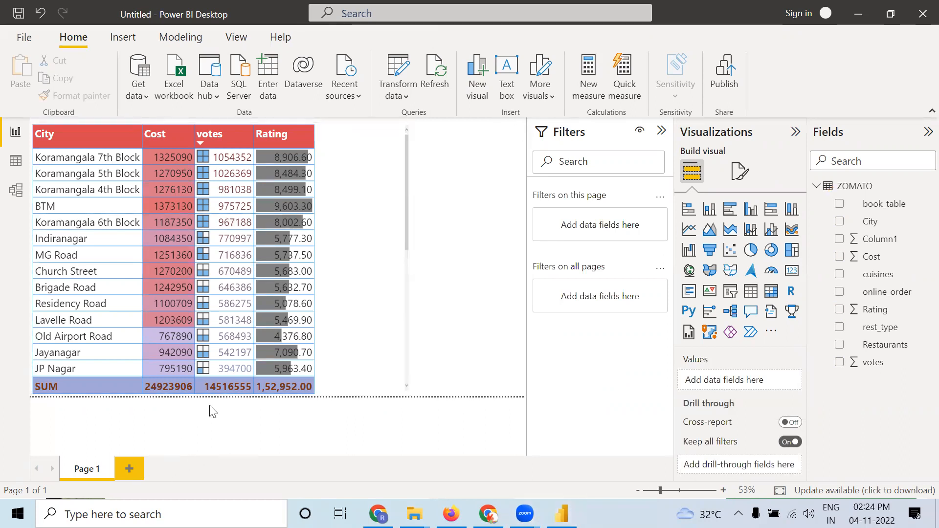
click(132, 470)
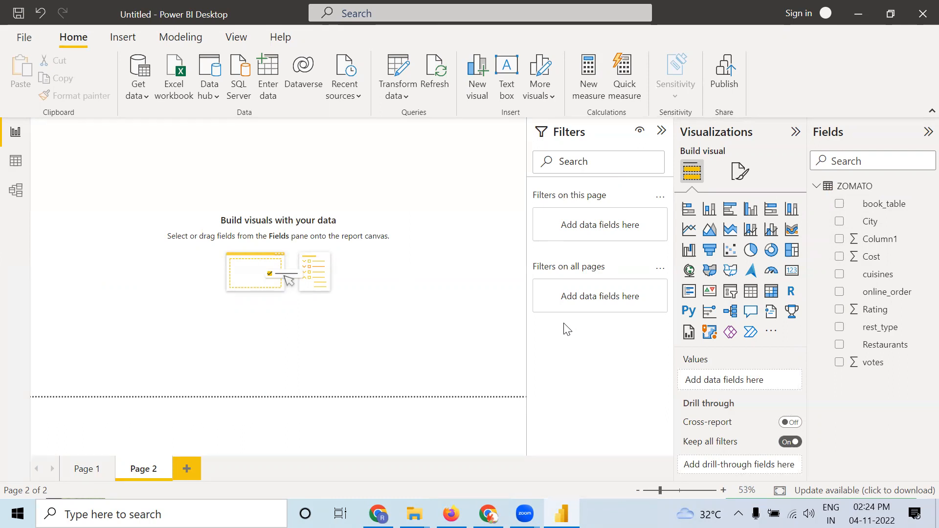
mouse_move(562, 514)
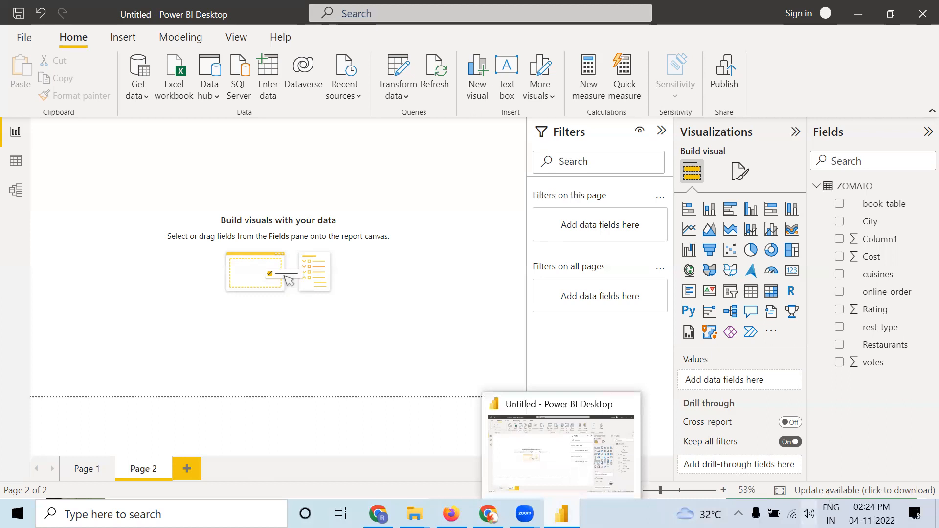
click(810, 514)
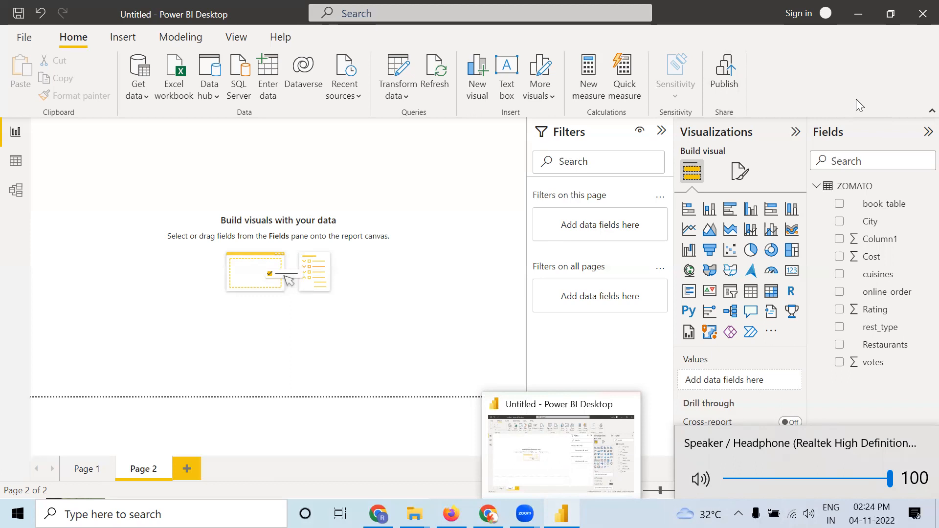
click(616, 447)
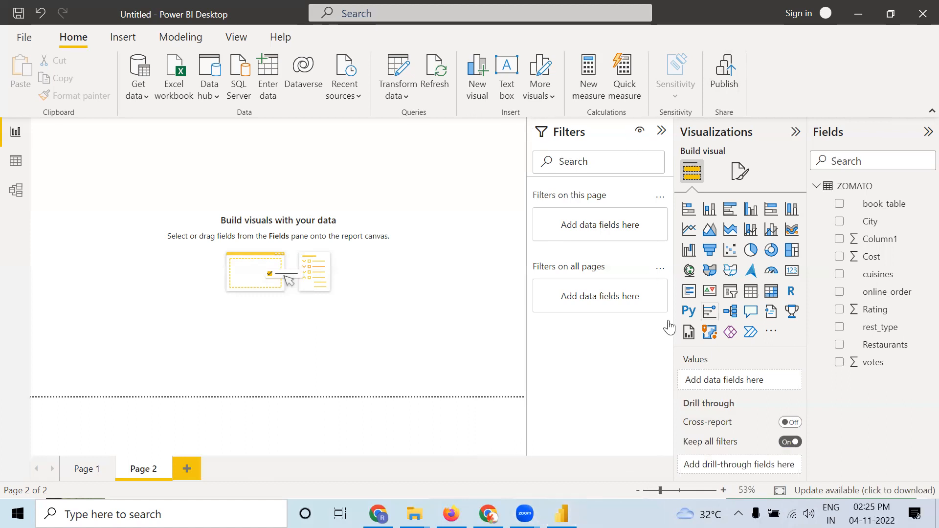
Step: Add a slightly enlarged matrix visual with book_table as rows, online_order as columns and Rating as values
click(772, 295)
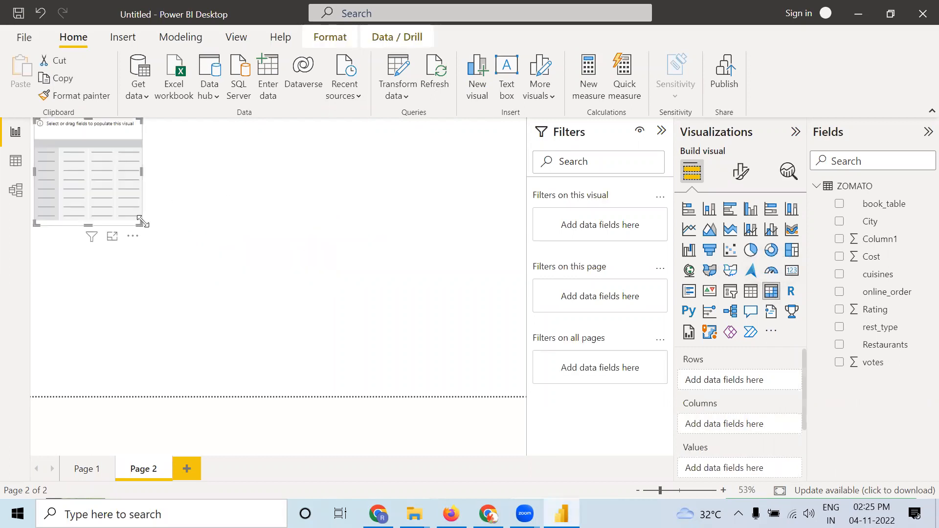
drag(141, 226, 185, 266)
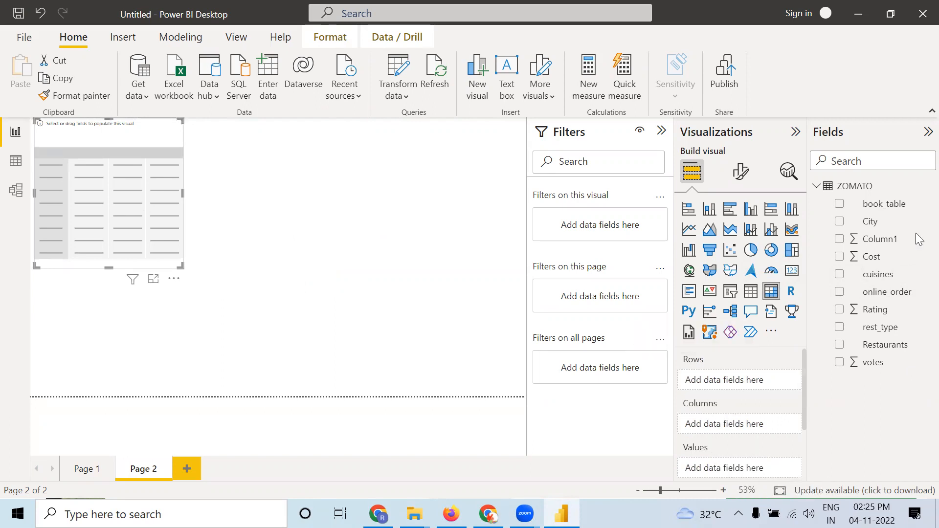
drag(881, 210, 750, 380)
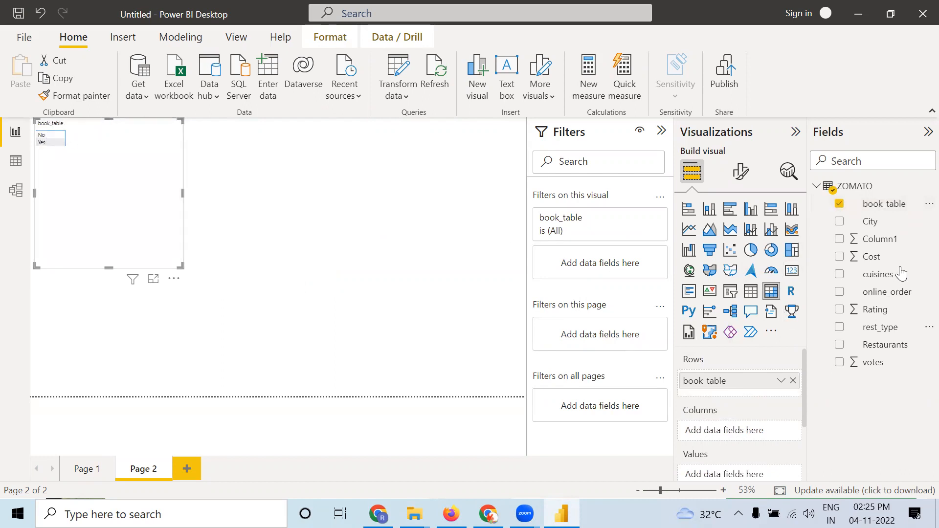
drag(880, 297, 732, 431)
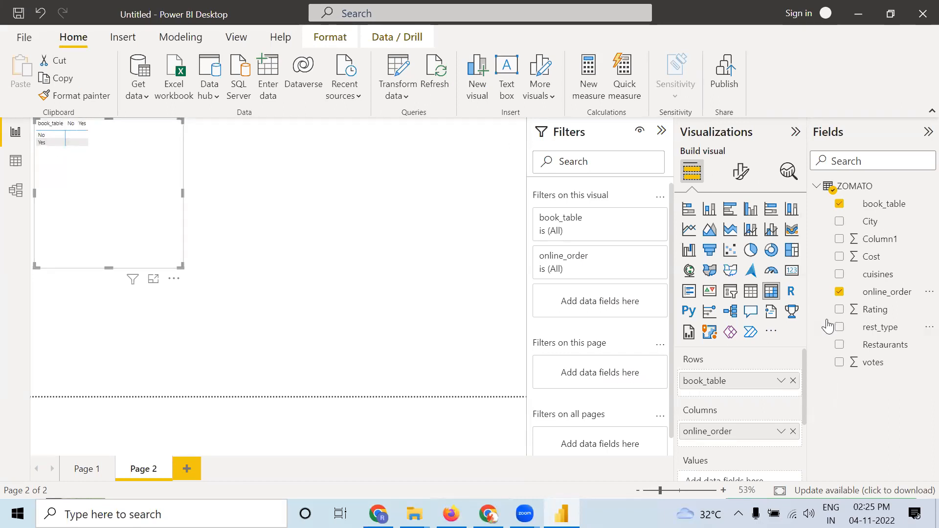
drag(888, 313, 764, 472)
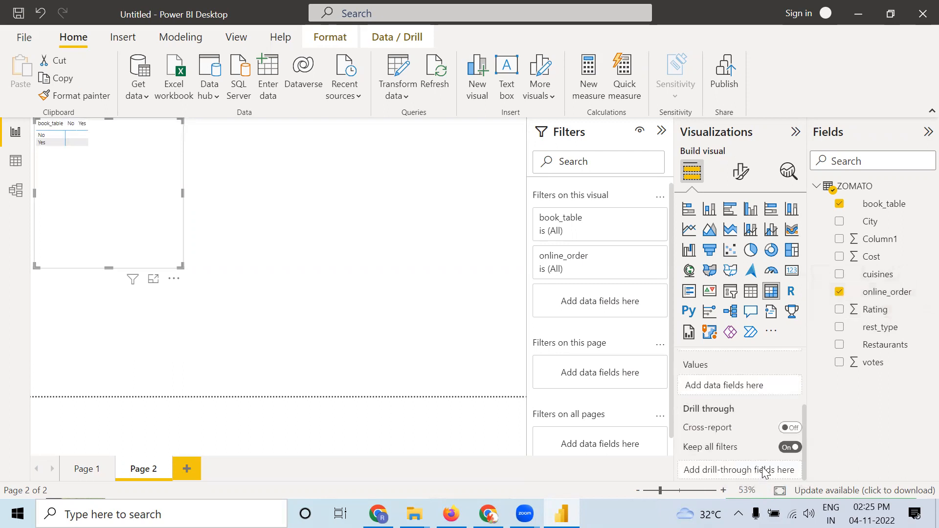
drag(881, 310, 713, 386)
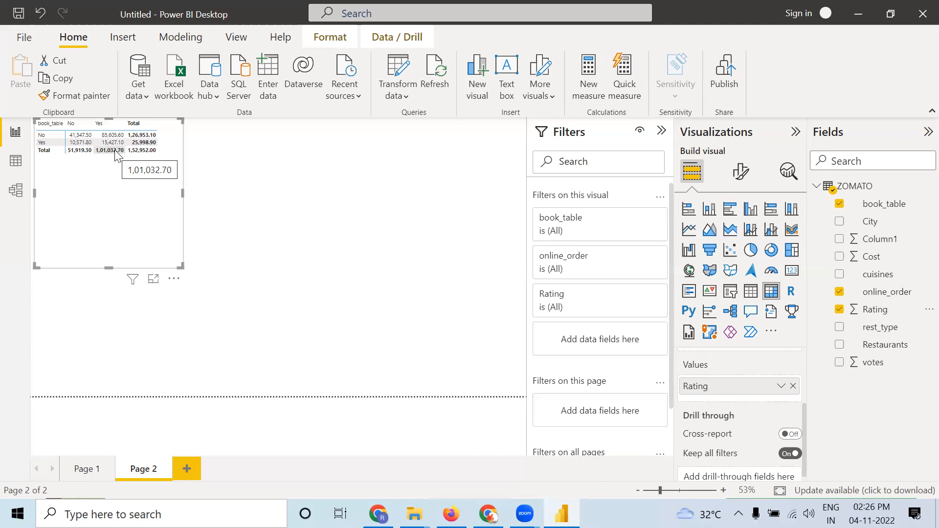
Step: Change the aggregation of Rating in the matrix values to Average
mouse_move(562, 514)
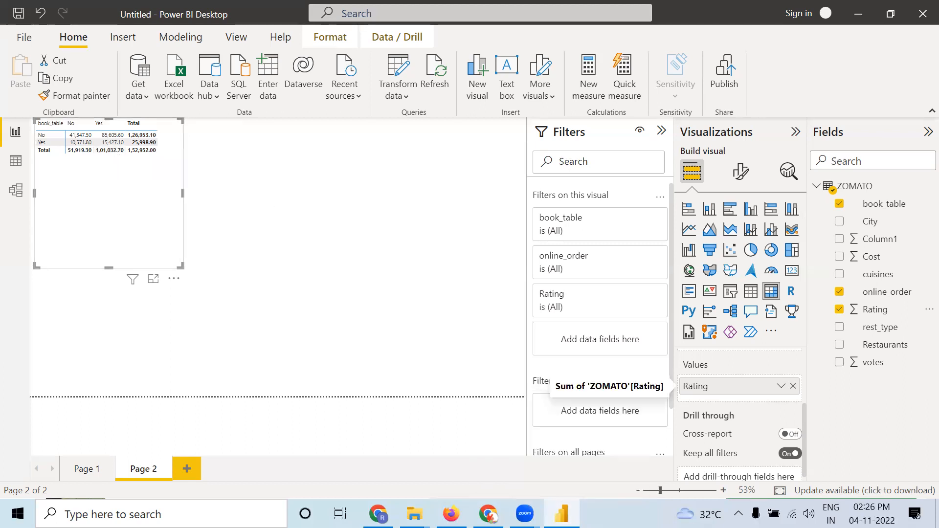
click(782, 386)
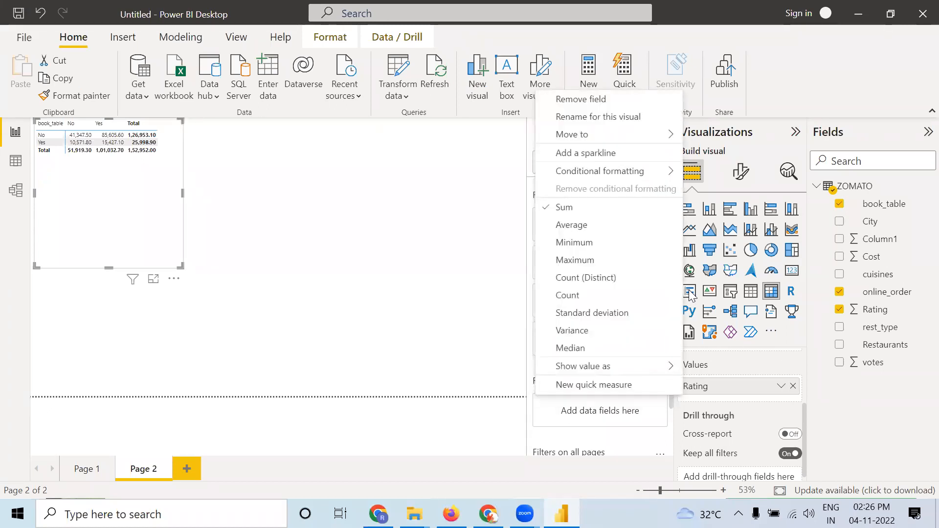
click(584, 226)
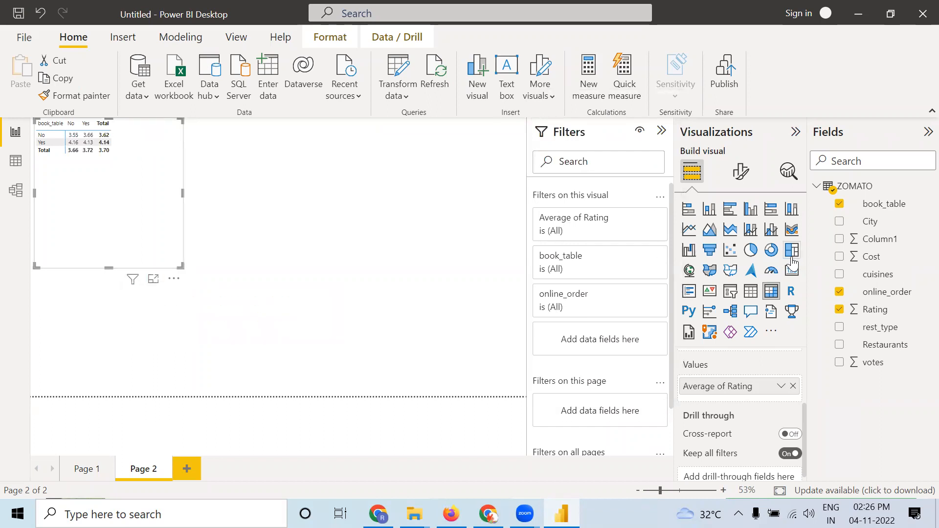
Step: Increase the font size of the matrix's values in its visual formatting
click(741, 184)
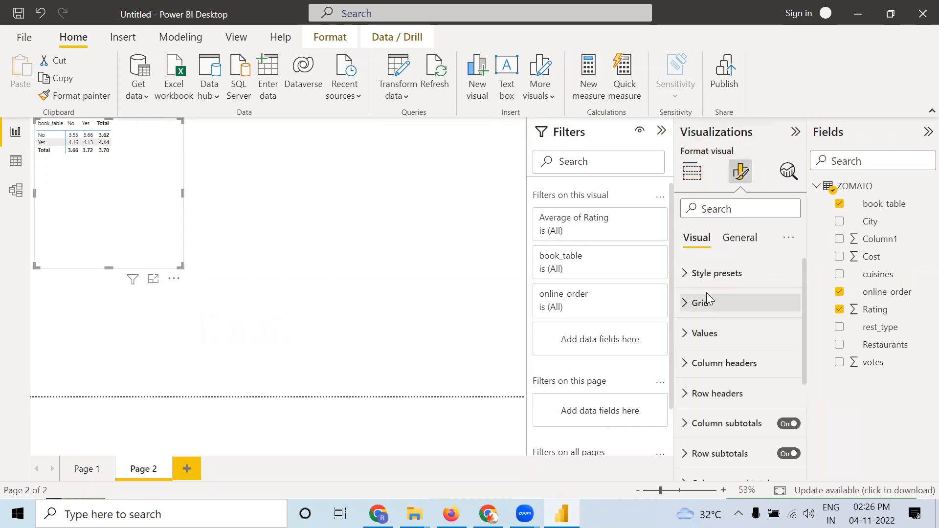
click(743, 336)
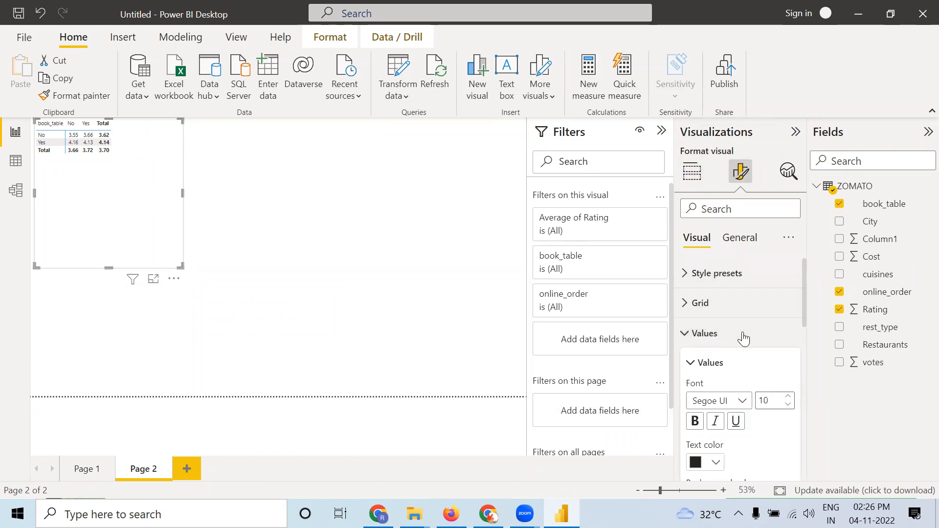
click(789, 398)
click(788, 397)
click(788, 398)
click(789, 397)
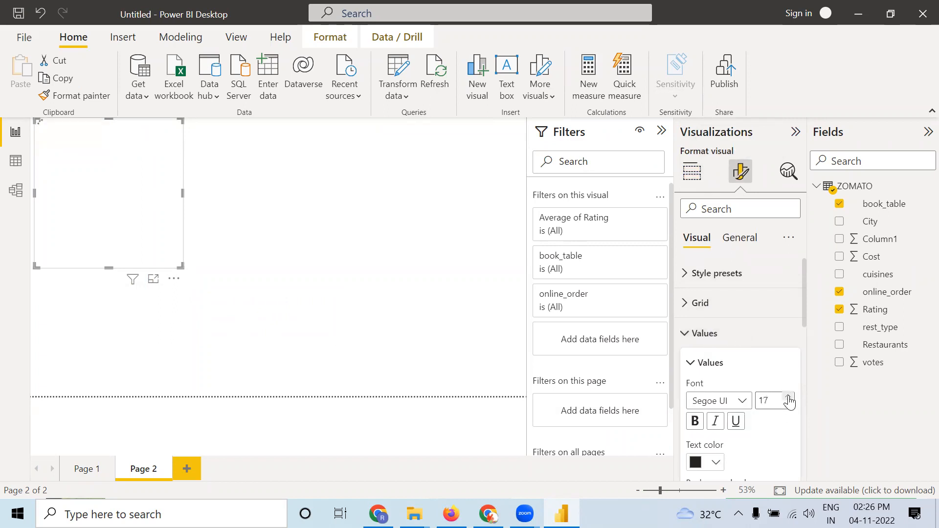
click(788, 397)
click(697, 333)
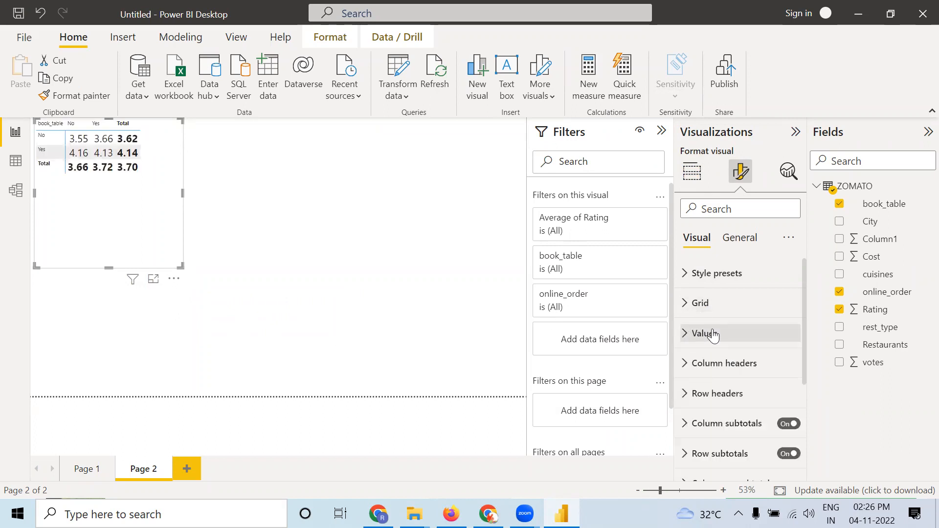
Step: Set the matrix's column header text to font size 20 and bold
click(719, 363)
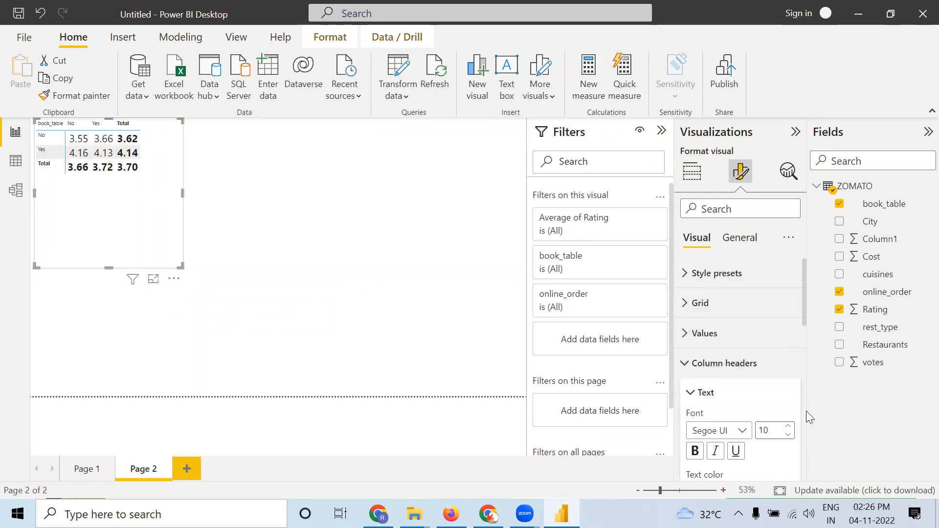
click(788, 430)
click(788, 430)
click(788, 430)
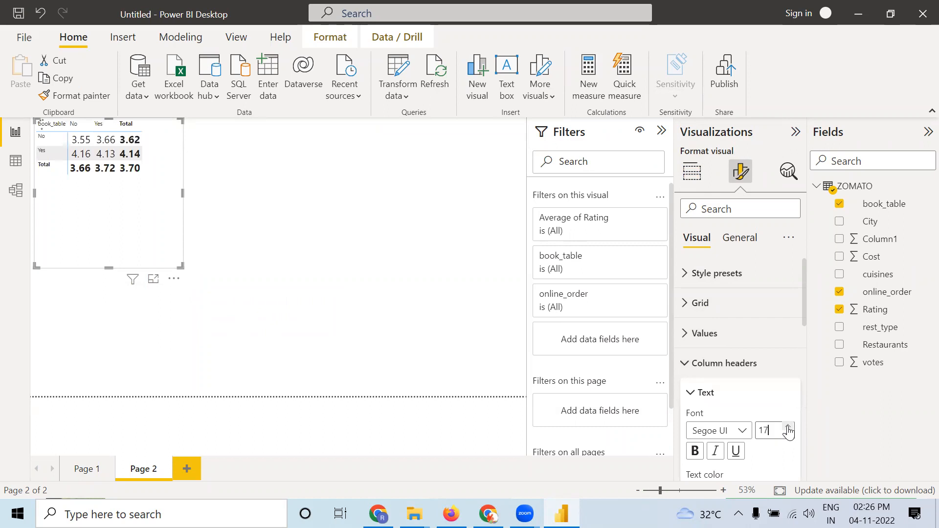
click(788, 429)
click(788, 429)
click(788, 428)
click(788, 429)
click(788, 430)
click(789, 429)
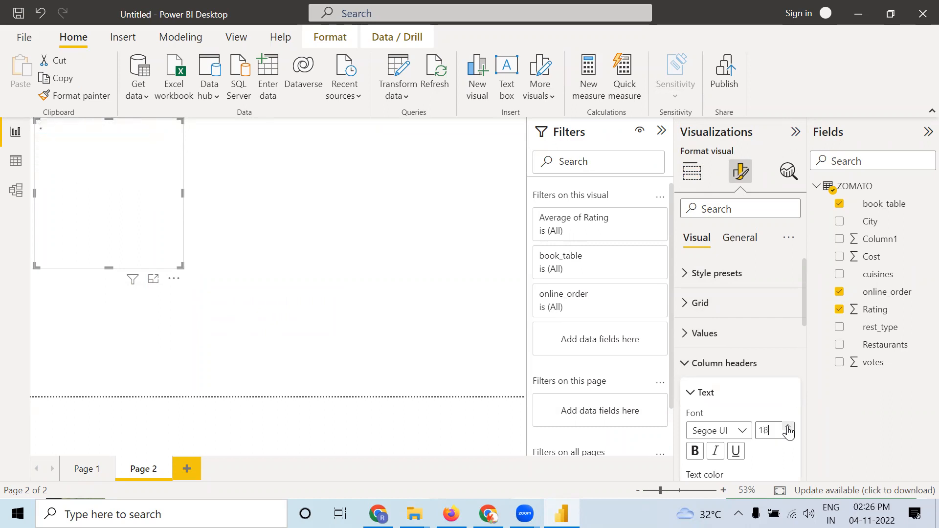
click(695, 451)
Step: Set the column header text color to the recent red #D64550
scroll(729, 455, down, 2)
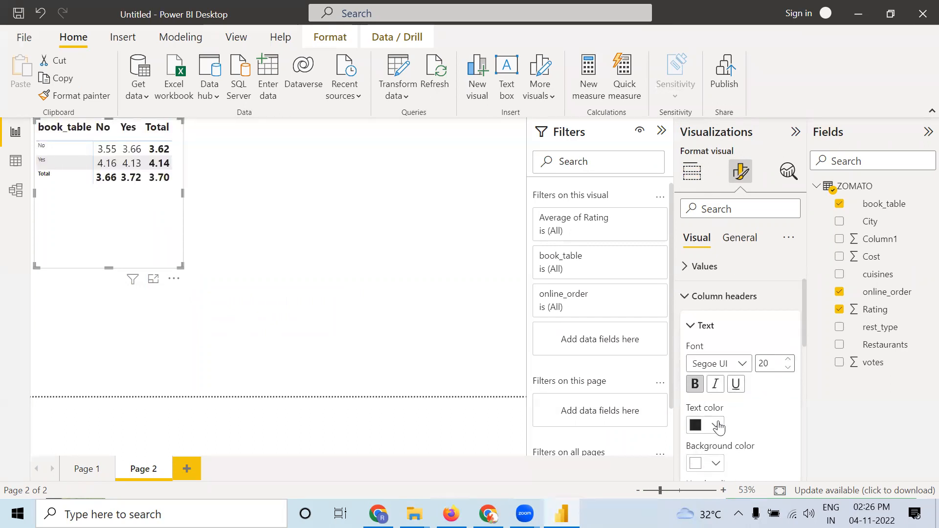
click(717, 425)
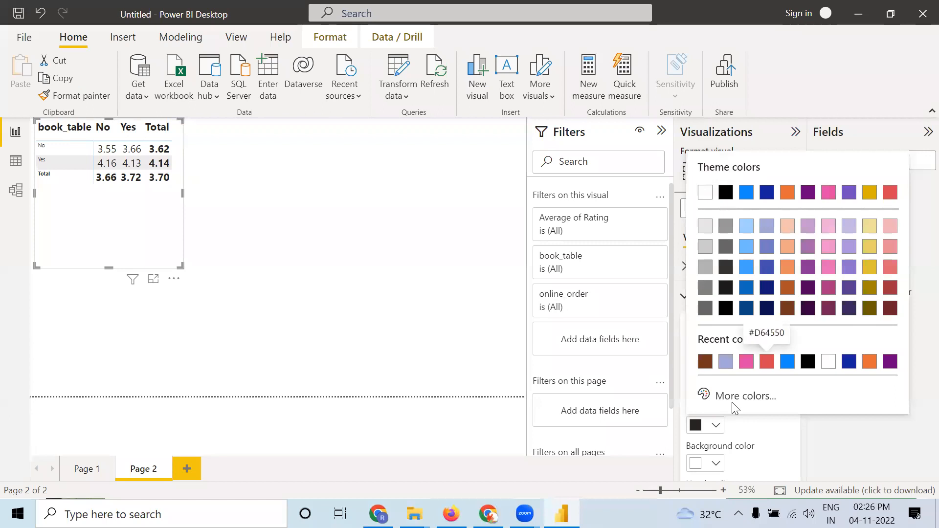
click(767, 362)
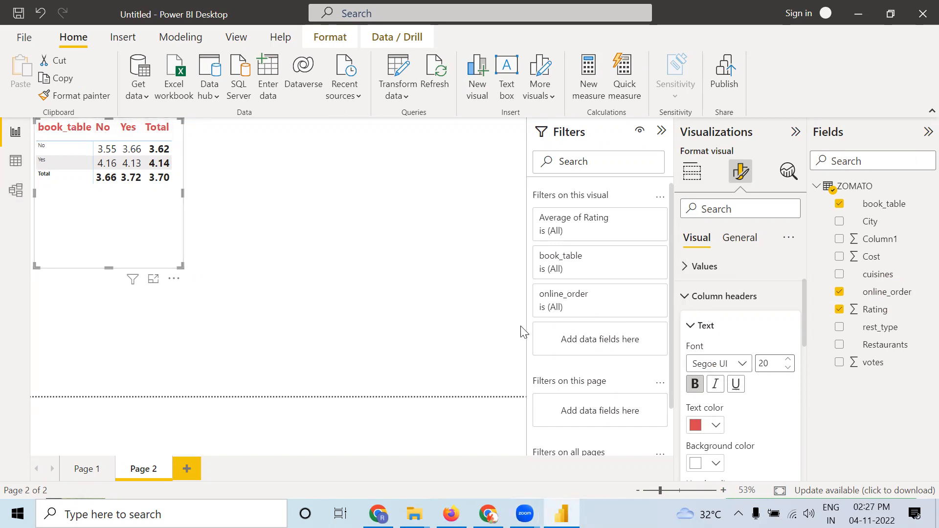
Step: Set the matrix's row header text to font size 20 with black text color
scroll(741, 365, down, 3)
scroll(740, 365, up, 1)
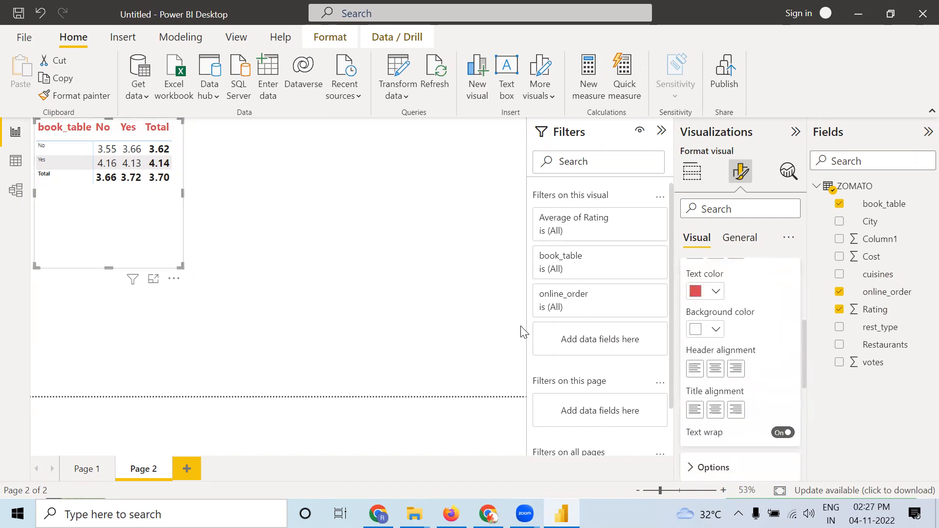
scroll(740, 364, down, 3)
click(734, 393)
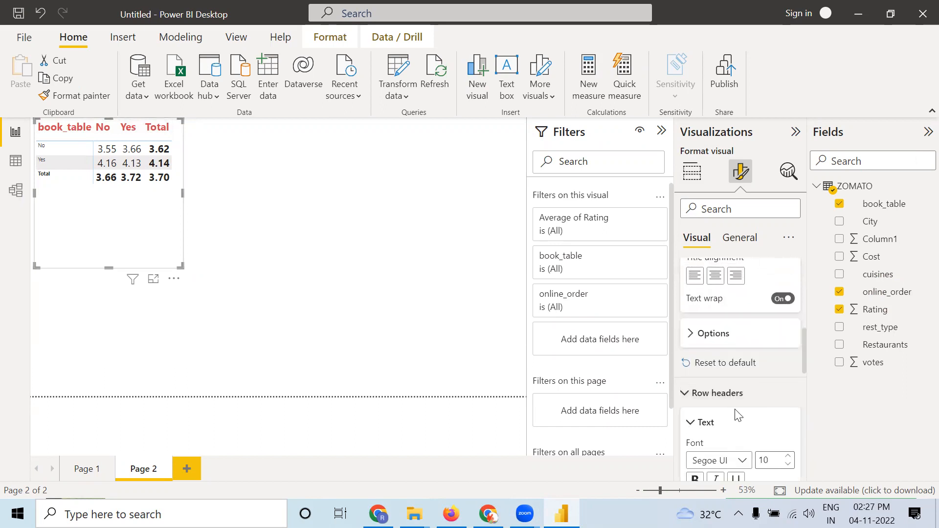
scroll(739, 411, down, 2)
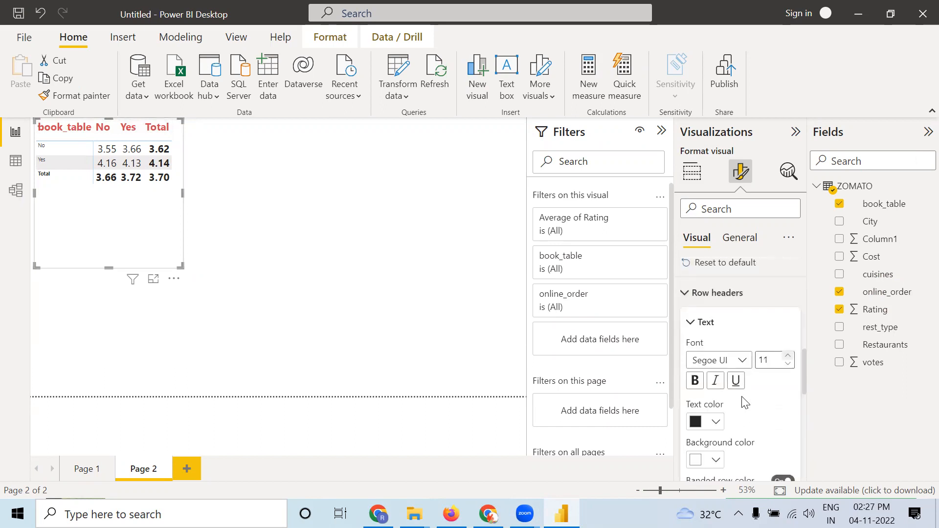
click(788, 356)
click(788, 356)
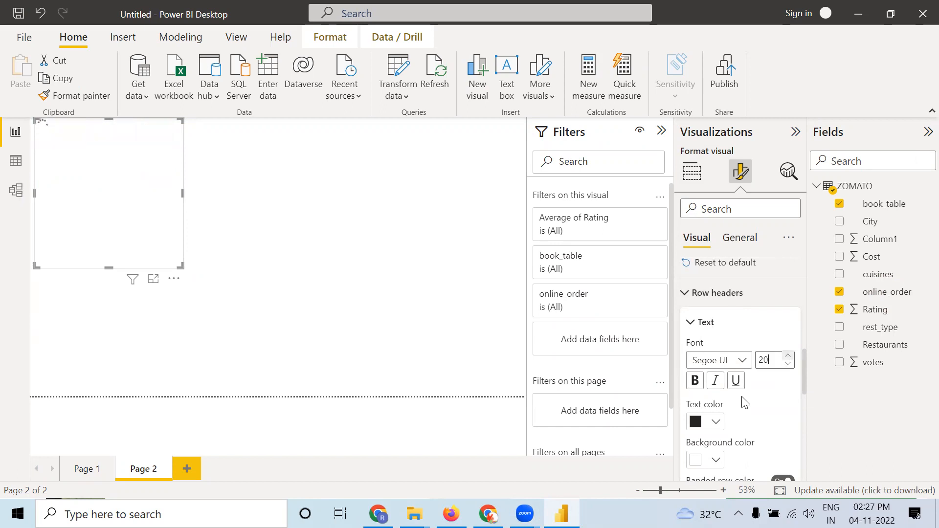
click(716, 421)
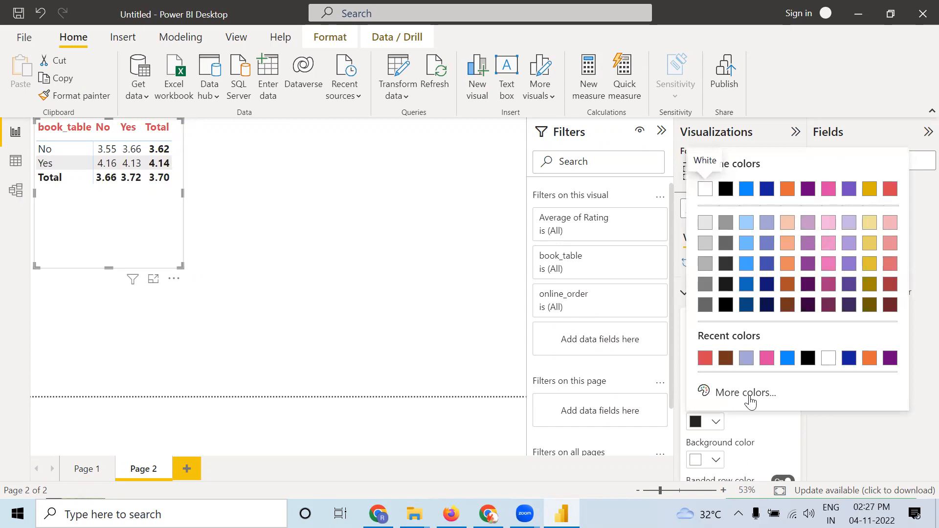
click(808, 357)
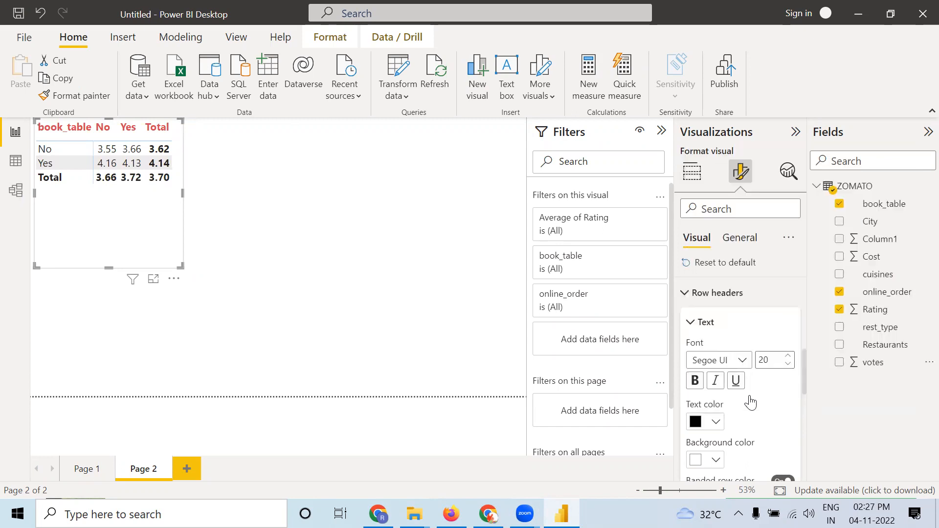
click(718, 423)
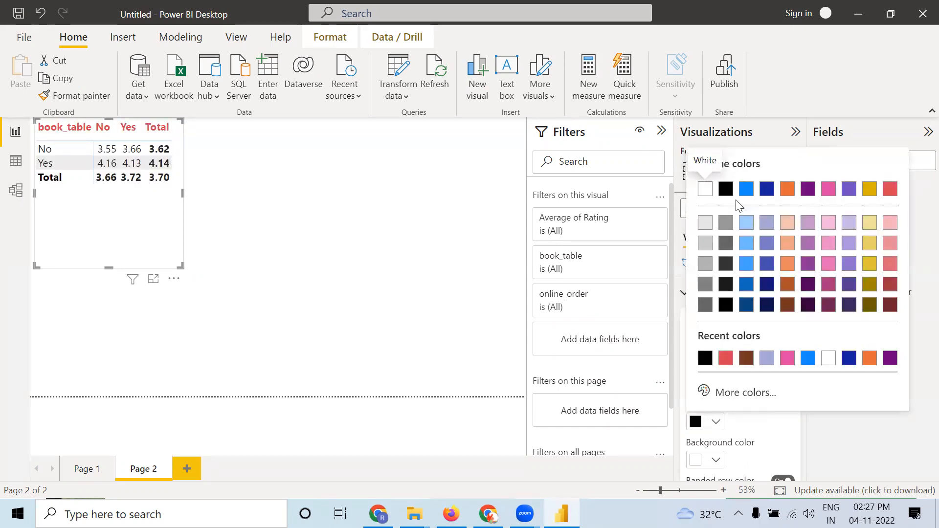
click(747, 190)
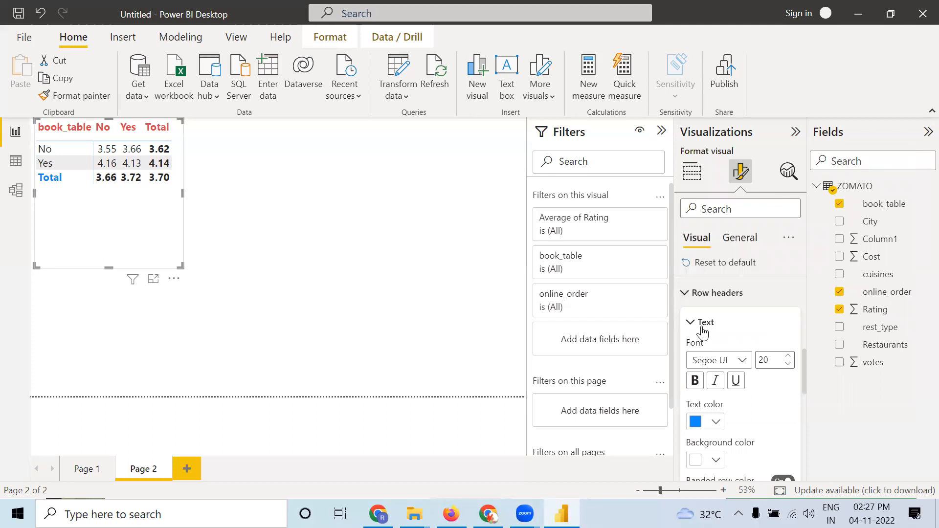
click(724, 428)
click(724, 188)
Step: Set the matrix's column header text color to black and shrink the matrix visual to fit its contents
scroll(767, 431, down, 4)
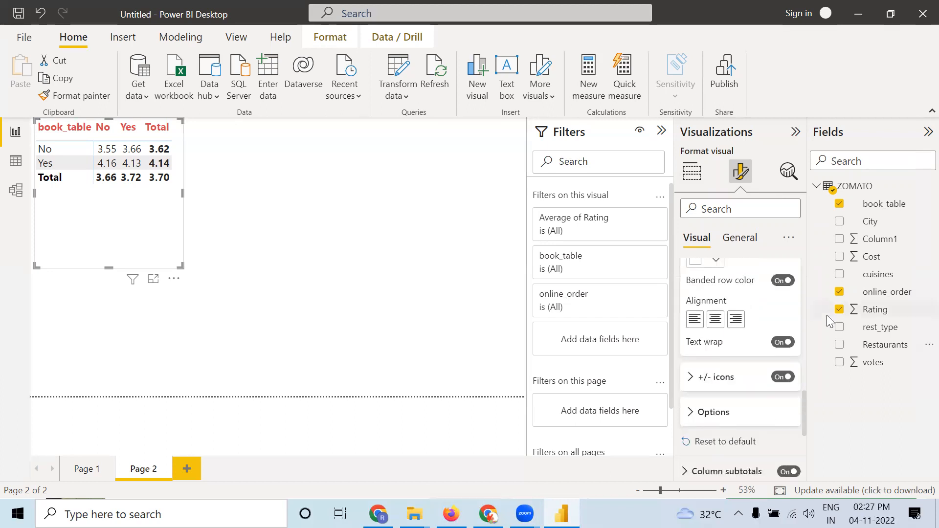
scroll(750, 332, up, 5)
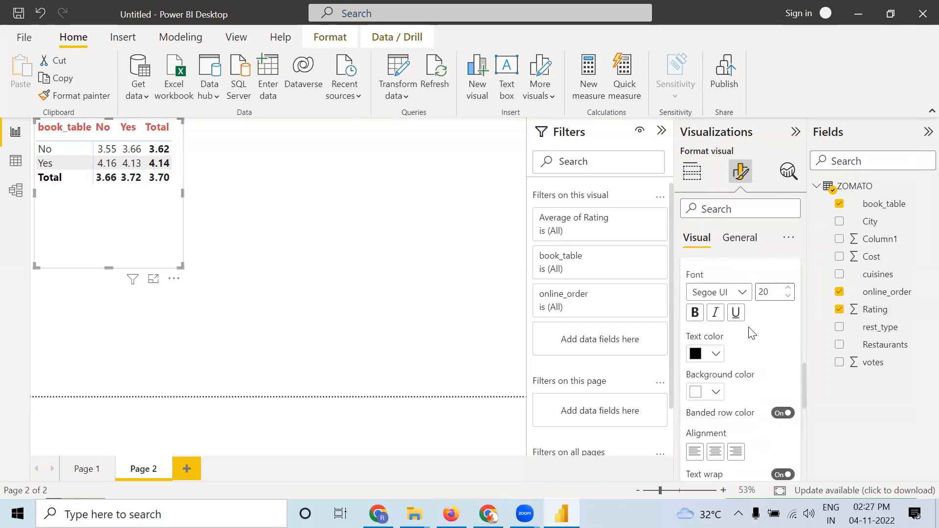
scroll(748, 333, up, 6)
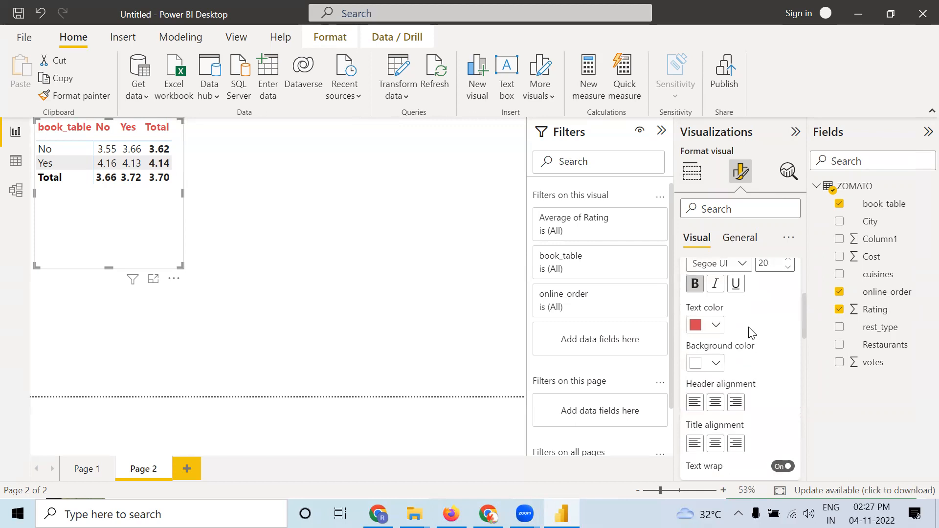
click(716, 392)
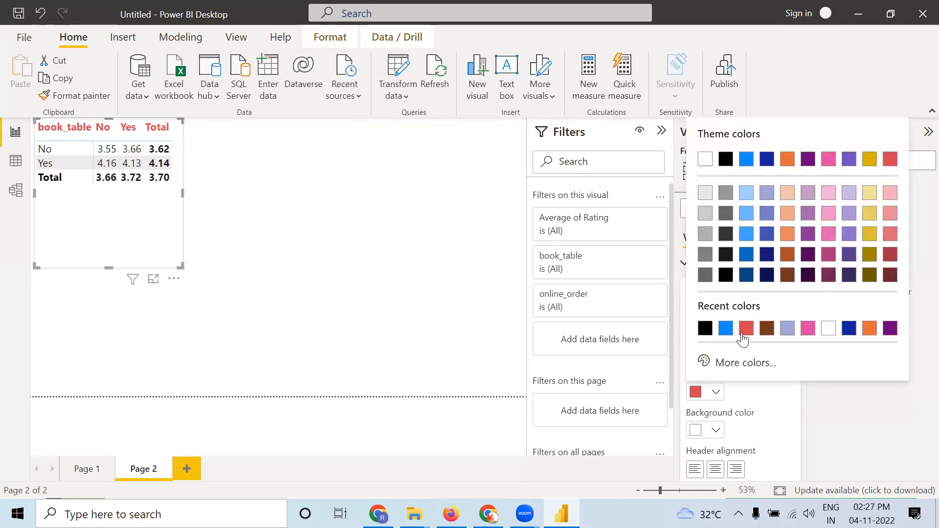
click(707, 332)
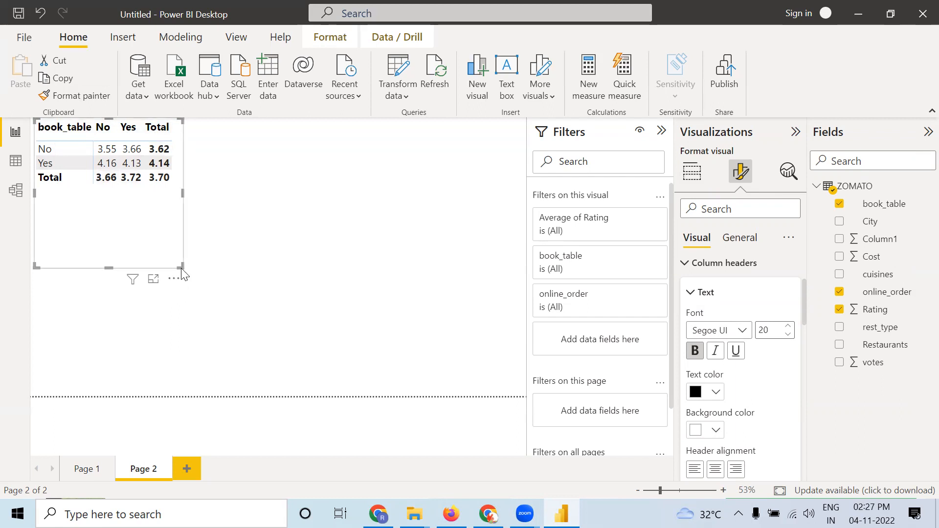
drag(182, 268, 174, 193)
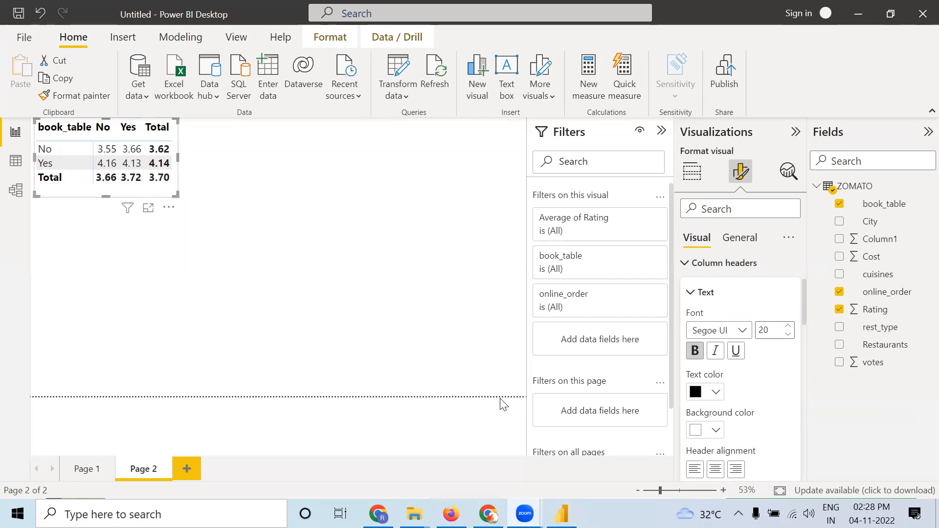
click(164, 250)
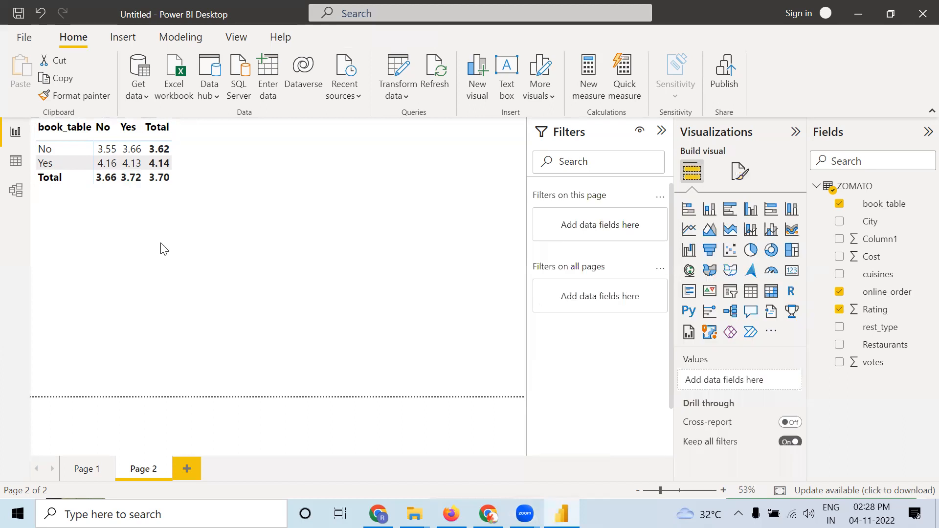
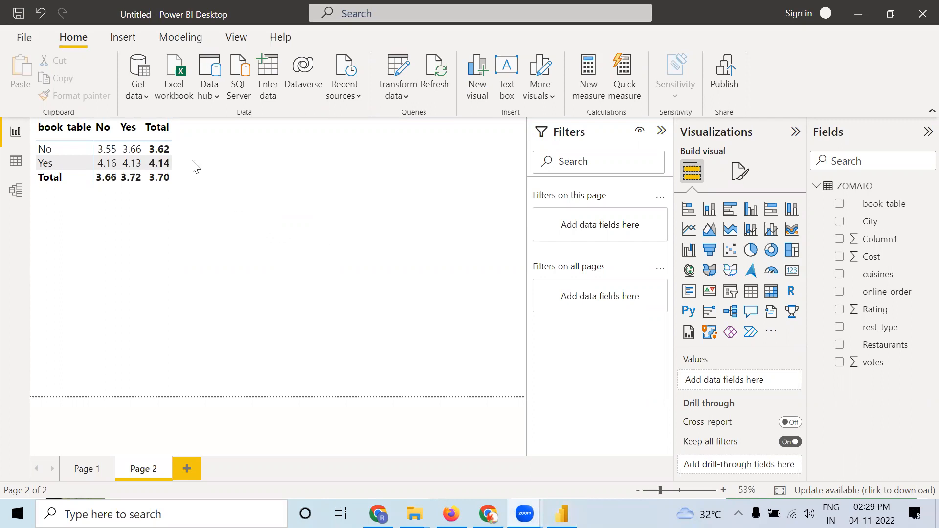
Step: Glance at the ZOMATO data table, return to the report, and add a card visual showing the average of Rating
click(13, 162)
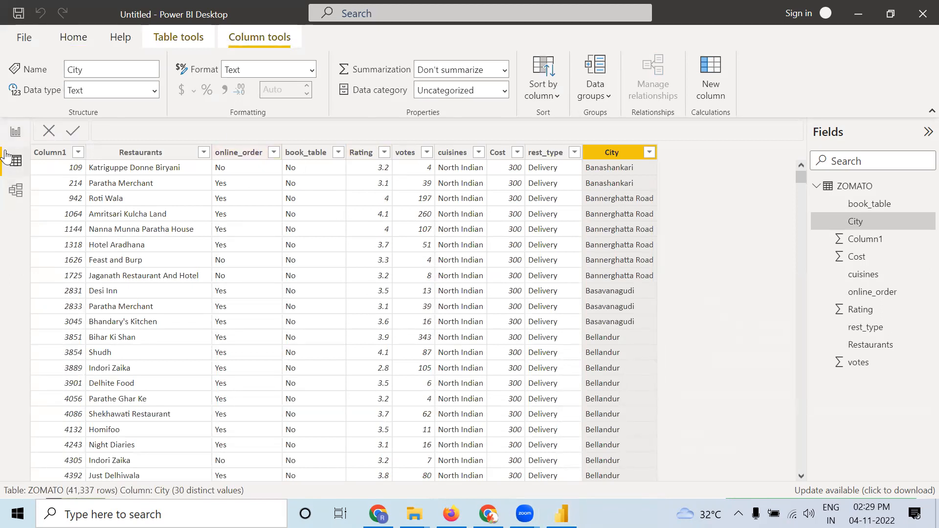
click(13, 137)
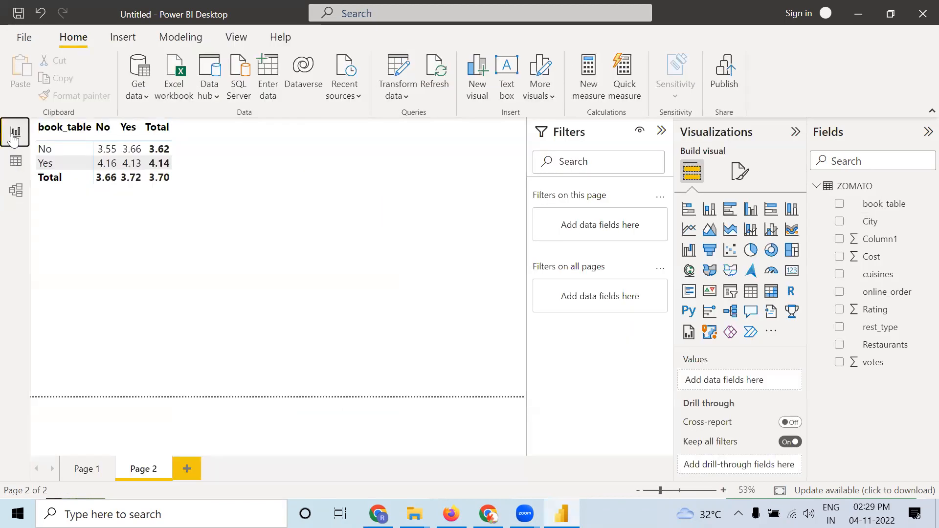
click(795, 277)
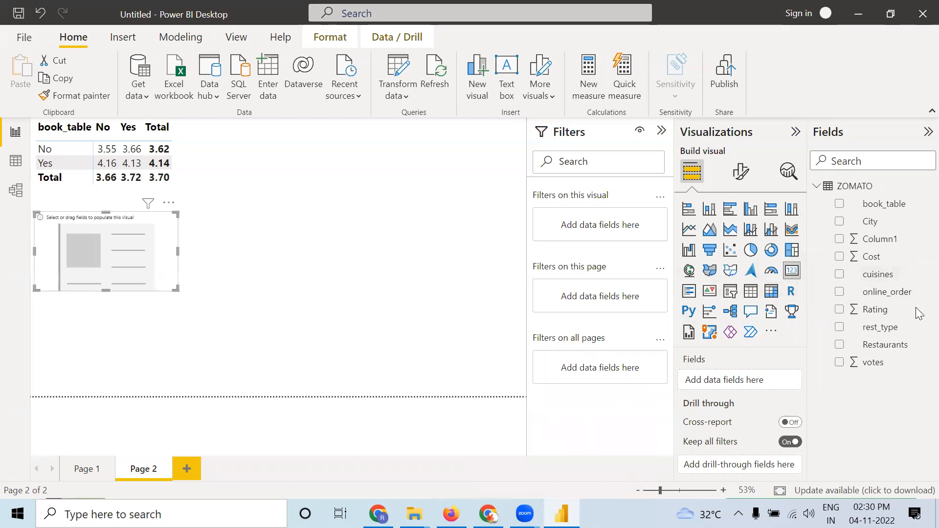
drag(888, 318, 739, 381)
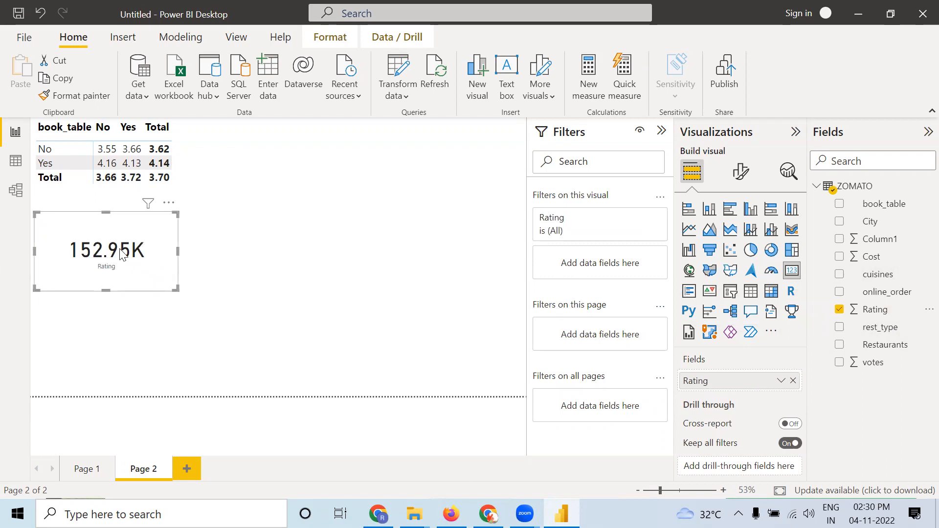
right_click(798, 405)
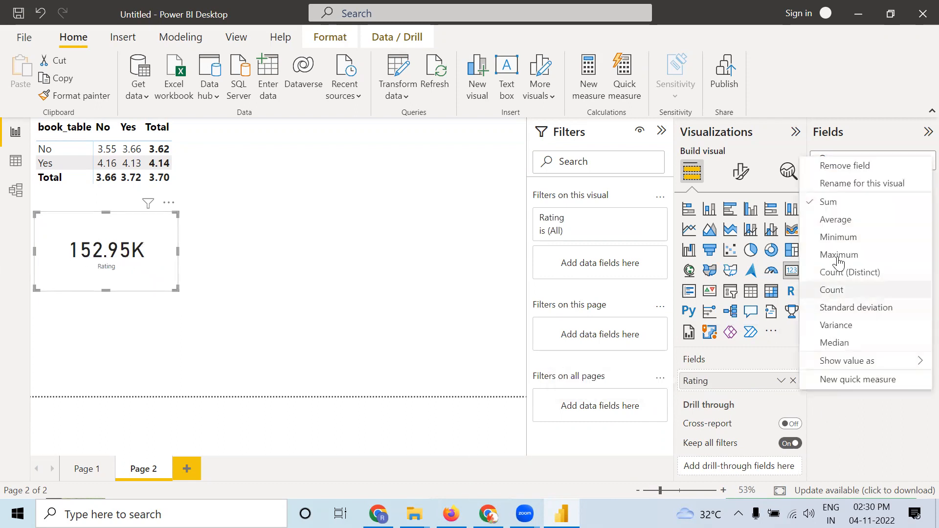
click(832, 220)
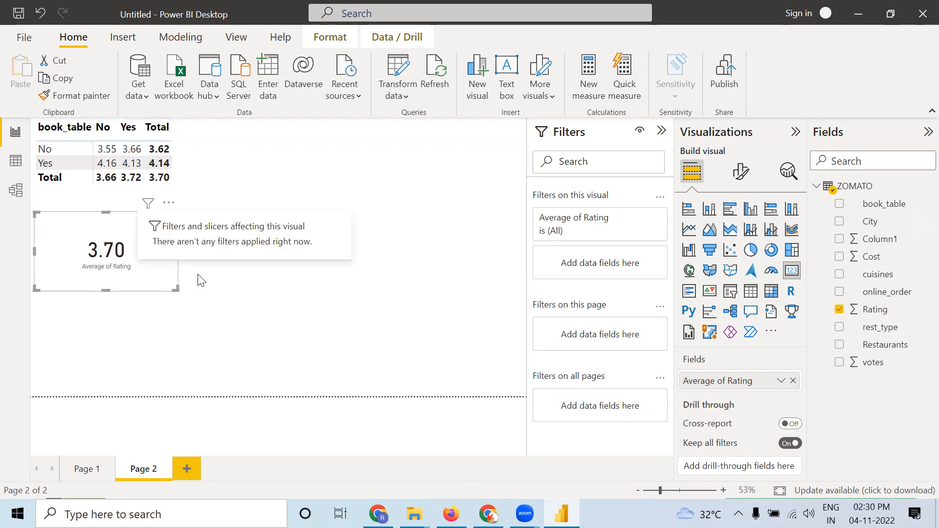
Step: Shrink the rating card and place it in the page's upper-left corner, with the matrix moved below it
mouse_move(175, 289)
mouse_down()
mouse_move(164, 291)
mouse_move(165, 275)
mouse_up()
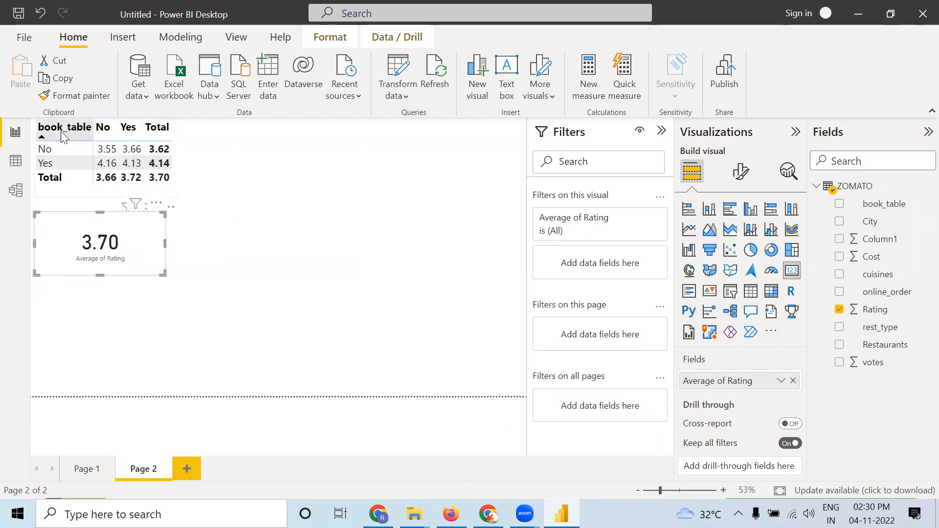
drag(64, 197, 67, 358)
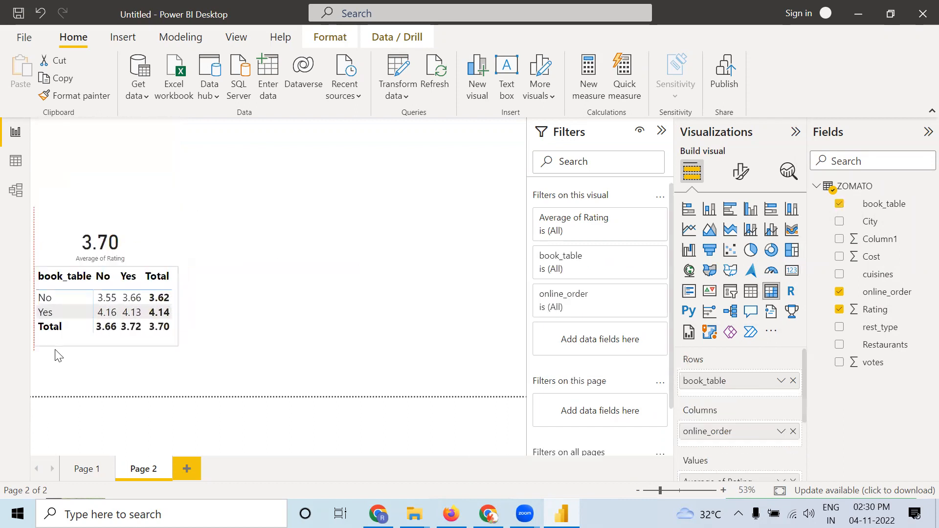
drag(69, 226, 54, 160)
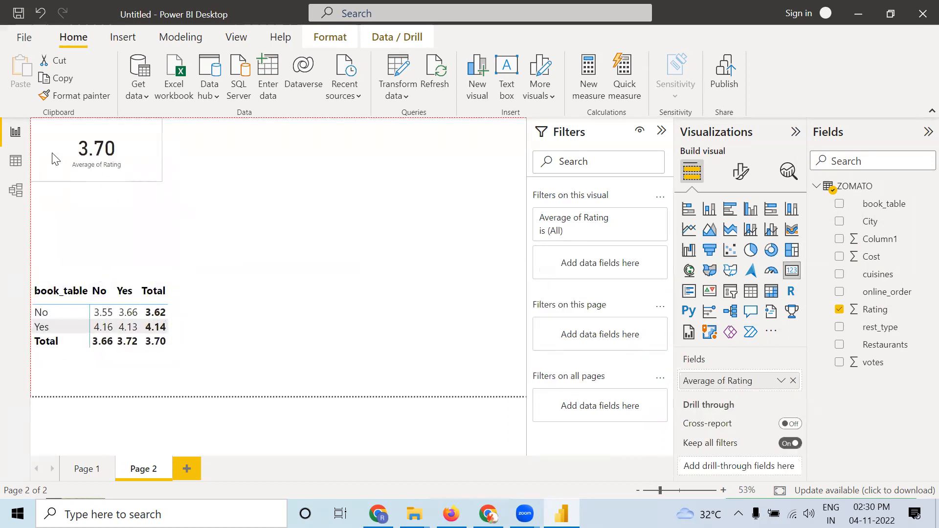
drag(161, 181, 130, 167)
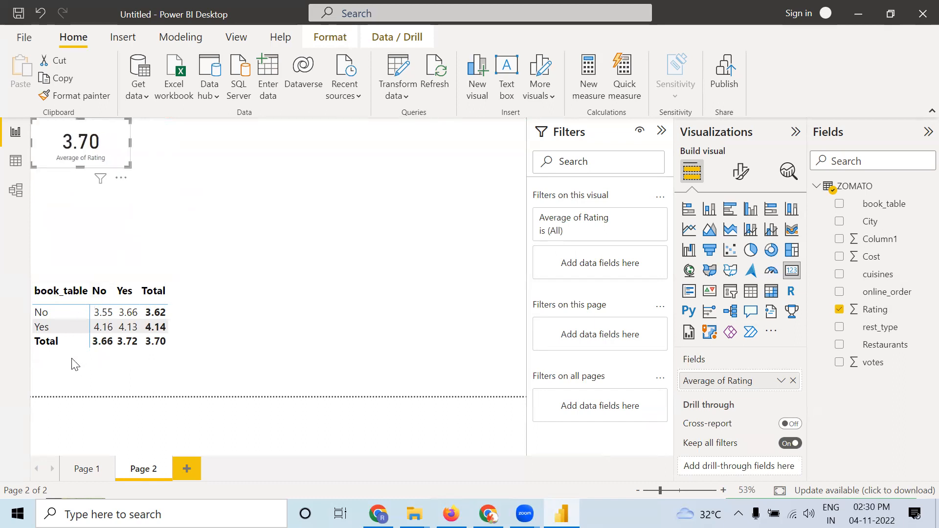
drag(81, 335, 91, 272)
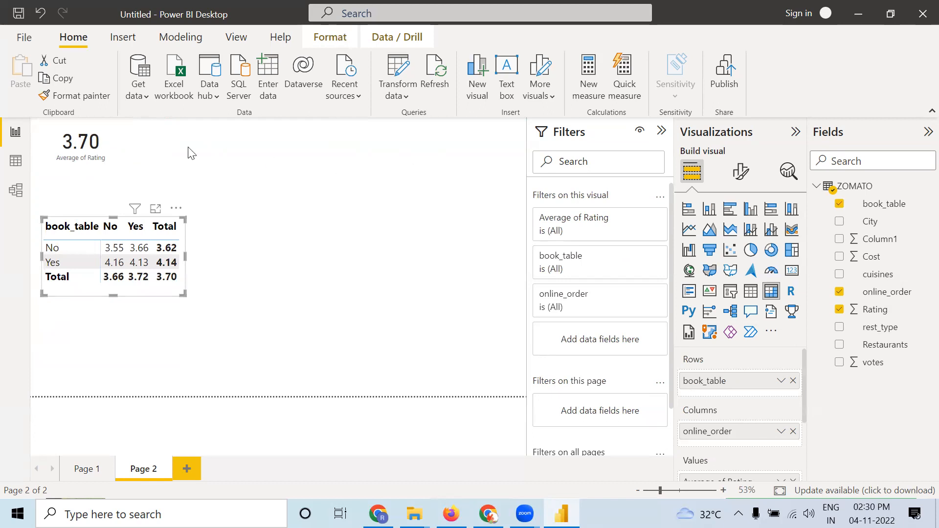
Step: Remove the average Rating card from the page
click(112, 160)
click(120, 178)
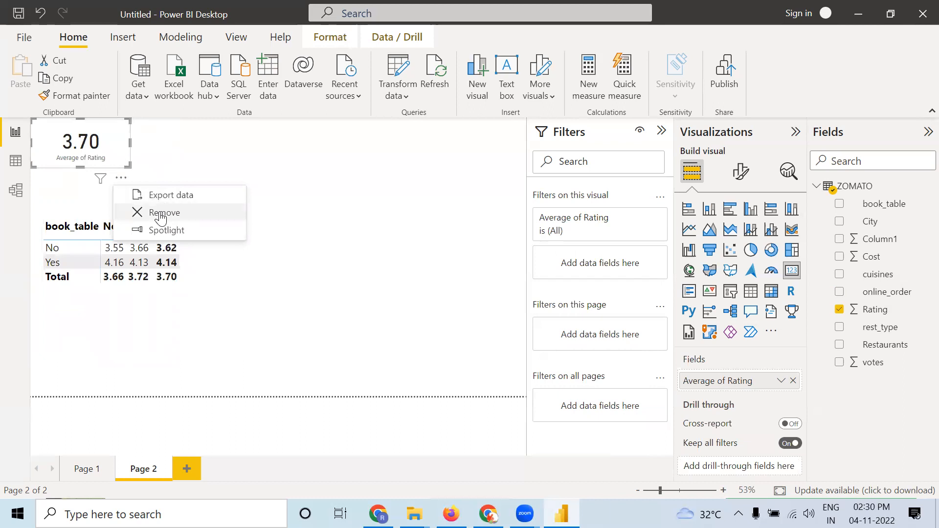
click(140, 211)
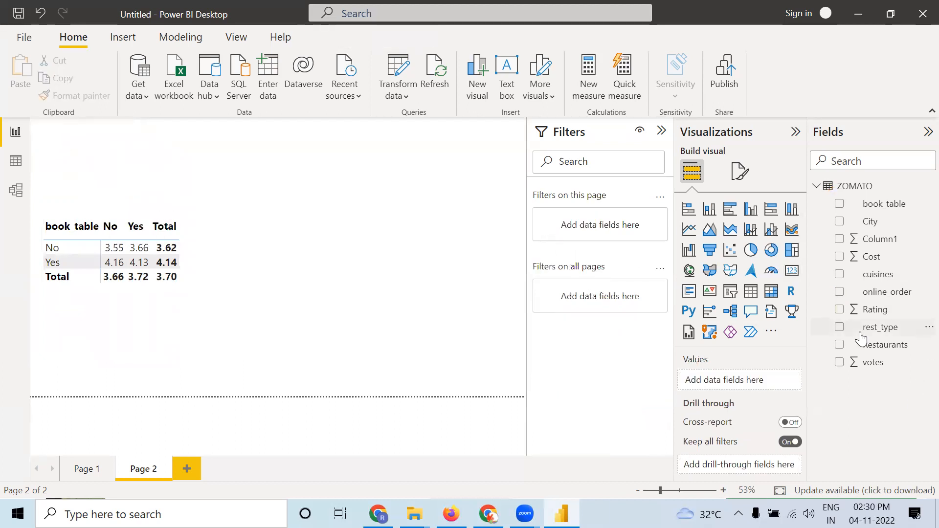
Step: Add a new card visual above the matrix with Rating summarized as Average, and shrink the card
click(794, 275)
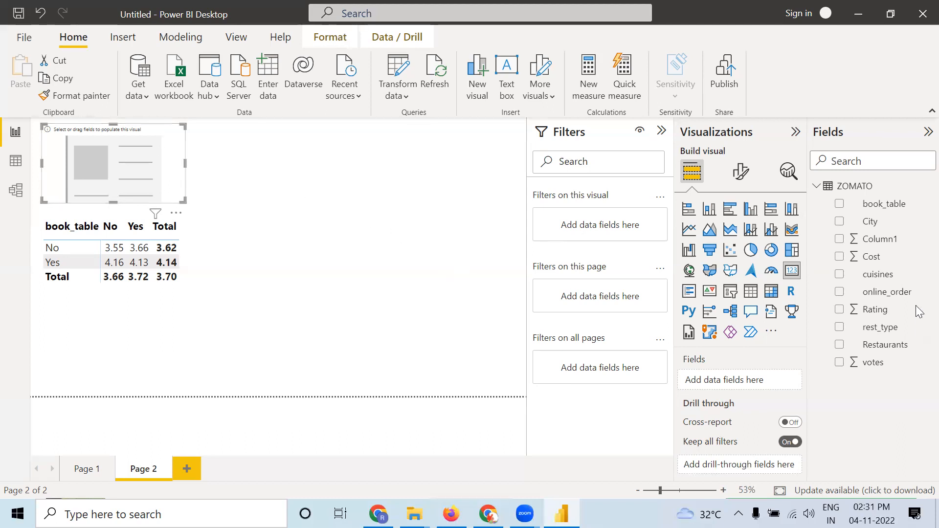
drag(871, 311, 732, 378)
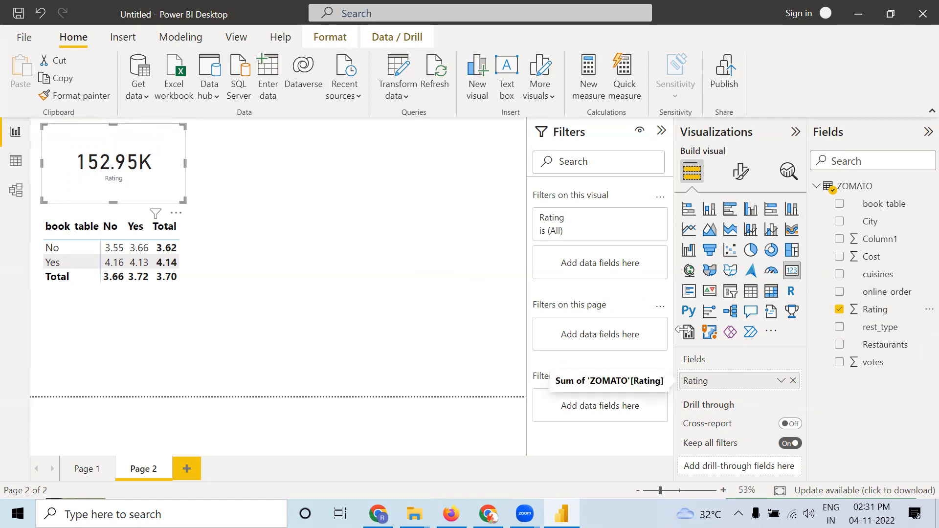
click(780, 381)
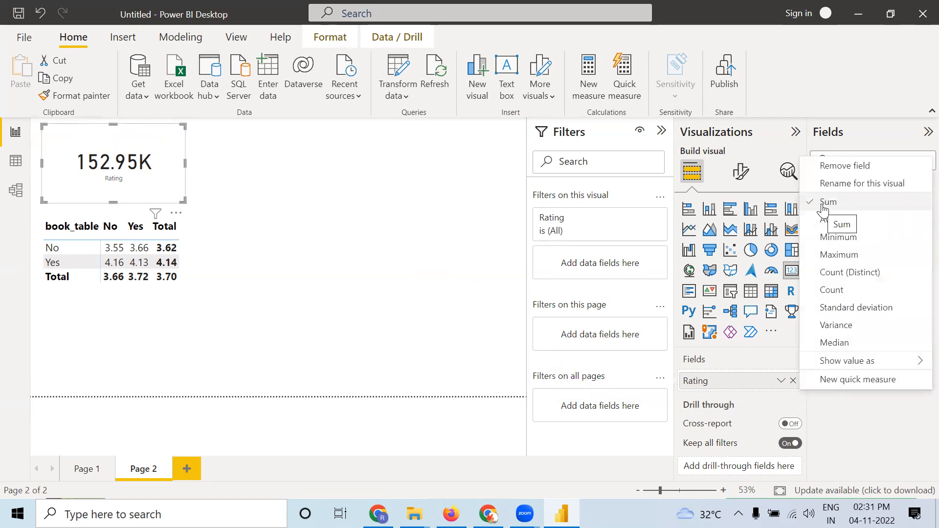
click(822, 220)
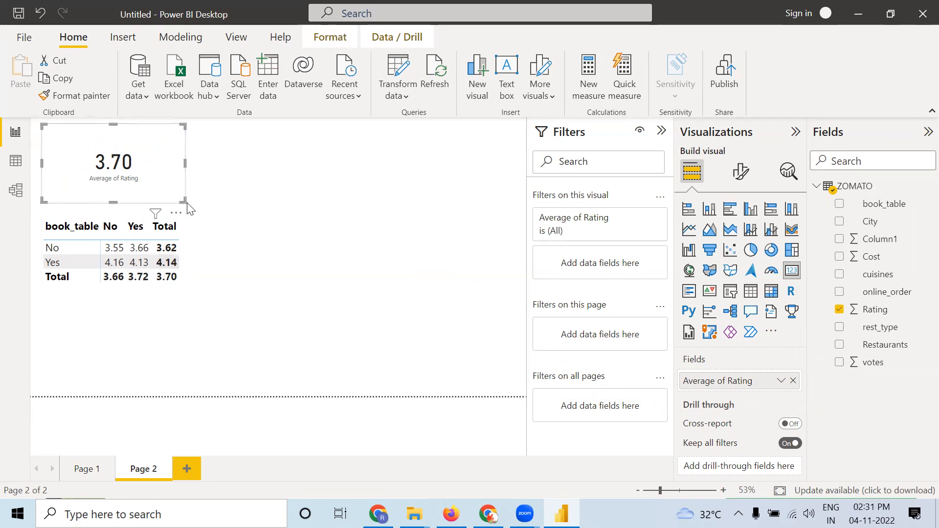
drag(182, 200, 167, 196)
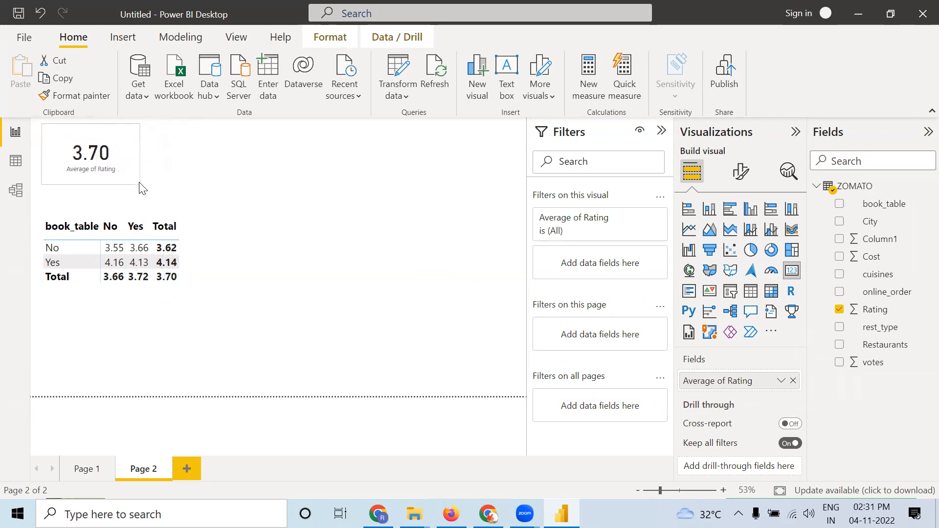
click(256, 203)
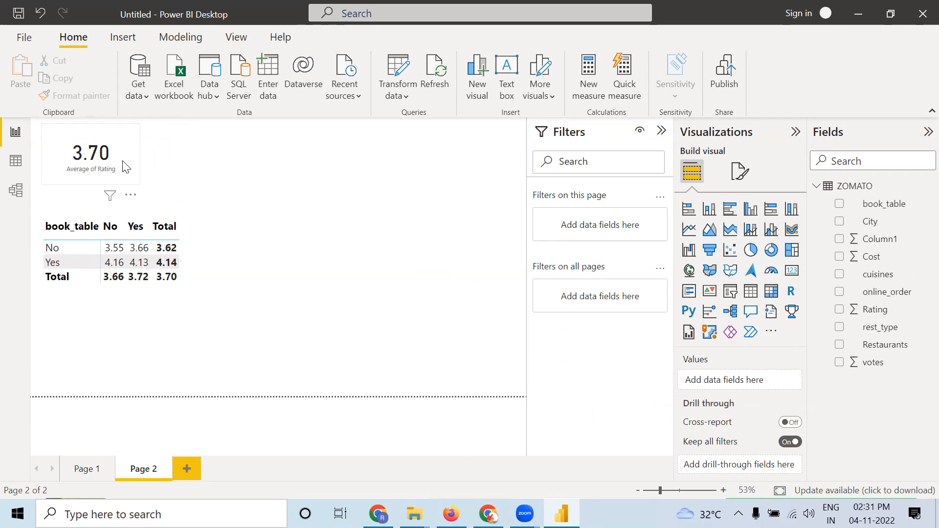
Step: Add a second card visual beside the rating card and fill it with the rest_type field
click(793, 271)
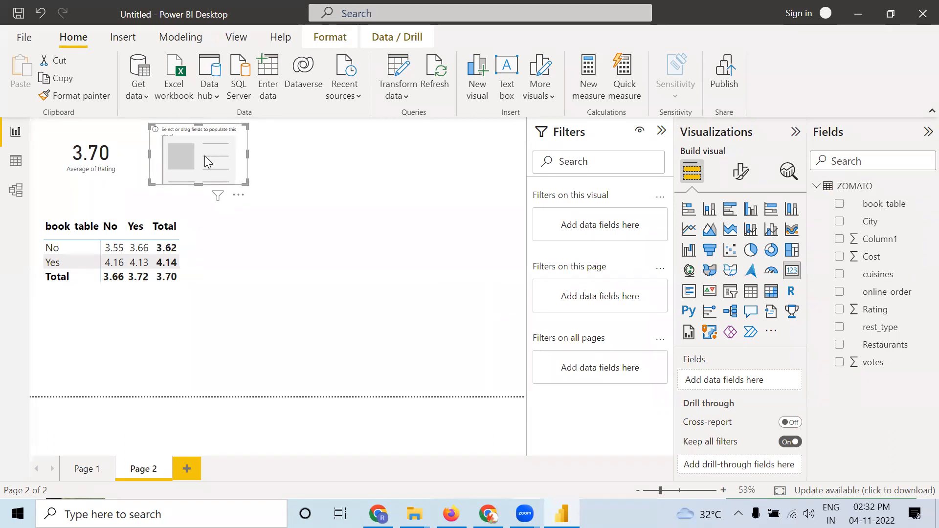
drag(887, 333, 761, 382)
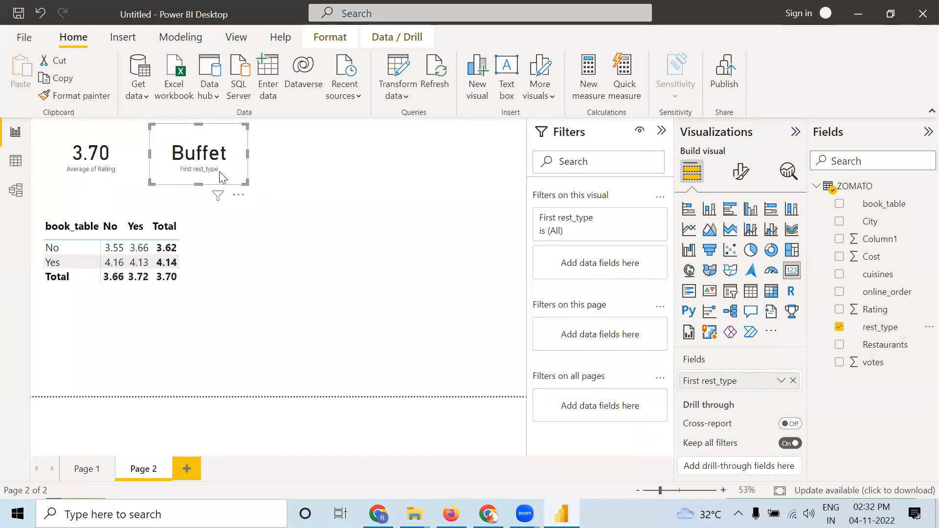
click(357, 319)
Step: Insert an empty donut chart, move it to the right of the matrix, and enlarge it
click(772, 250)
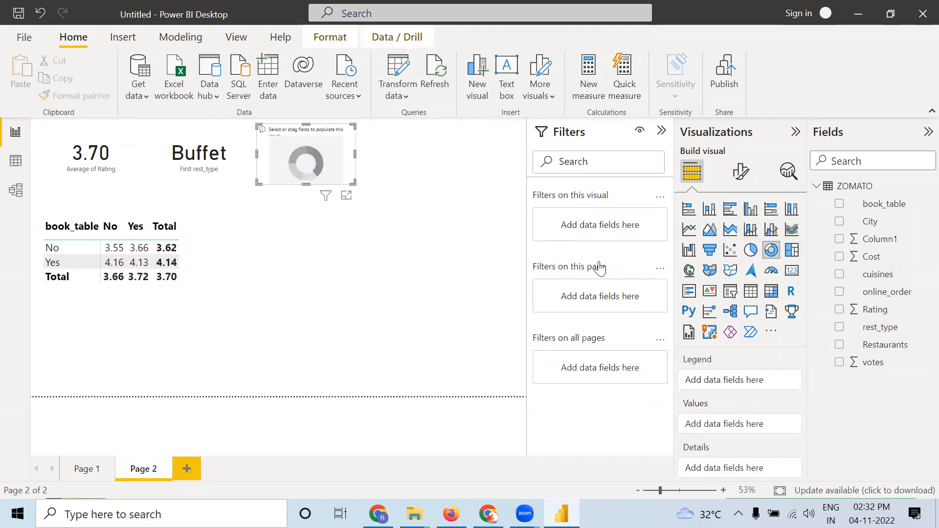
drag(330, 151, 315, 280)
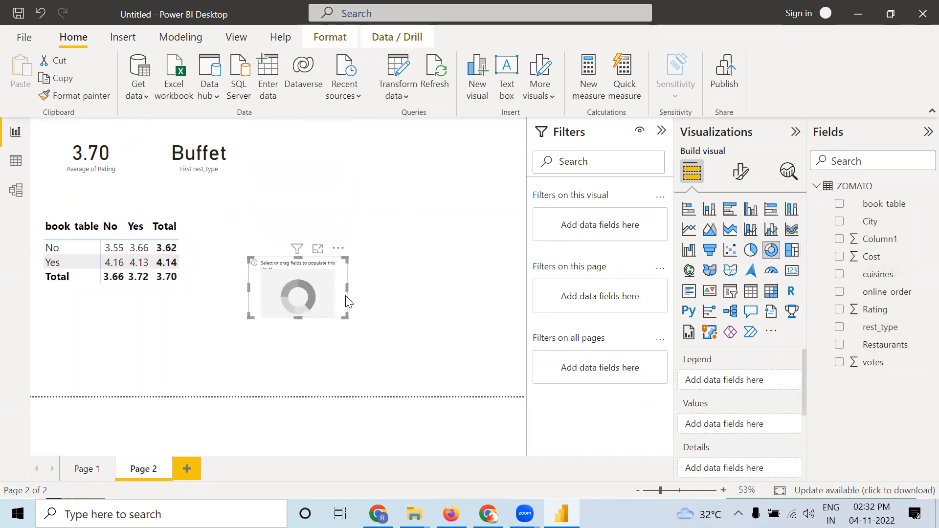
drag(348, 318, 358, 336)
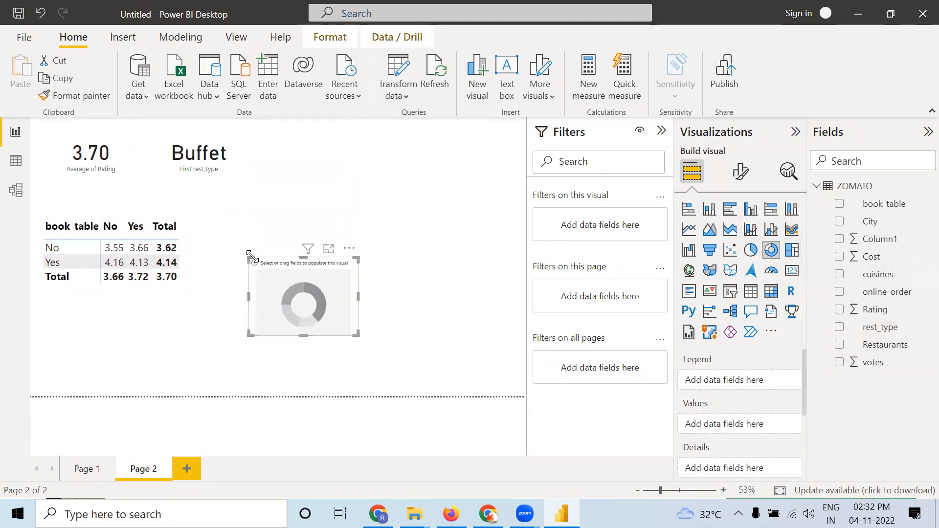
drag(250, 257, 232, 218)
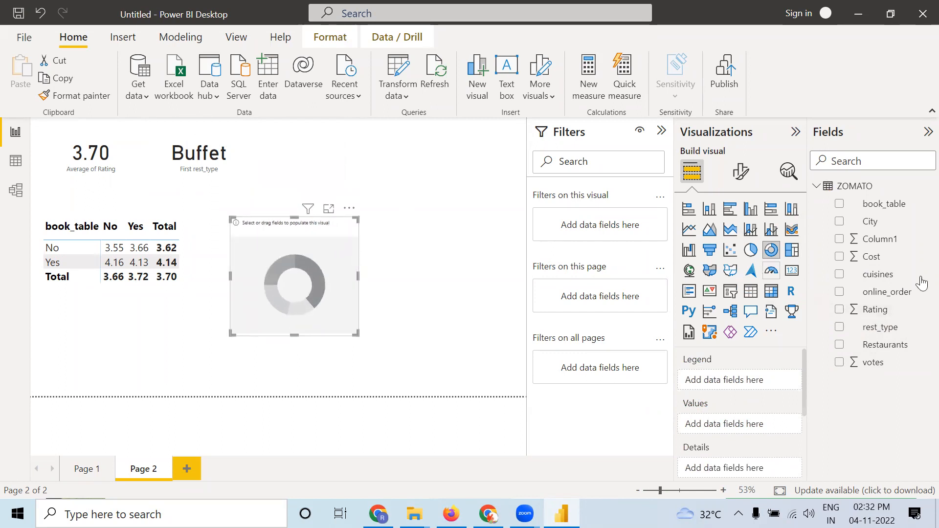
Step: Fill the donut chart with rest_type as the legend and Cost as the values
drag(879, 327, 707, 385)
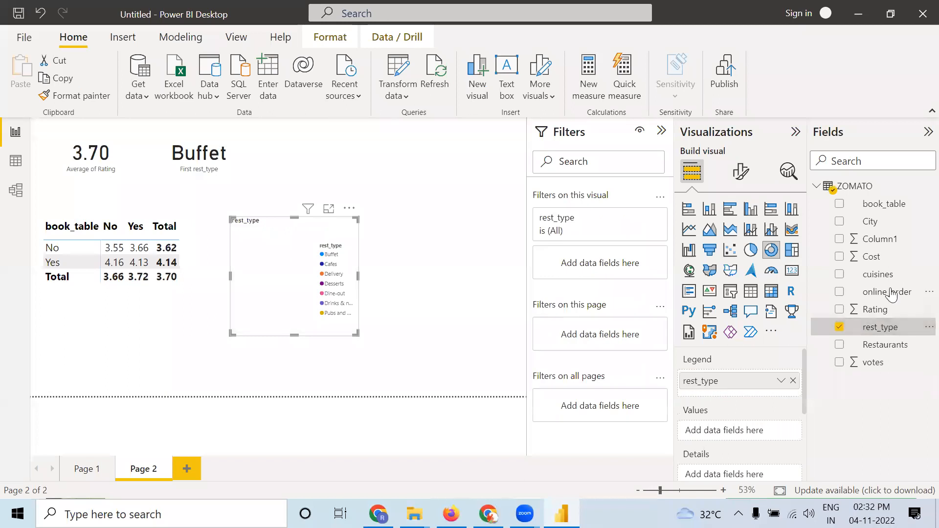
drag(878, 257, 752, 427)
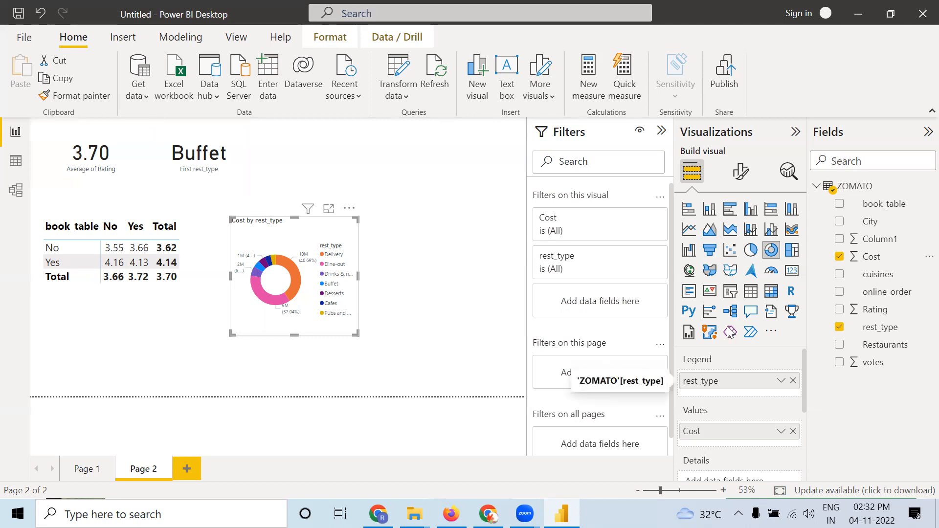
click(781, 381)
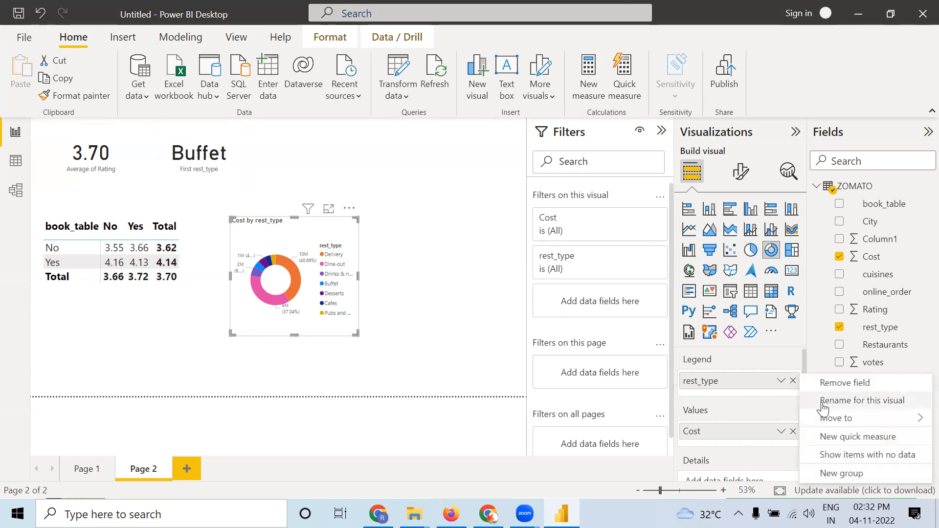
Step: Set the rest_type card to summarize by Count (Distinct) after trying Last
click(205, 179)
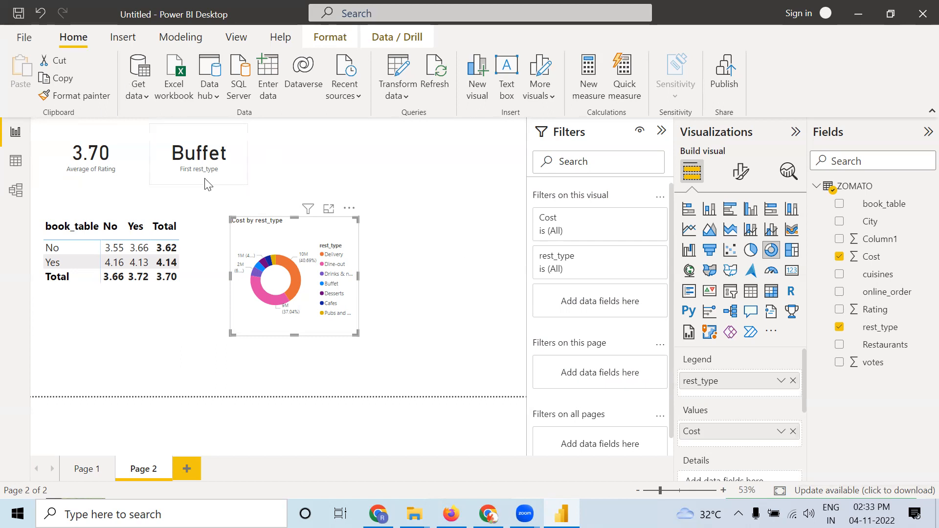
click(205, 179)
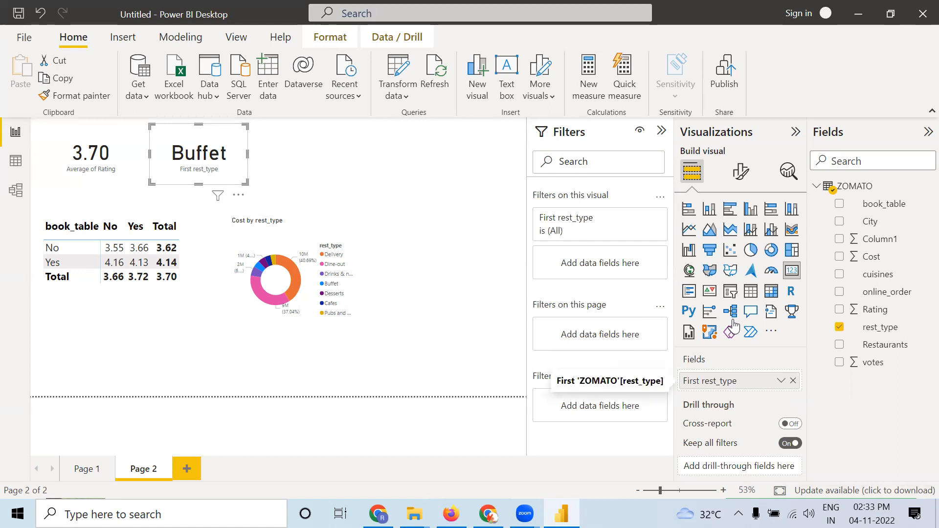
click(781, 381)
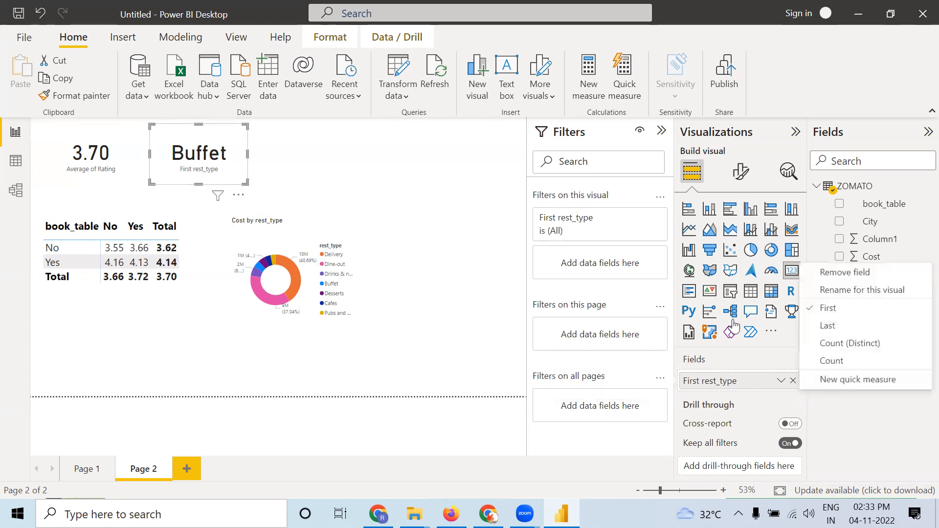
click(827, 326)
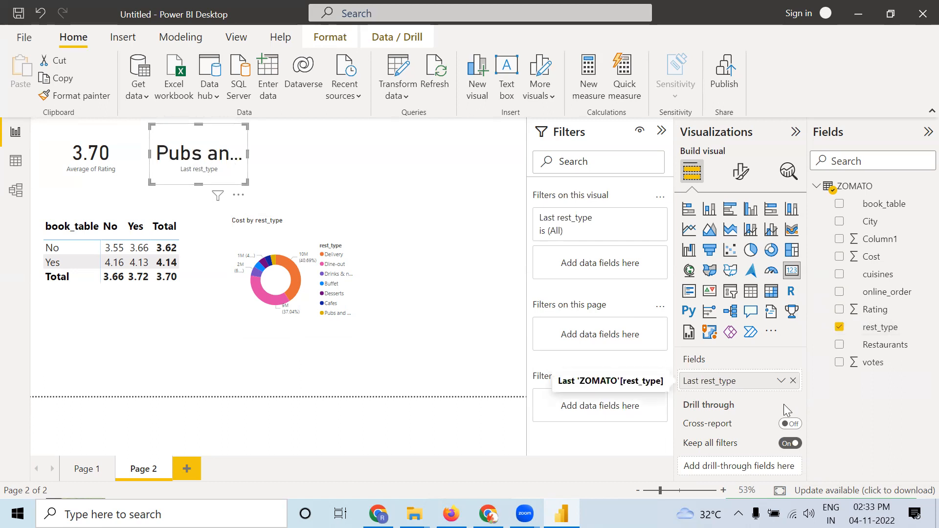
click(781, 381)
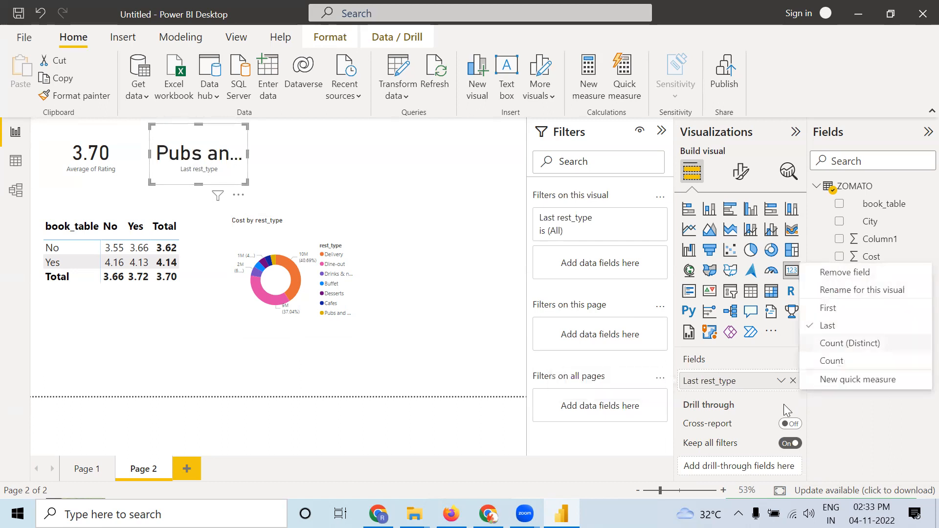
click(850, 343)
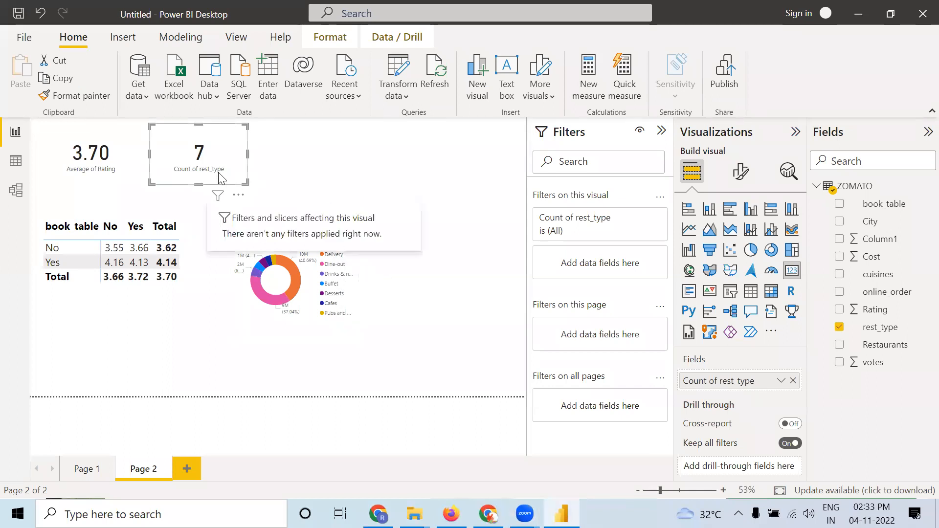
click(281, 186)
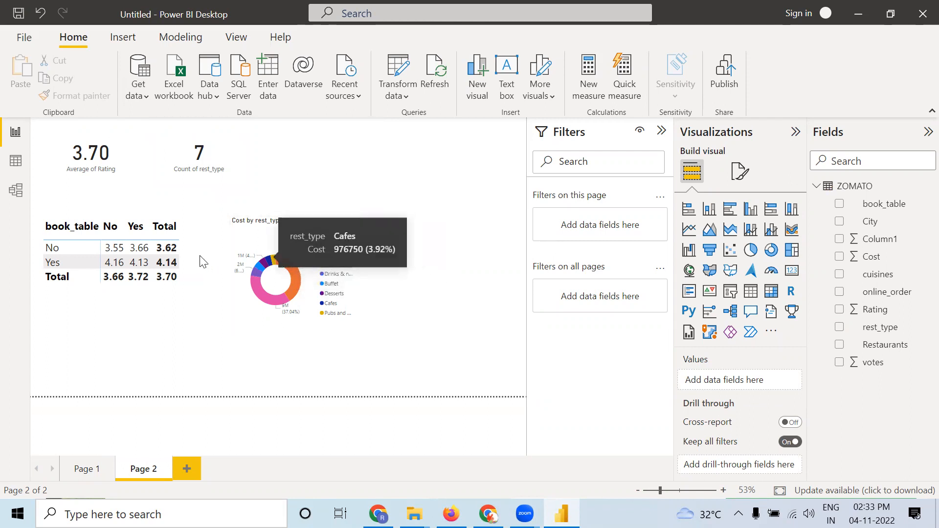
Step: Cross-filter the page by the donut's Delivery slice, and clear the selection again
mouse_move(295, 269)
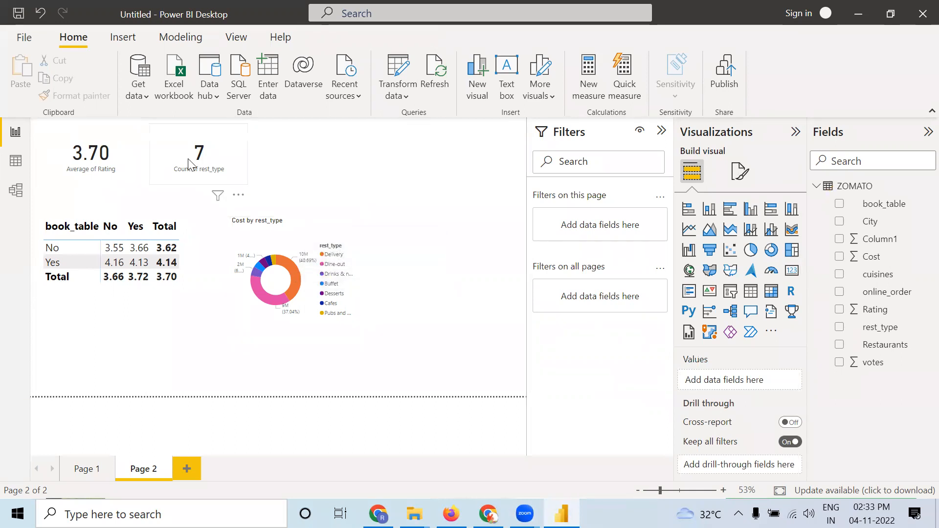
click(296, 286)
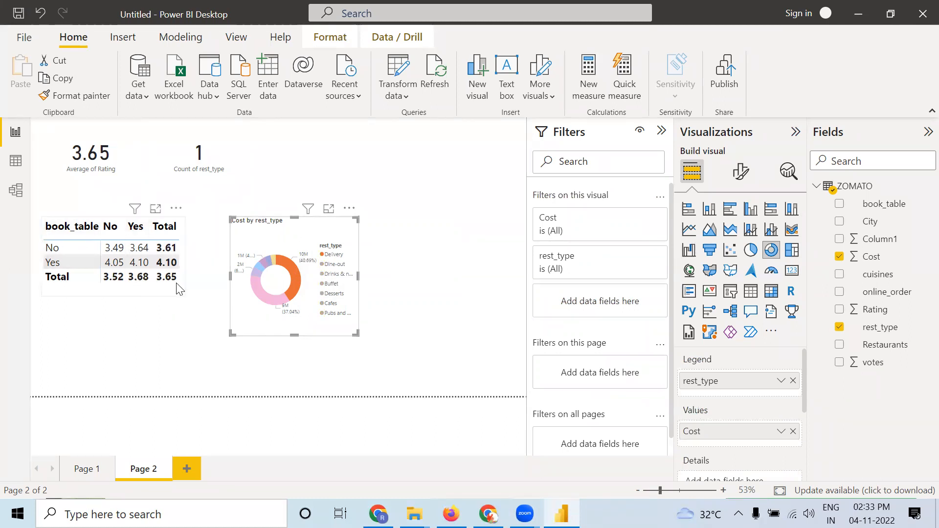
click(245, 328)
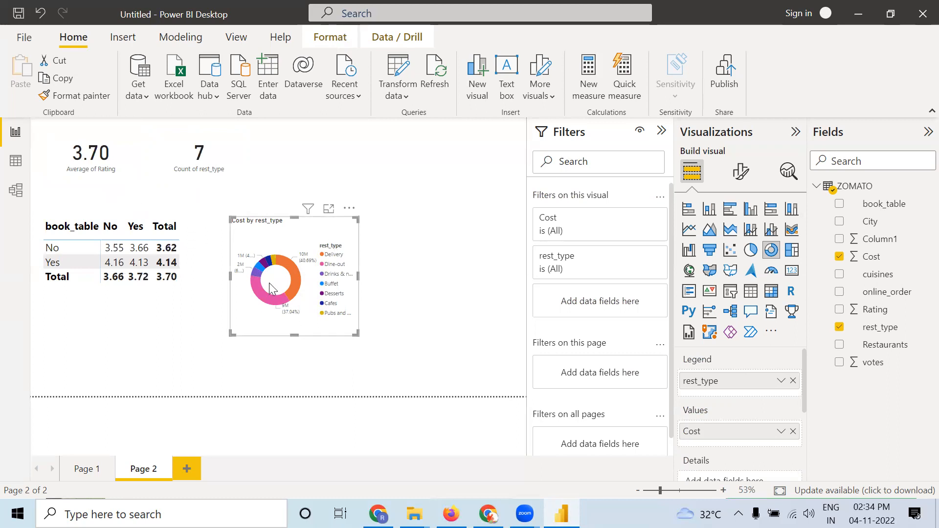
click(160, 353)
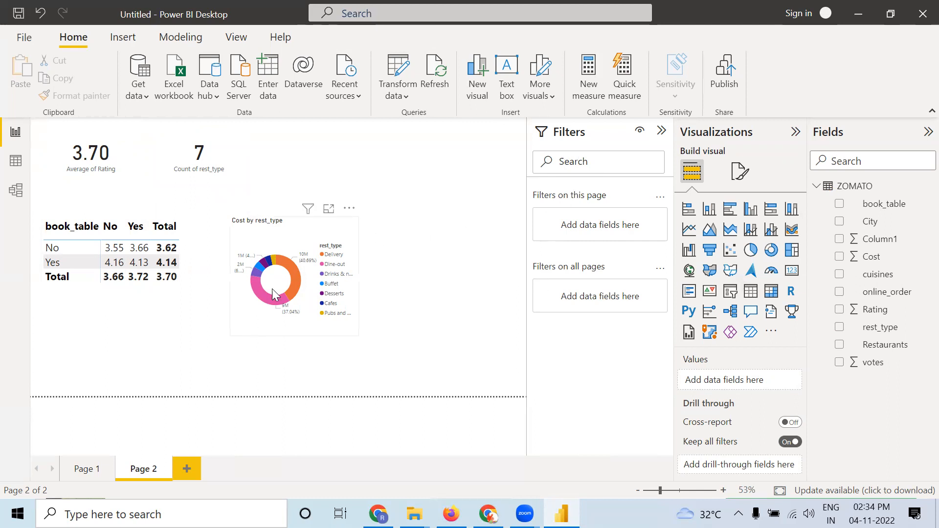
Step: Enlarge the Cost by rest_type donut chart down to just above the page's lower edge
click(346, 332)
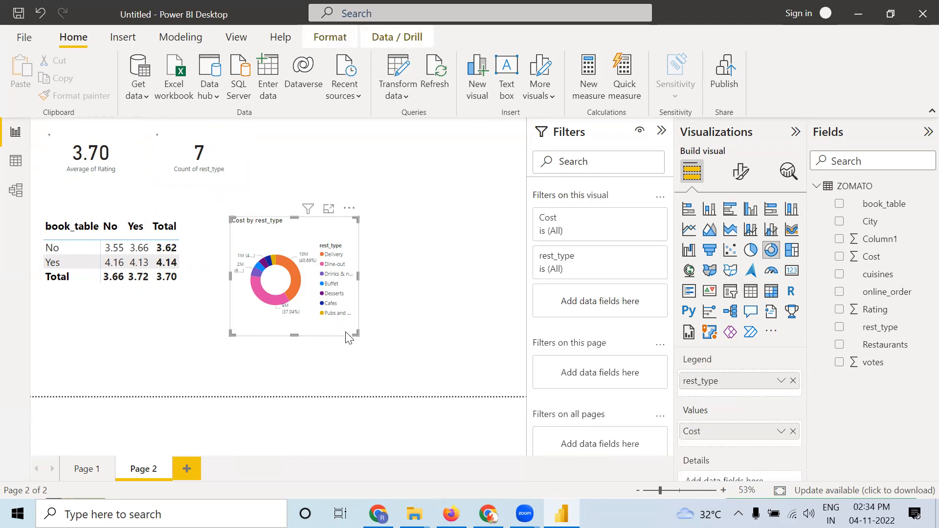
mouse_move(355, 333)
mouse_down()
mouse_move(405, 368)
mouse_move(443, 377)
mouse_up()
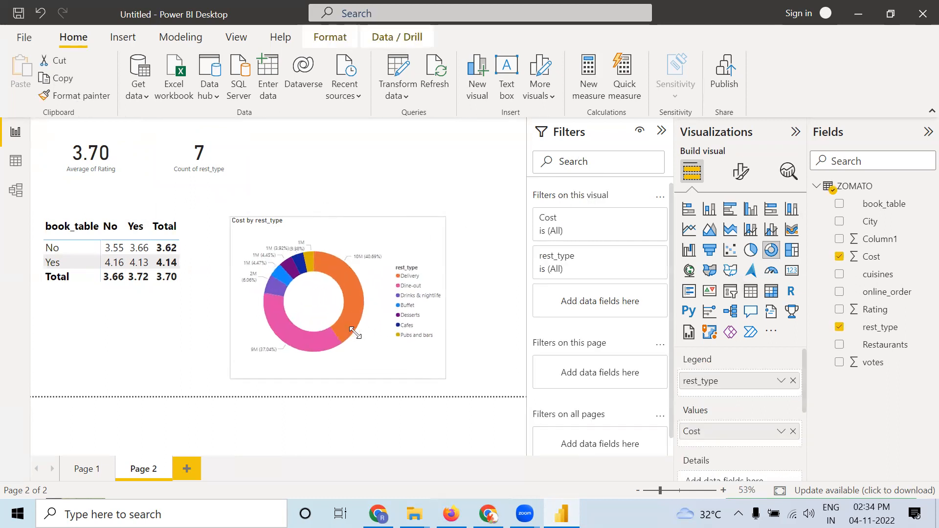
click(493, 253)
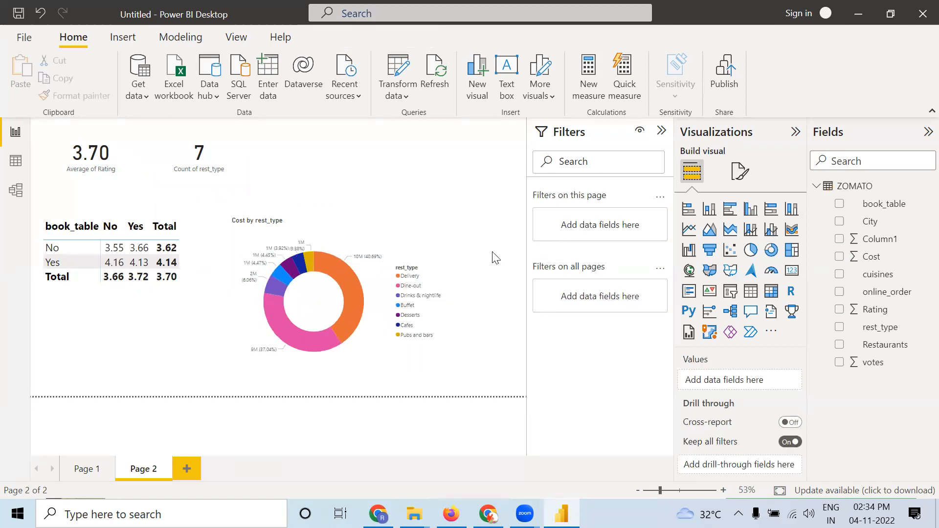
Step: Add a small card visual beside the rest_type count card and fill it with the Cost field
click(791, 272)
drag(444, 183, 372, 188)
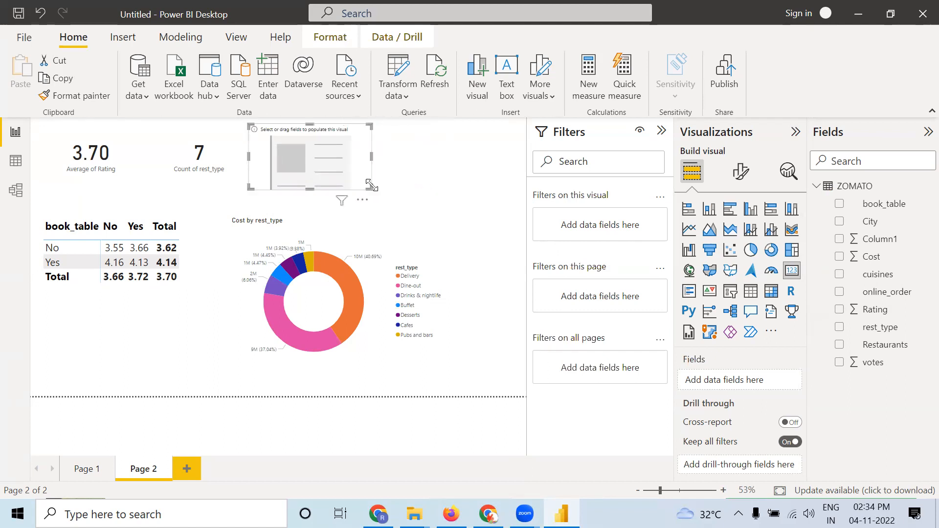
drag(873, 258, 744, 382)
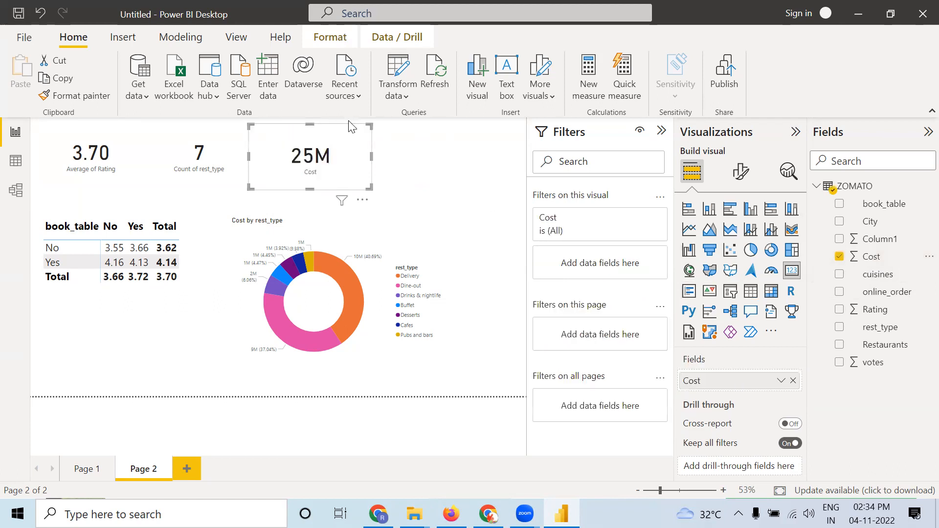
click(441, 218)
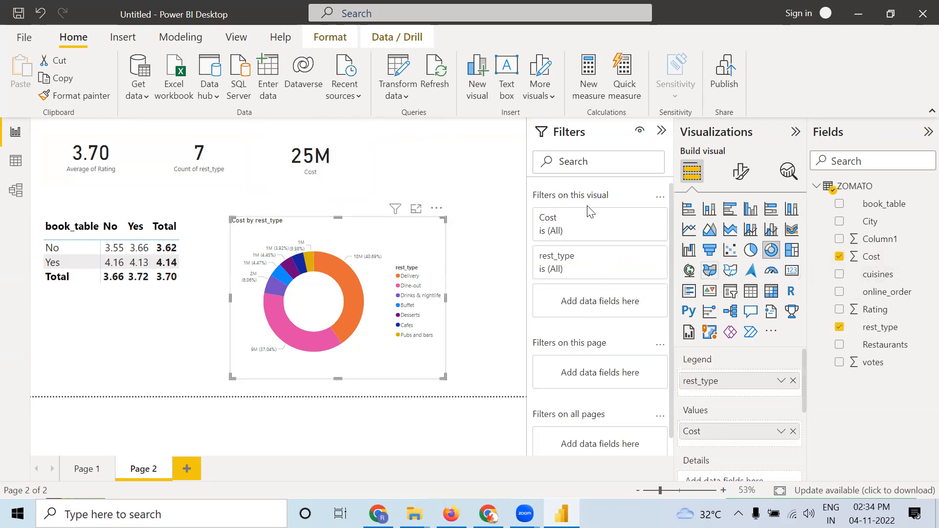
click(511, 226)
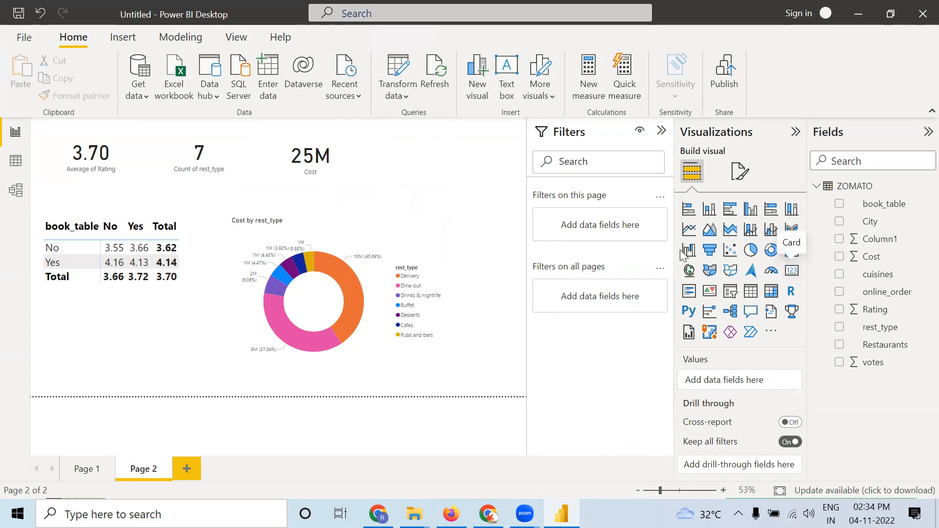
Step: Add another card visual beside the Cost card and fill it with the votes field
click(793, 271)
drag(444, 185, 470, 198)
drag(915, 354, 738, 382)
click(497, 258)
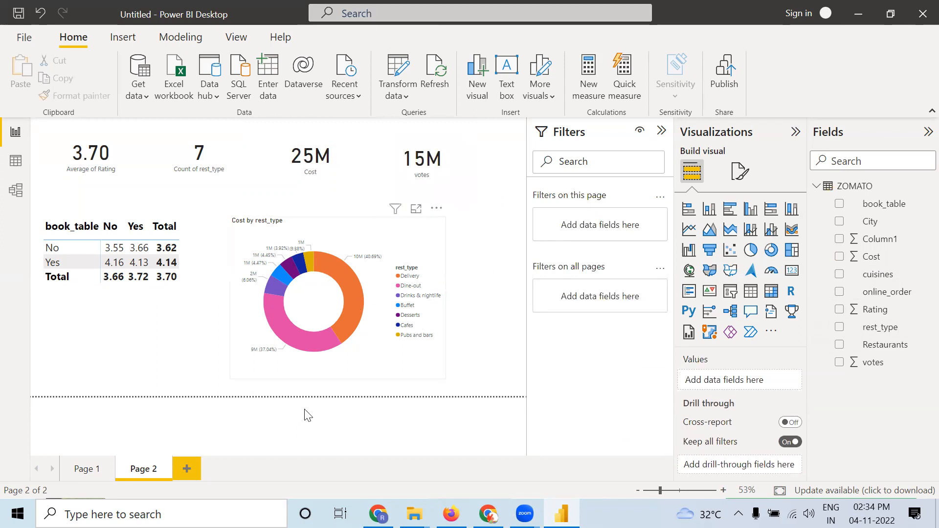
Step: Add book_table as a visual-level filter on the Cost by rest_type donut chart
click(294, 299)
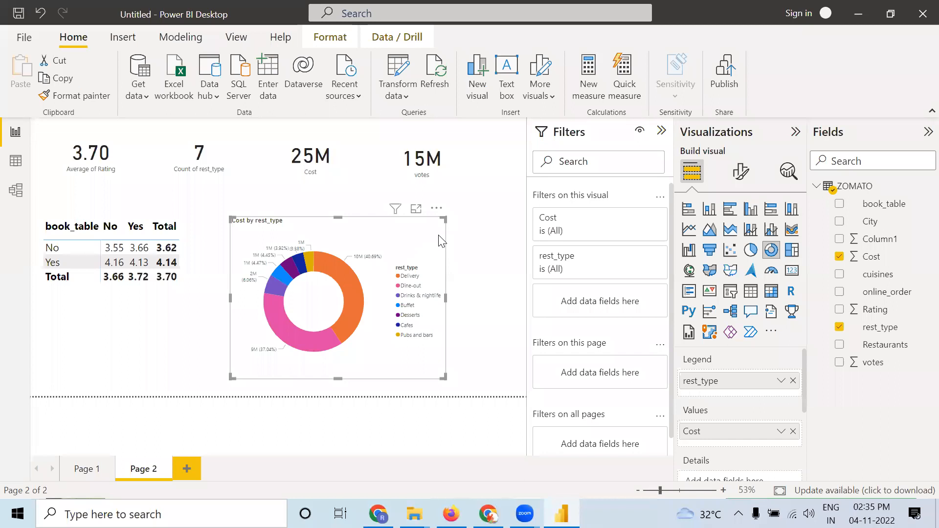
click(490, 253)
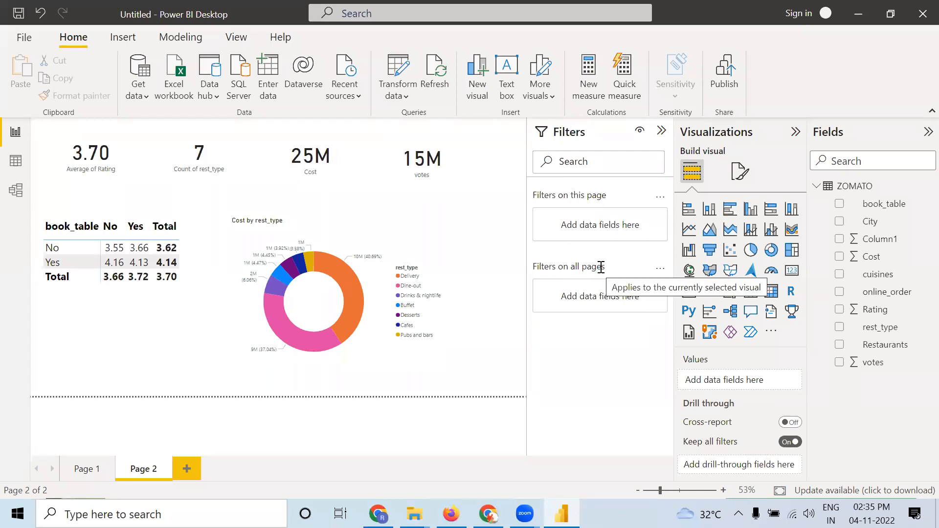
click(451, 326)
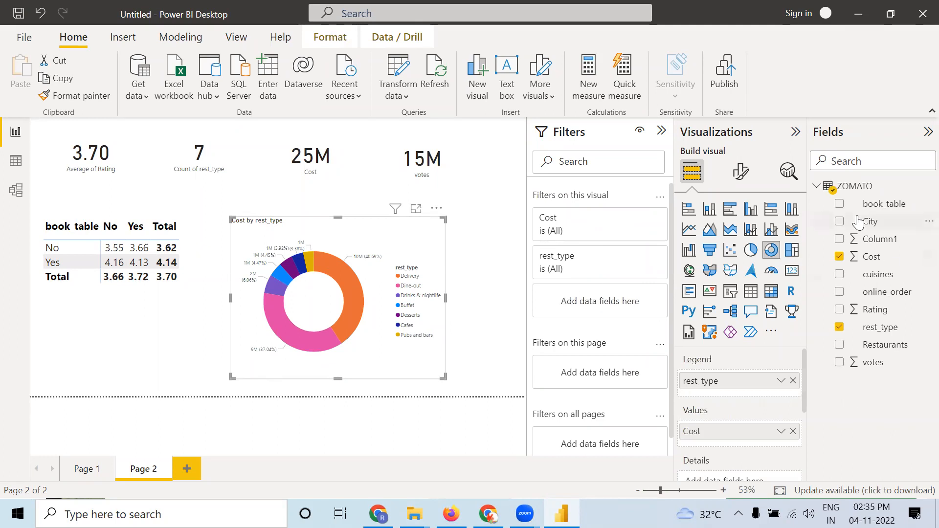
drag(888, 214, 614, 308)
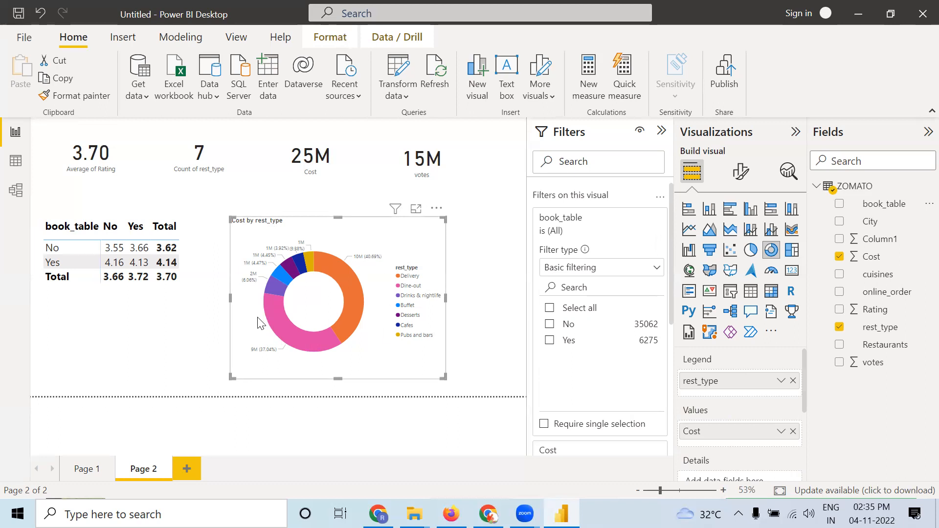
Step: Try the No and Yes values of the donut chart's book_table filter, and clear both selections
click(549, 325)
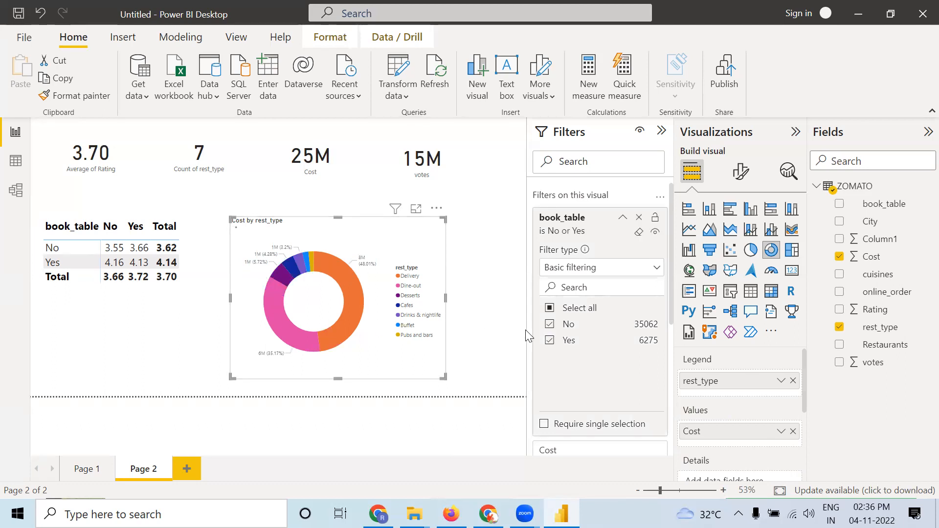
click(549, 324)
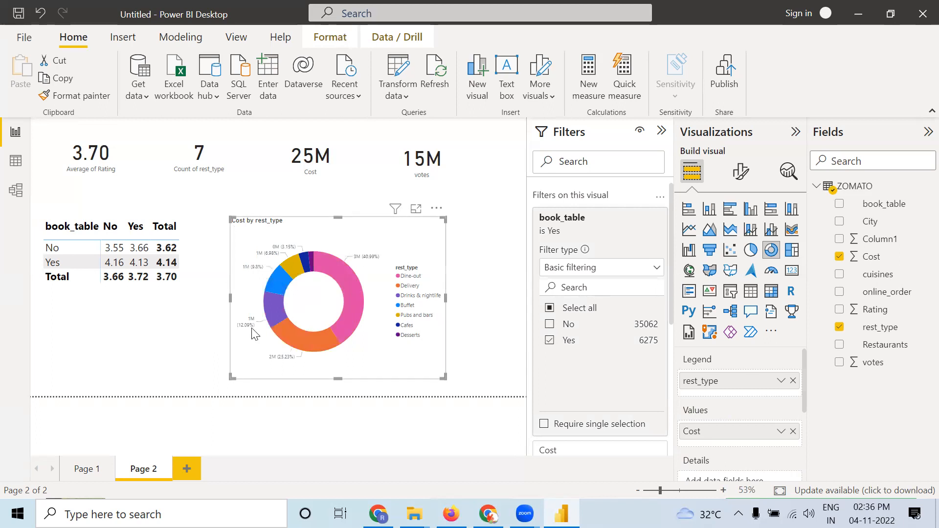
click(550, 340)
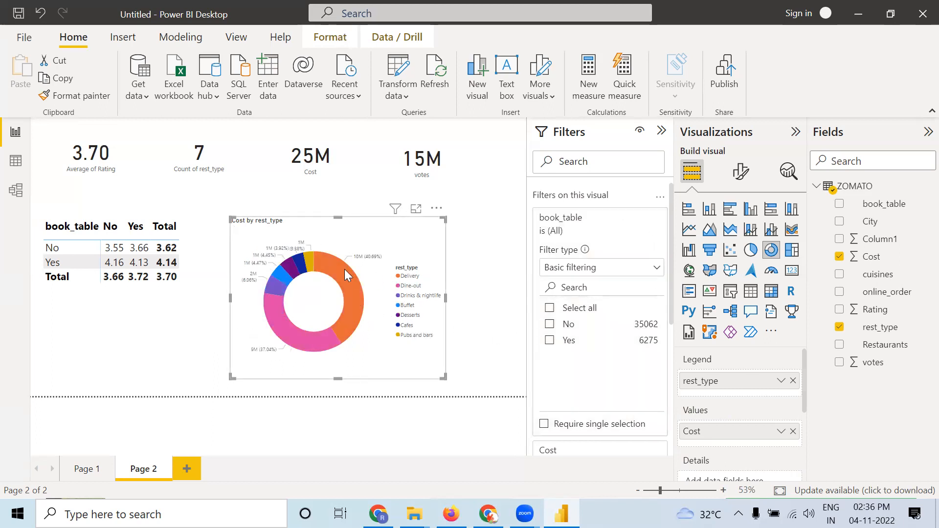
mouse_move(349, 295)
click(550, 340)
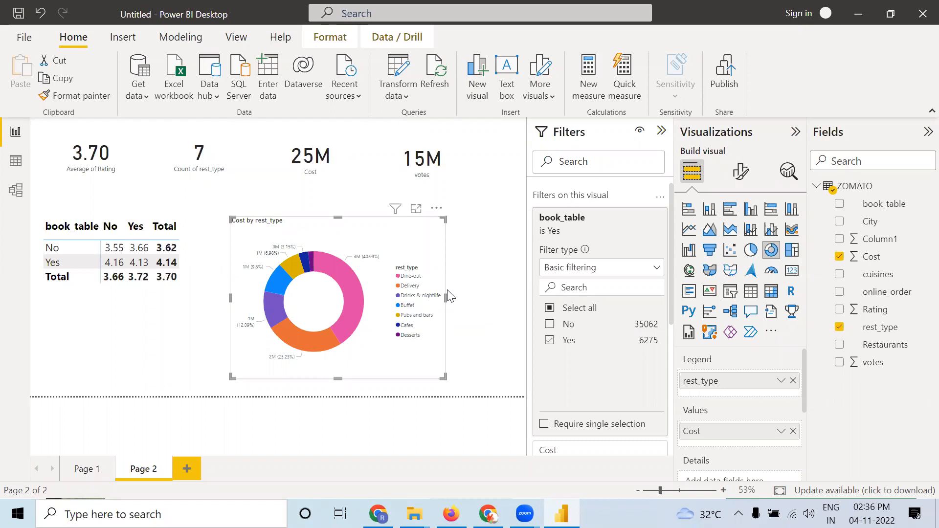
click(482, 306)
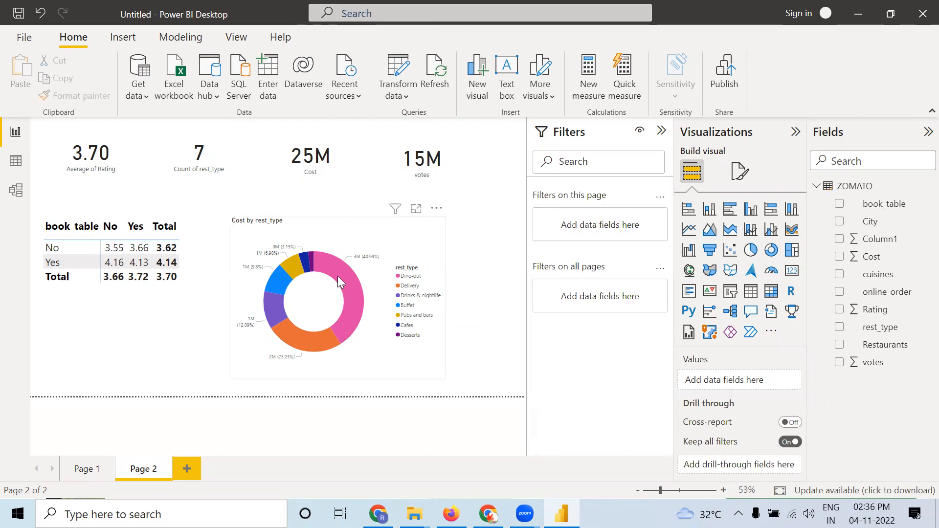
click(390, 256)
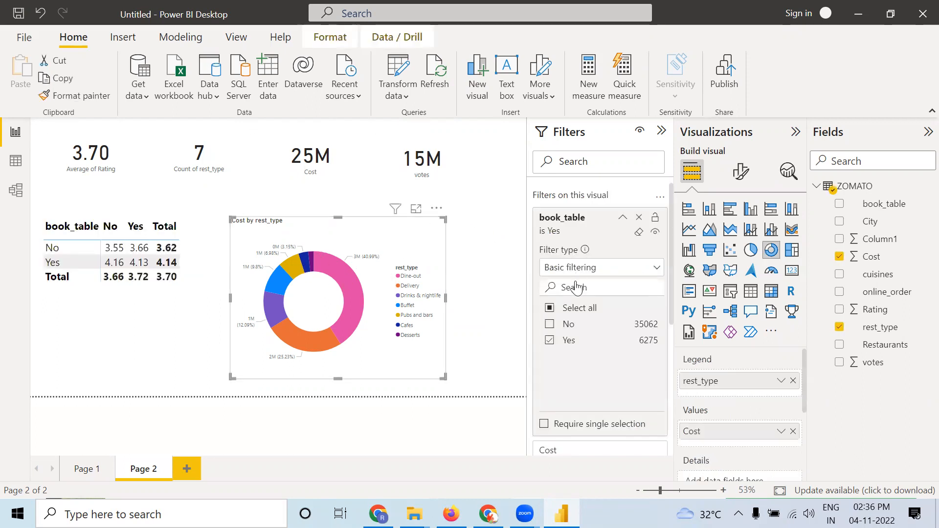
click(550, 340)
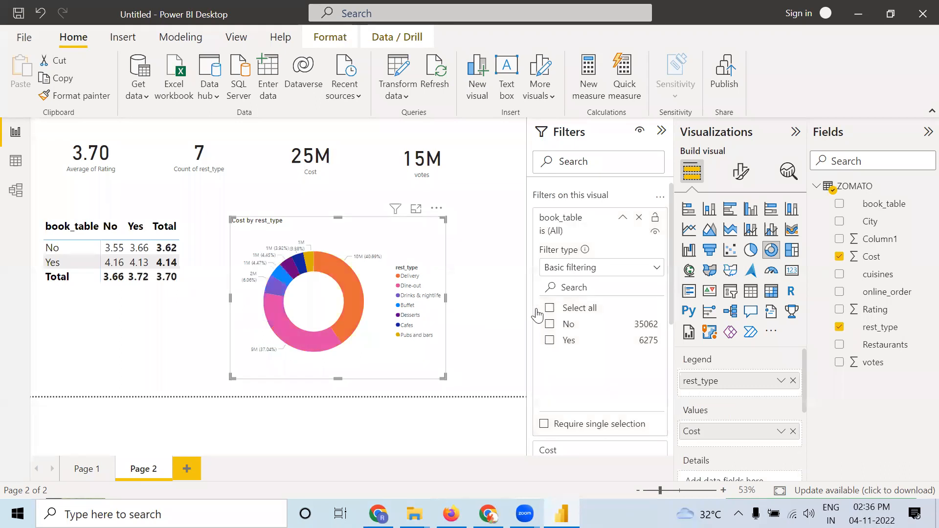
Step: Add online_order as a page-level filter with no visual selected
click(494, 304)
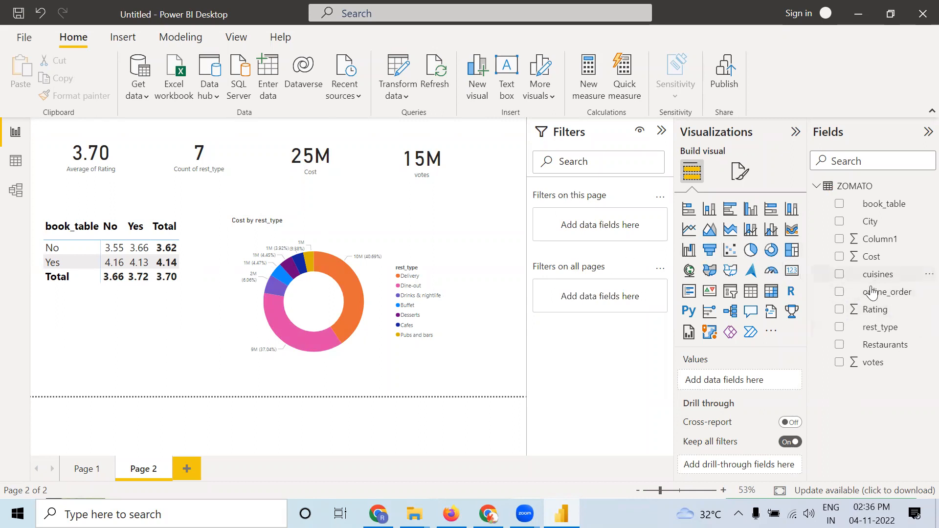
drag(882, 291, 608, 228)
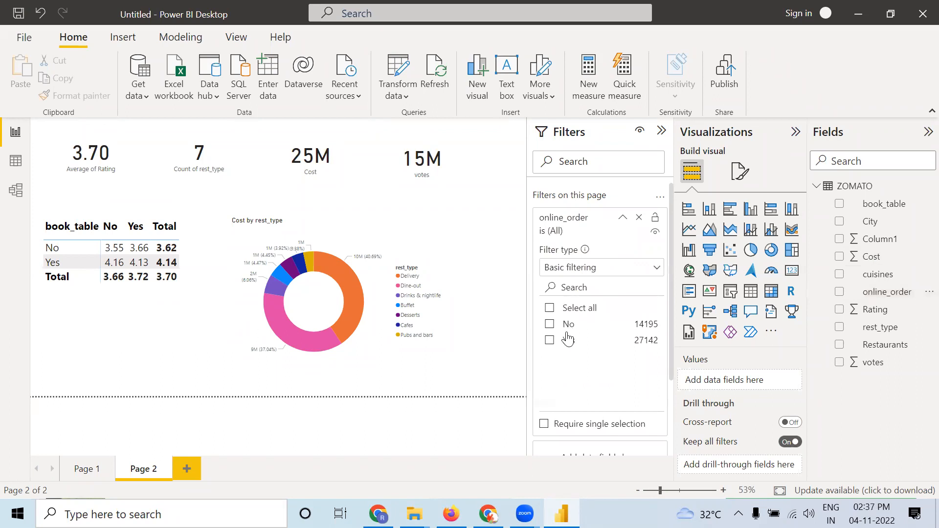
Step: Try the No and Yes values of the page-level online_order filter, clear both, and view the all-pages filter section
click(550, 325)
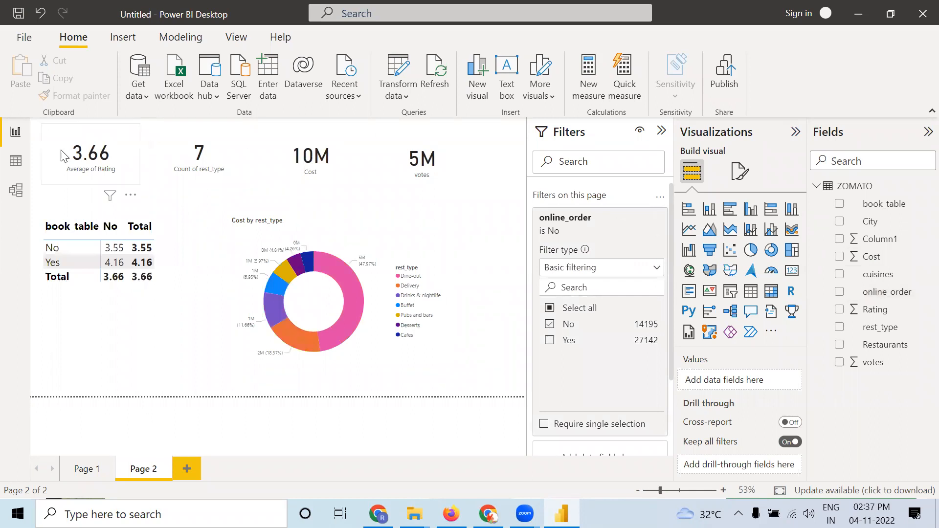
click(550, 324)
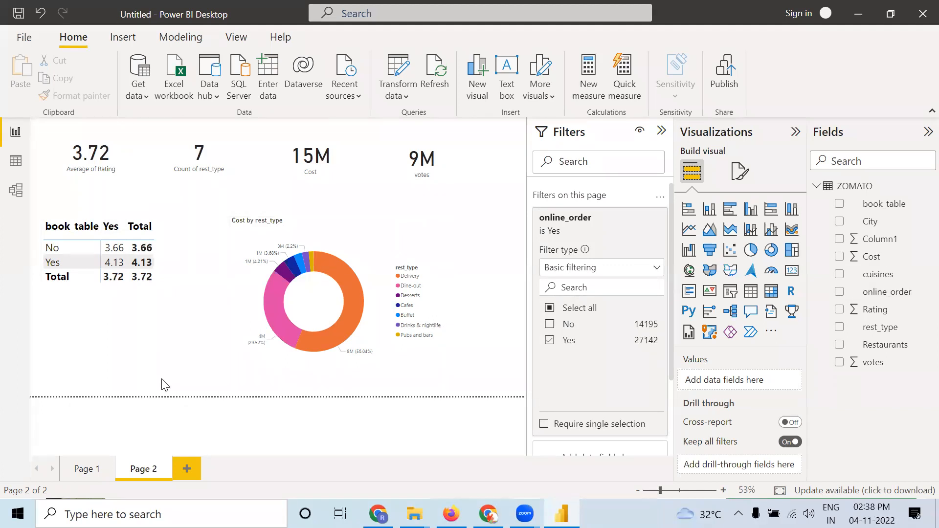
click(550, 340)
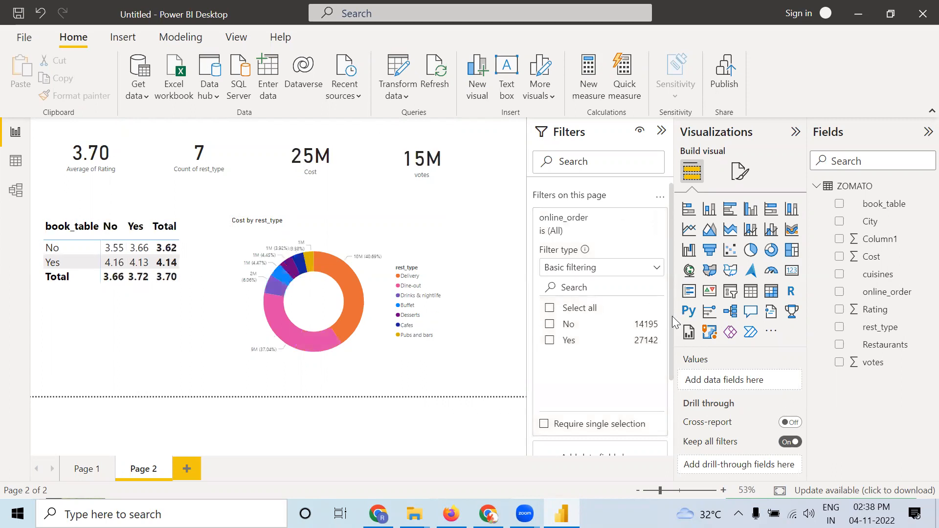
scroll(673, 317, down, 3)
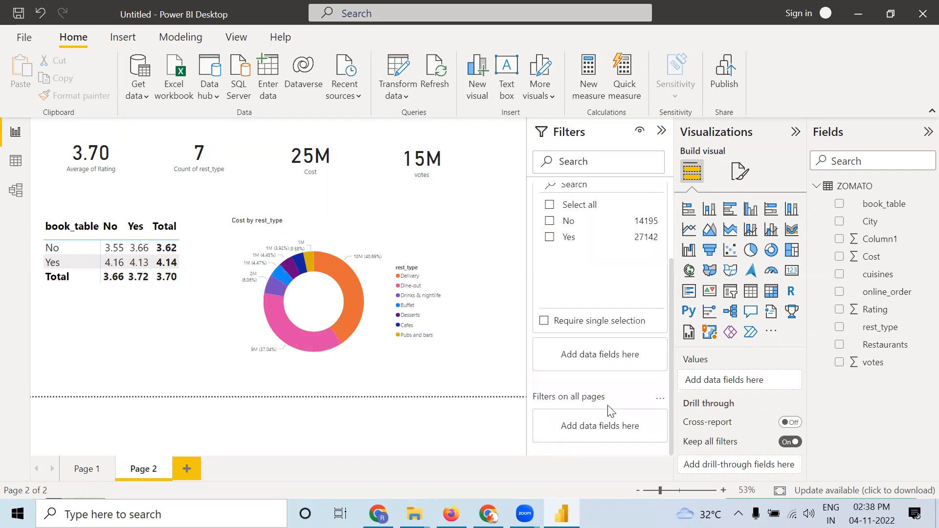
drag(673, 317, 669, 242)
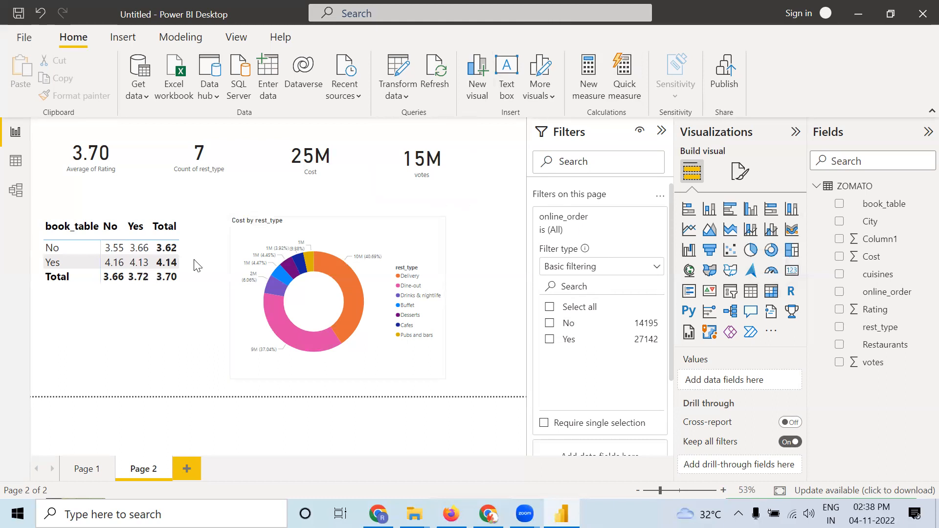
Step: Add a slicer below the rating matrix and fill it with the online_order field
click(734, 295)
click(730, 293)
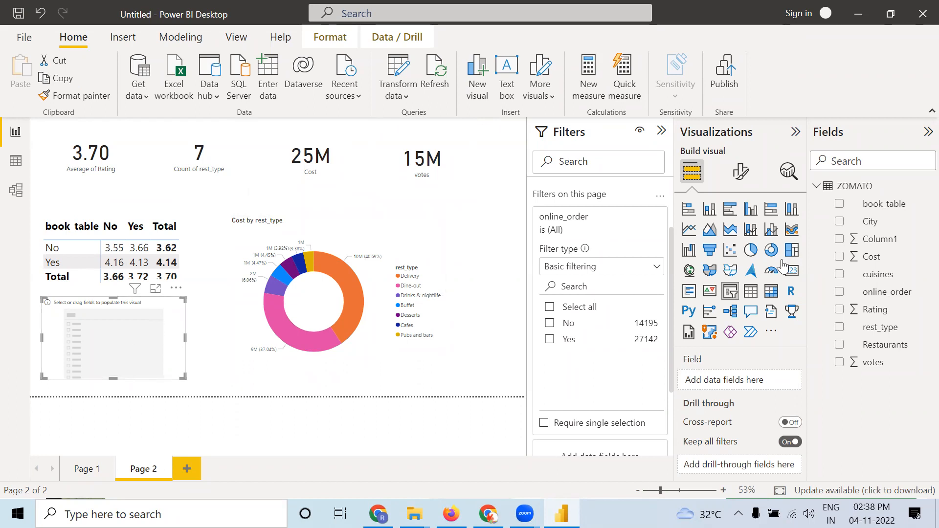
click(908, 297)
drag(908, 297, 774, 383)
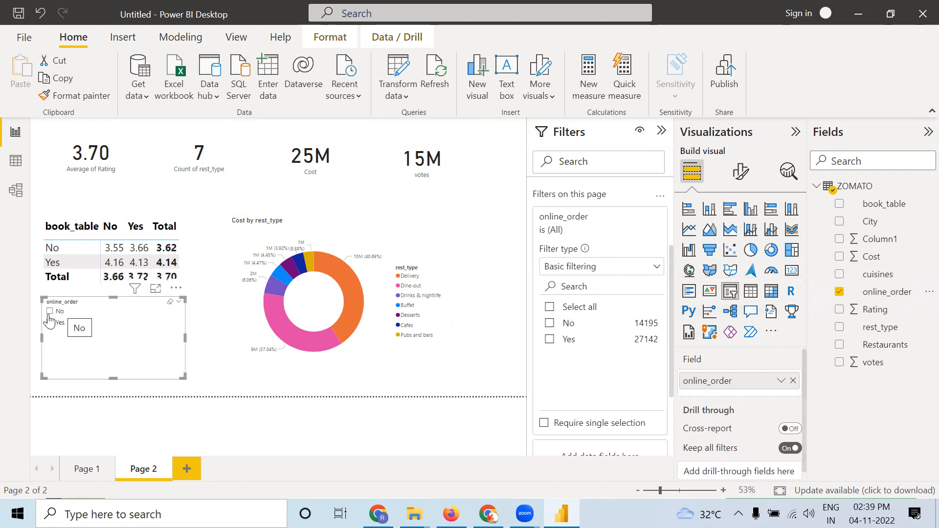
Step: Try No and Yes in the page-level online_order filter to test its effect on the slicer, and clear the selection
click(550, 324)
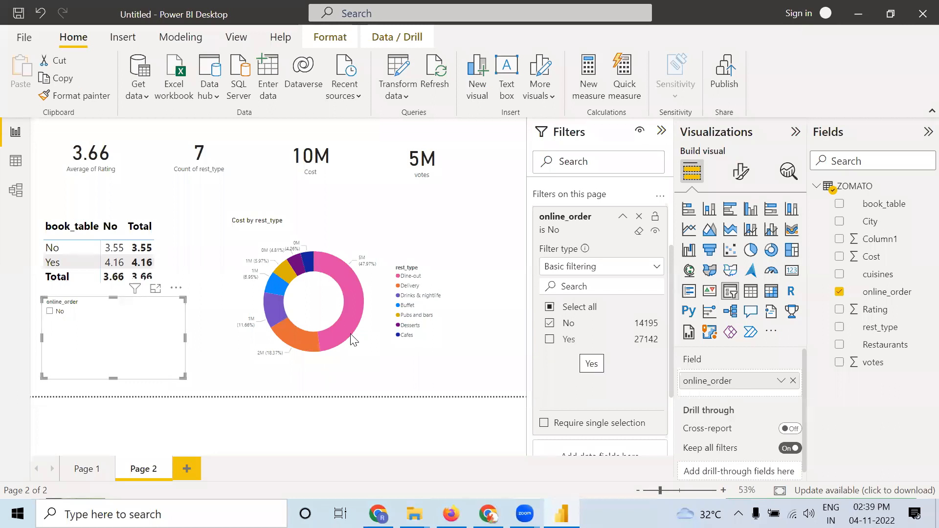
click(550, 339)
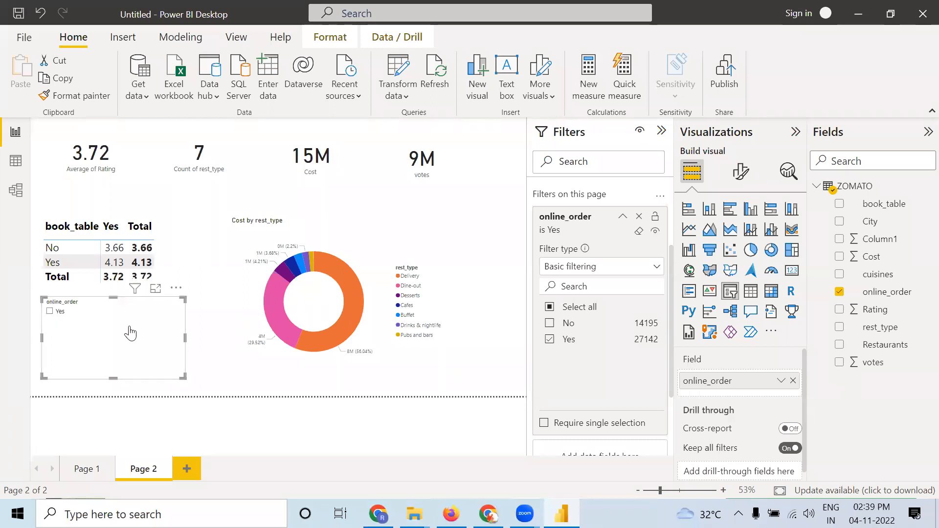
click(550, 339)
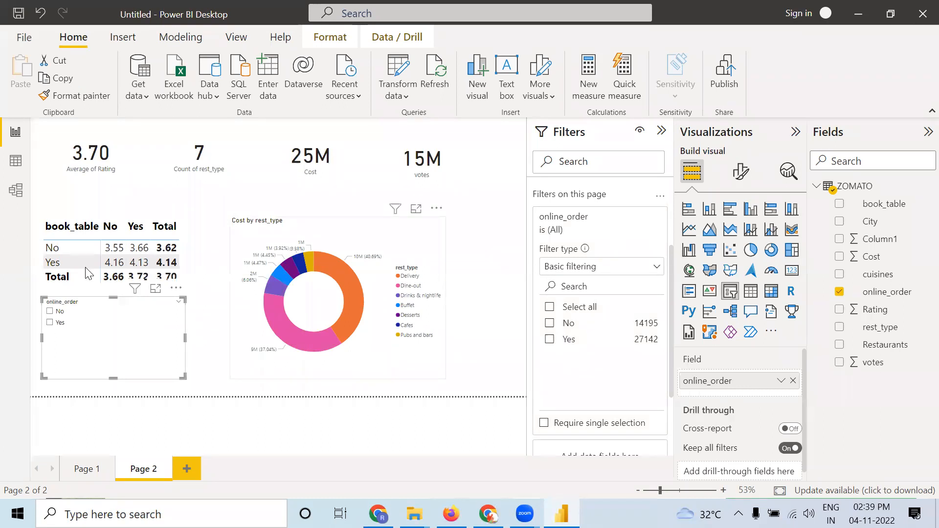
Step: Try No in the online_order slicer together with Yes in the page-level filter, and clear both selections
click(49, 313)
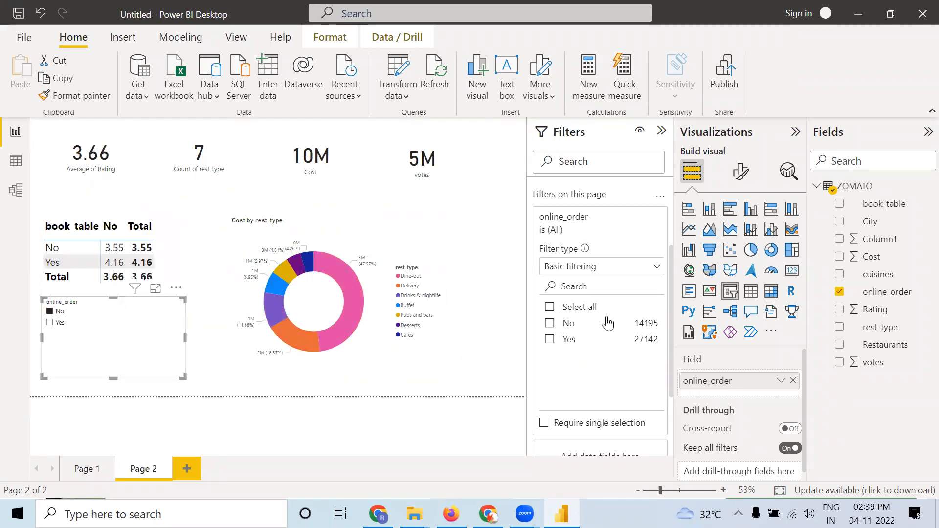
click(569, 337)
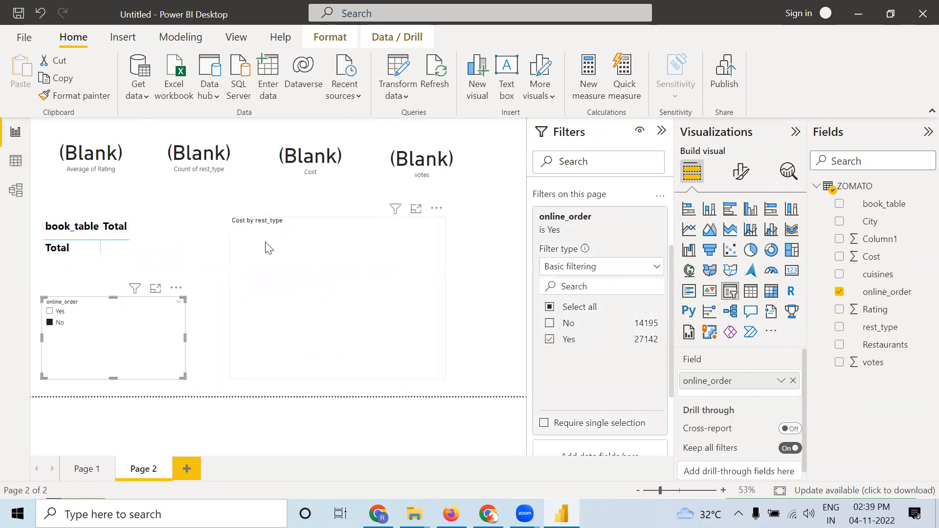
click(479, 273)
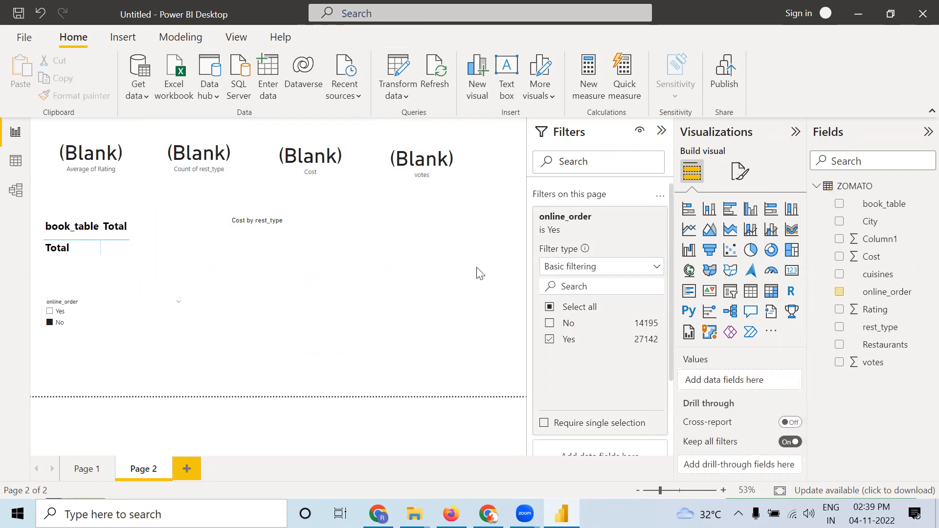
click(52, 325)
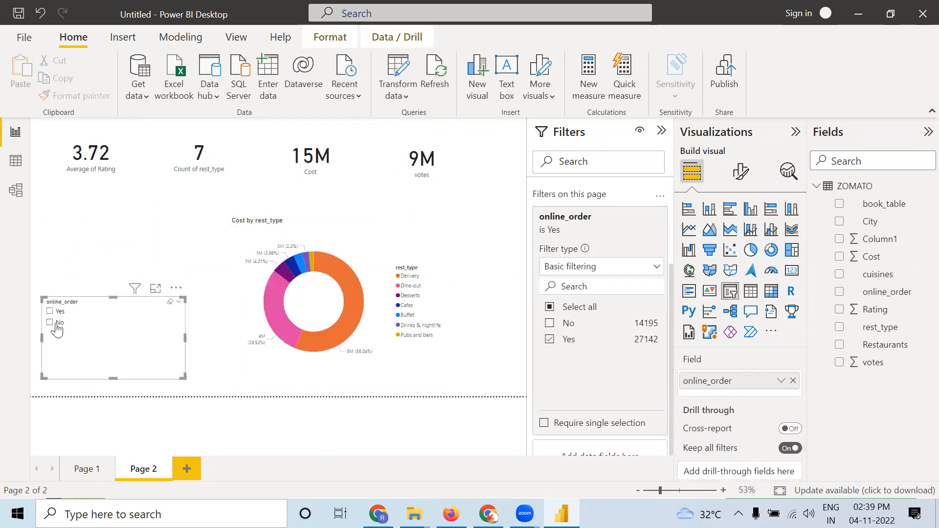
click(549, 340)
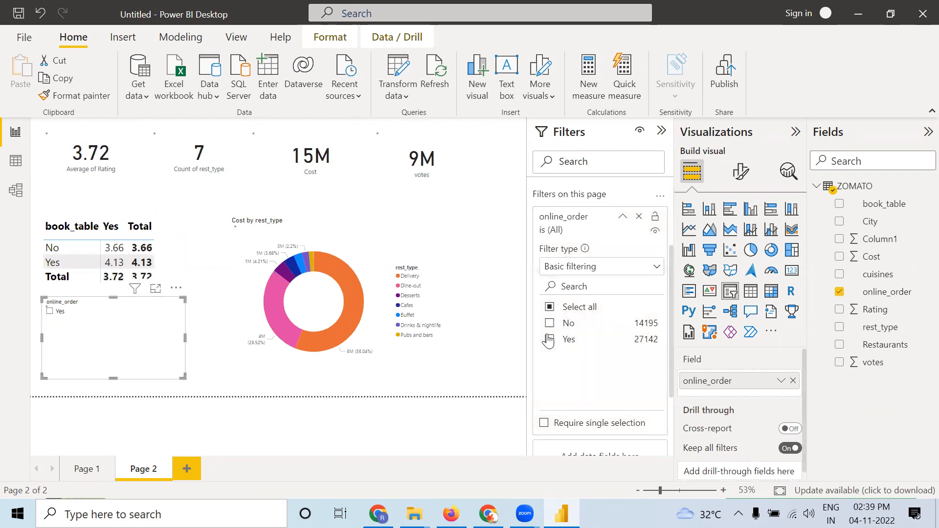
Step: Add a third report page, insert a blank button on it, and enlarge the button
click(186, 471)
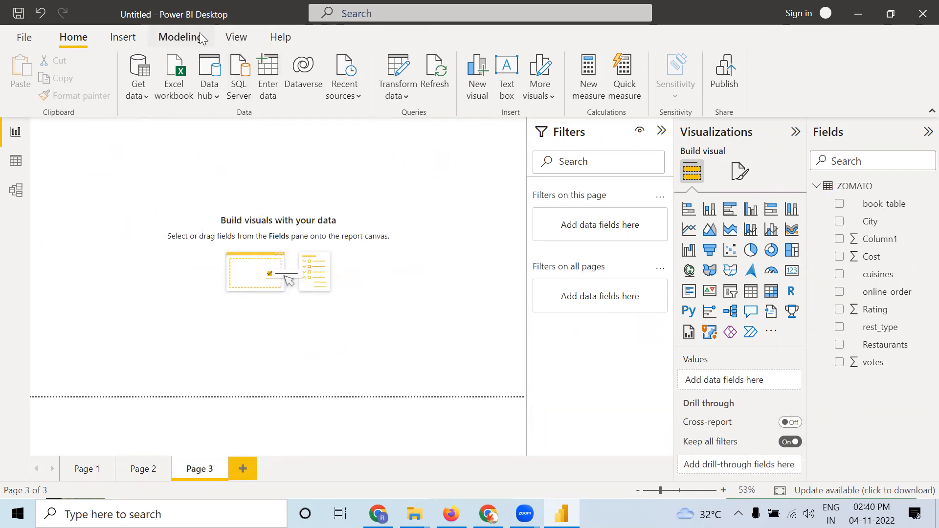
click(120, 37)
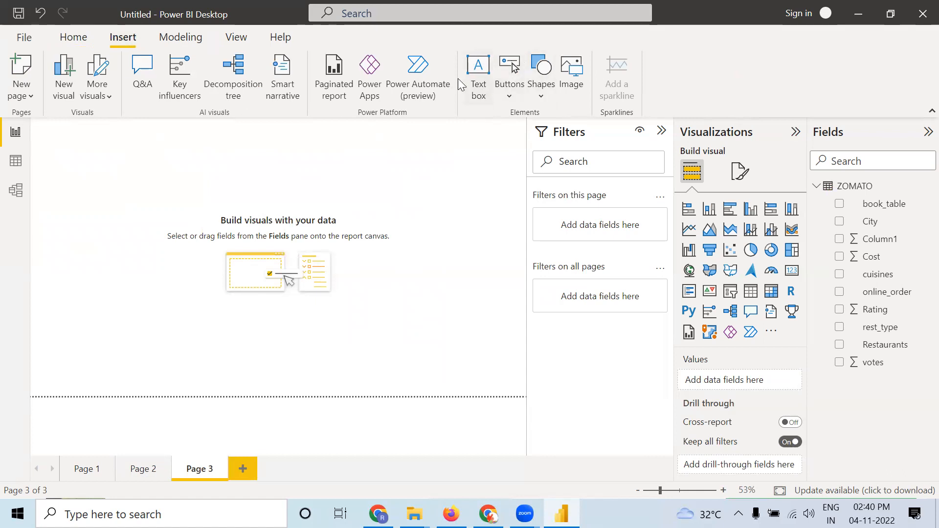
click(513, 69)
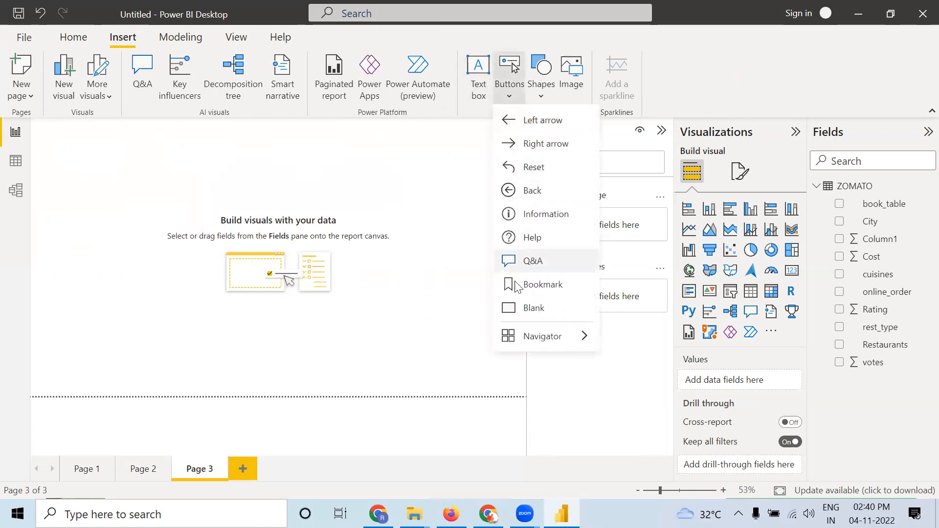
click(530, 308)
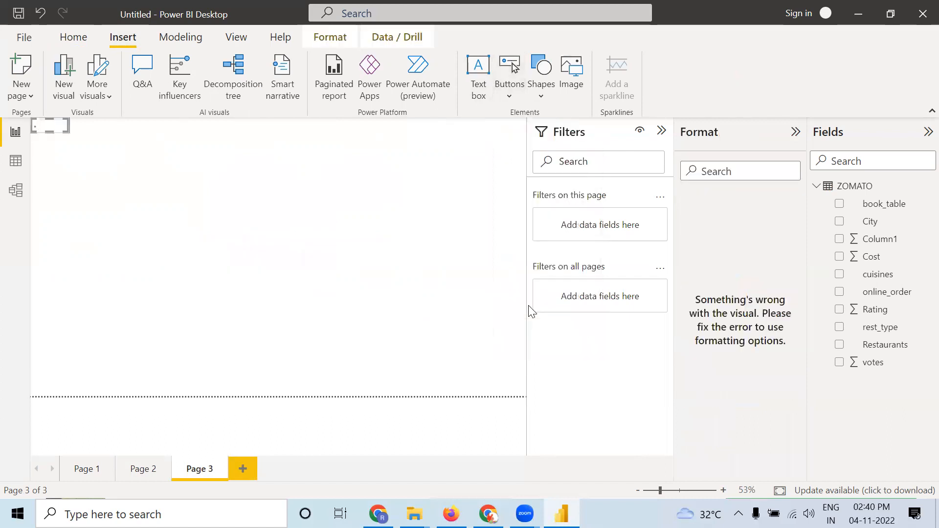
drag(69, 132, 115, 168)
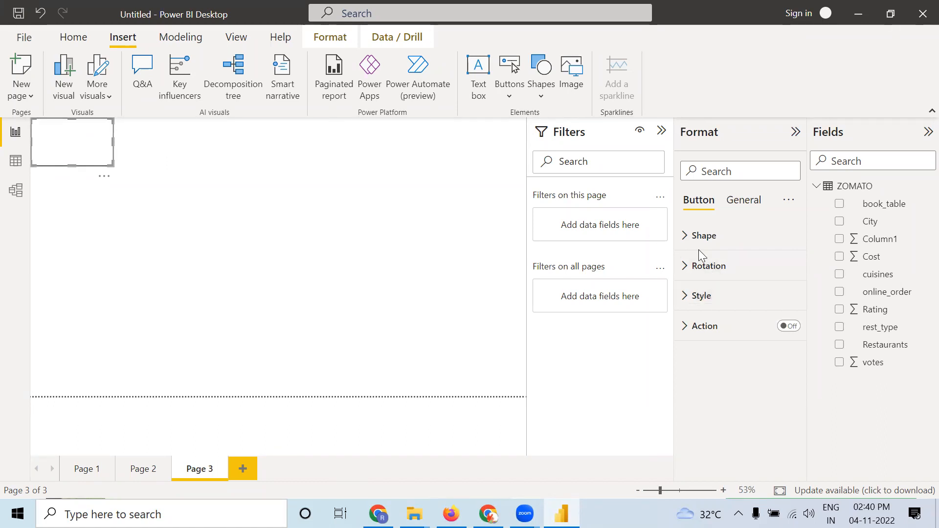
Step: Change the button's shape to Octagon
click(701, 237)
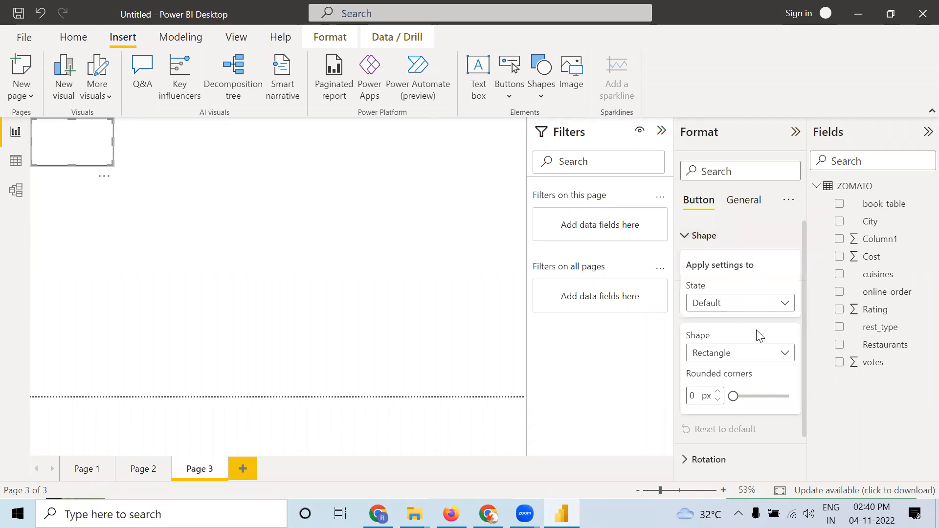
click(759, 353)
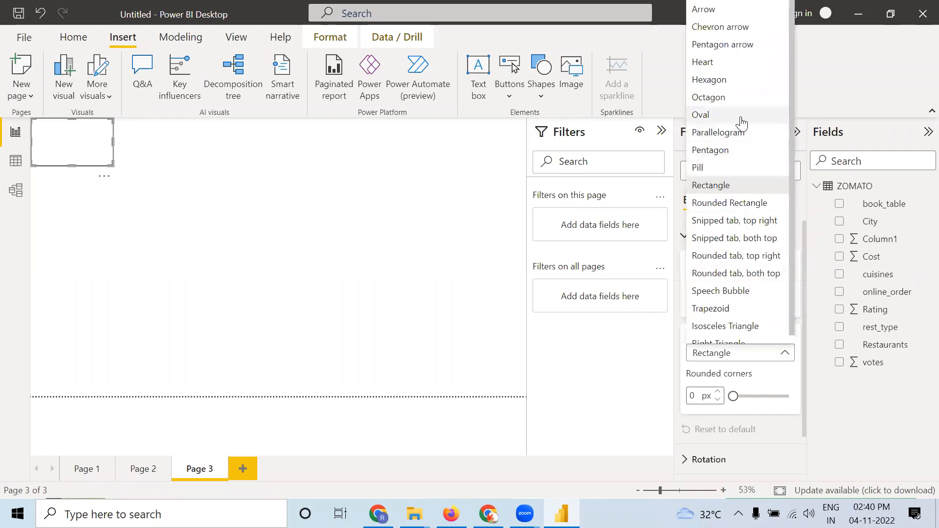
click(719, 97)
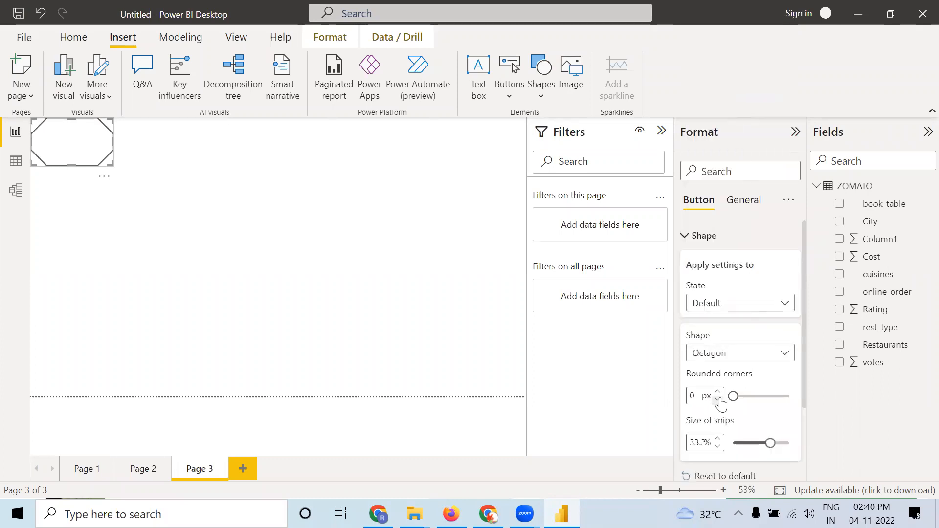
Step: Turn on the button's text in its default-state style and enter "page"
scroll(721, 406, down, 2)
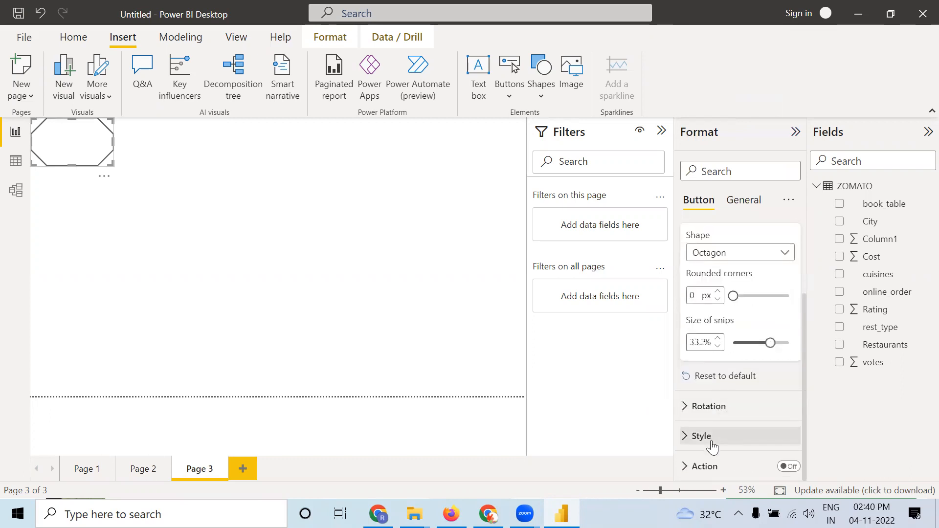
click(693, 439)
scroll(747, 419, down, 4)
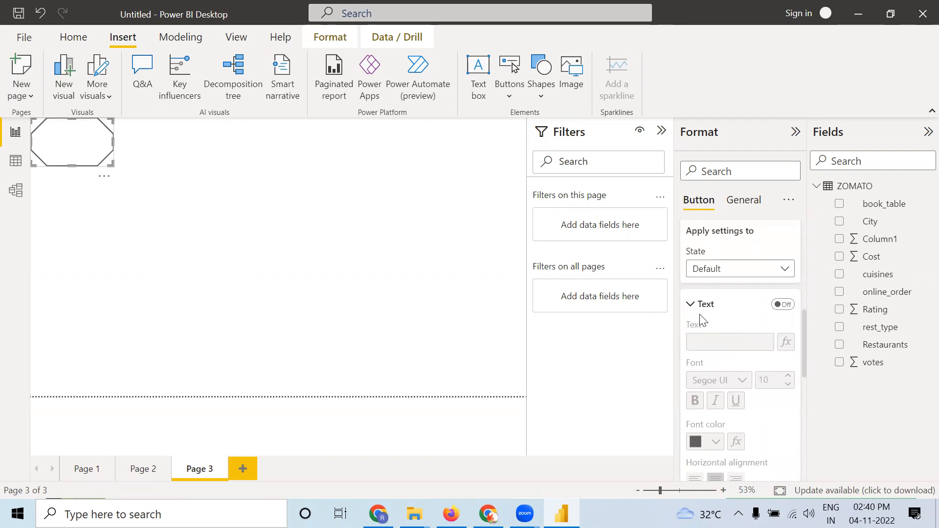
click(783, 305)
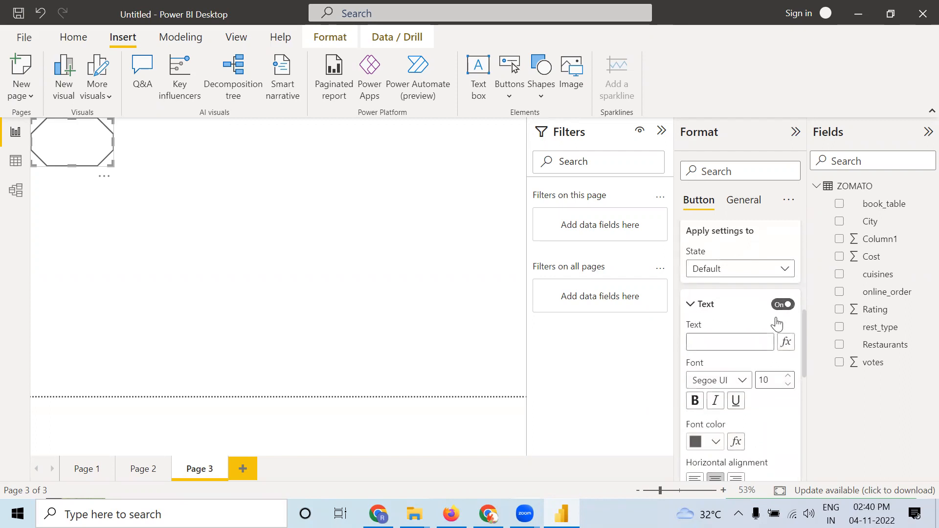
click(763, 340)
text(page)
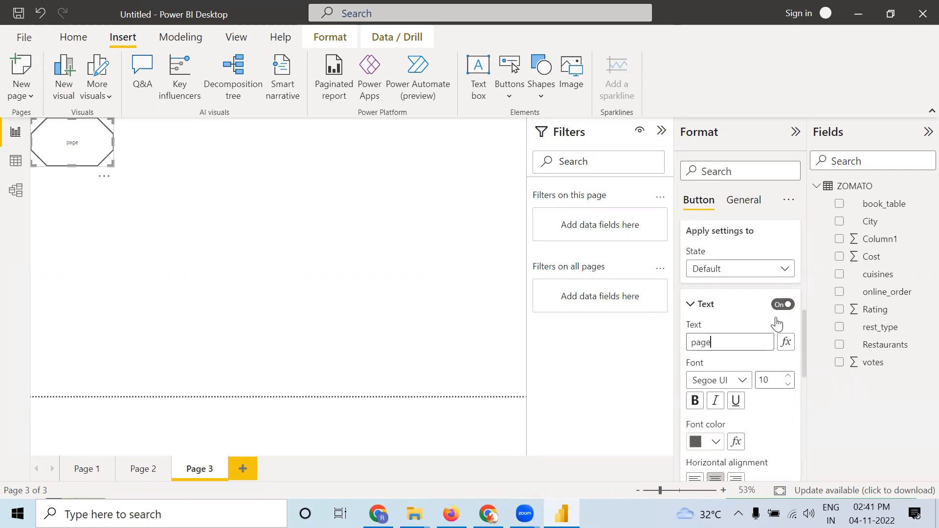
Step: Increase the font size of the button's text and change its wording to "page1"
scroll(777, 324, down, 3)
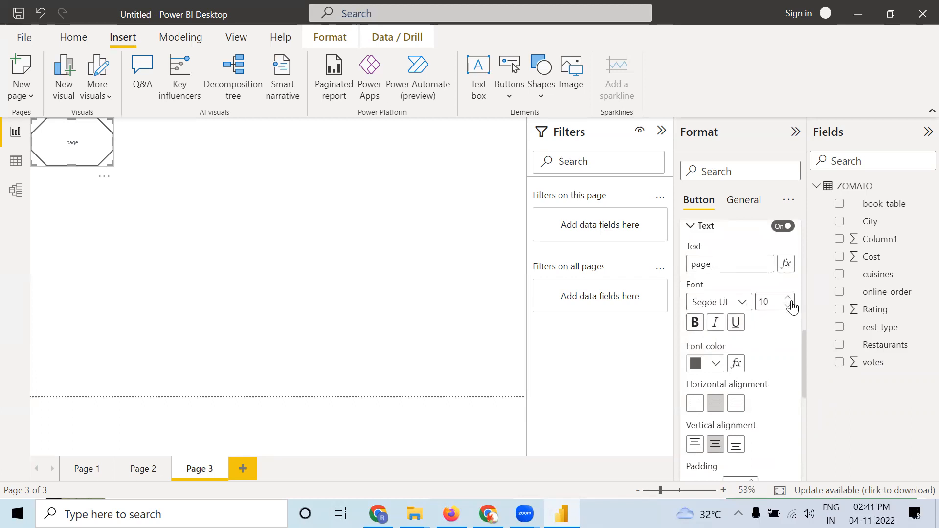
click(788, 300)
click(788, 300)
click(788, 299)
click(742, 262)
text(1)
Step: Turn on the shadow effect for the page1 button
scroll(737, 411, down, 5)
scroll(736, 407, down, 2)
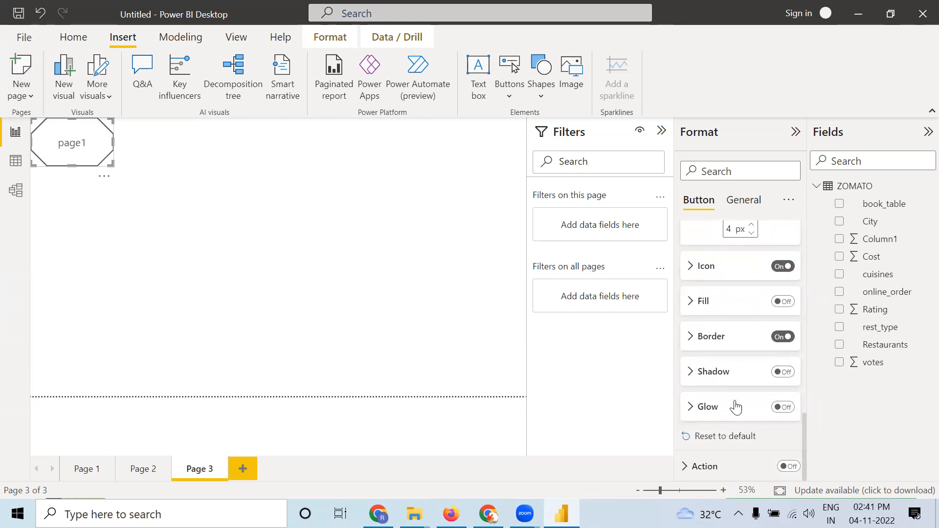
click(732, 412)
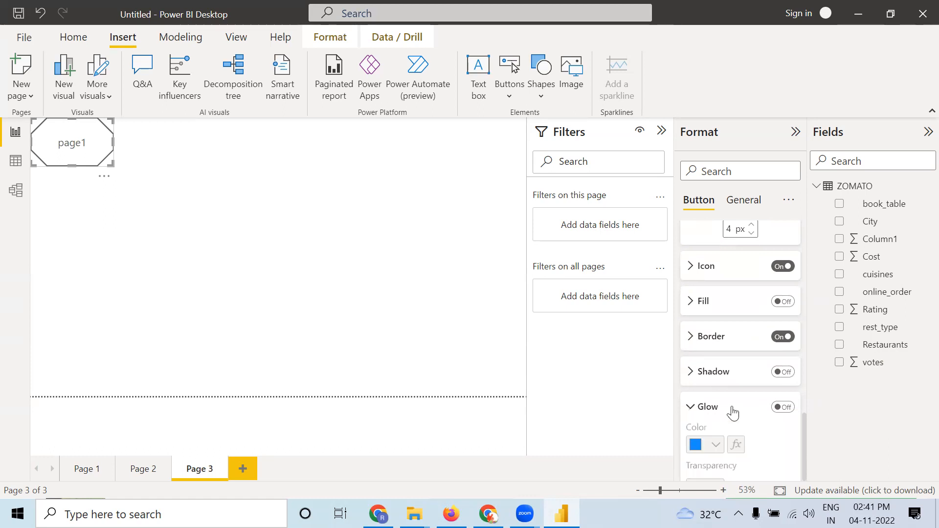
click(719, 372)
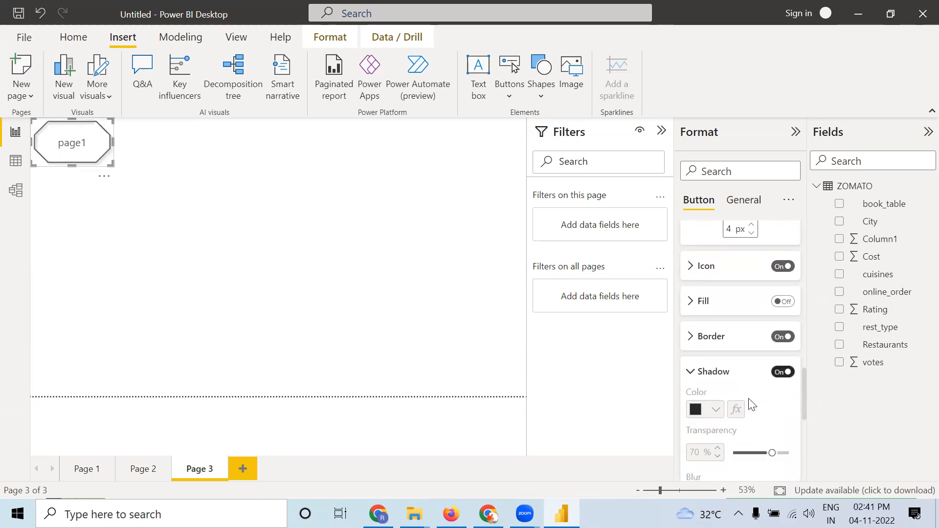
Step: Turn on the page1 button's action and set its type to Page navigation
scroll(744, 405, down, 1)
scroll(745, 409, down, 5)
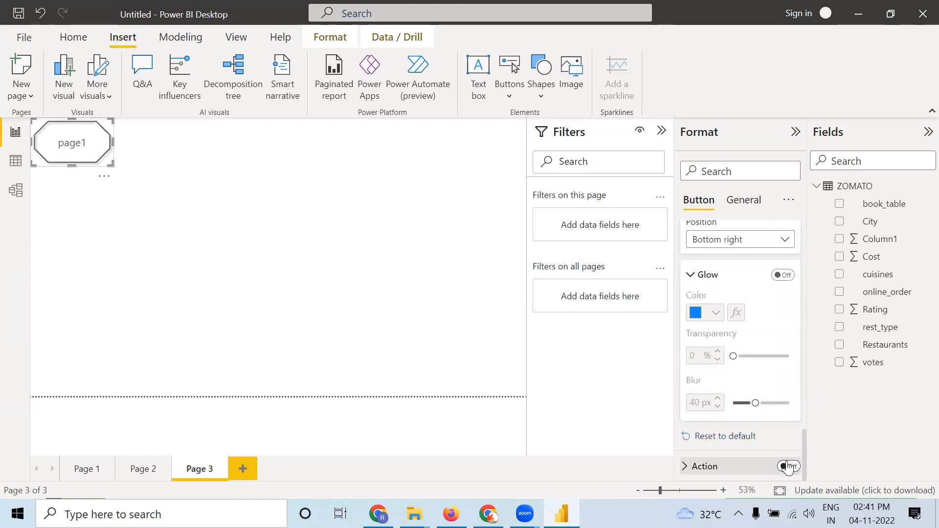
click(793, 468)
click(700, 469)
scroll(717, 426, down, 4)
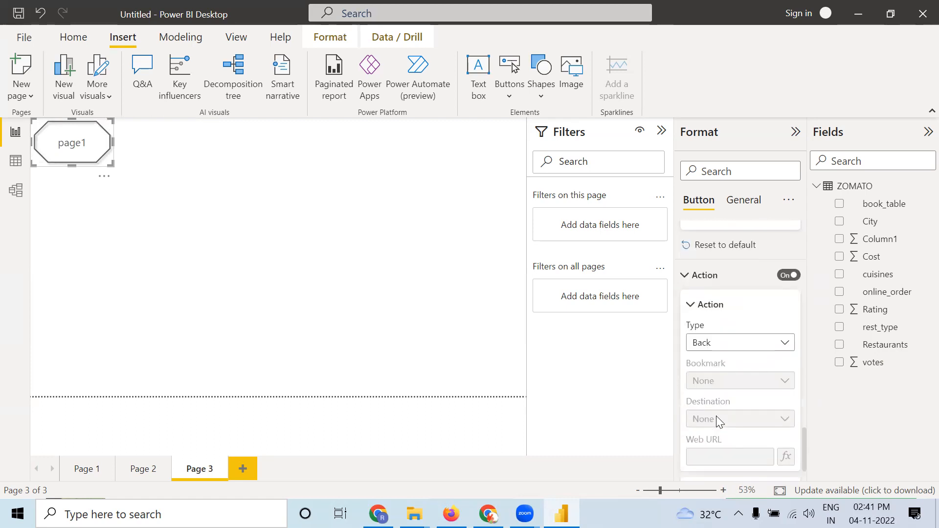
click(737, 339)
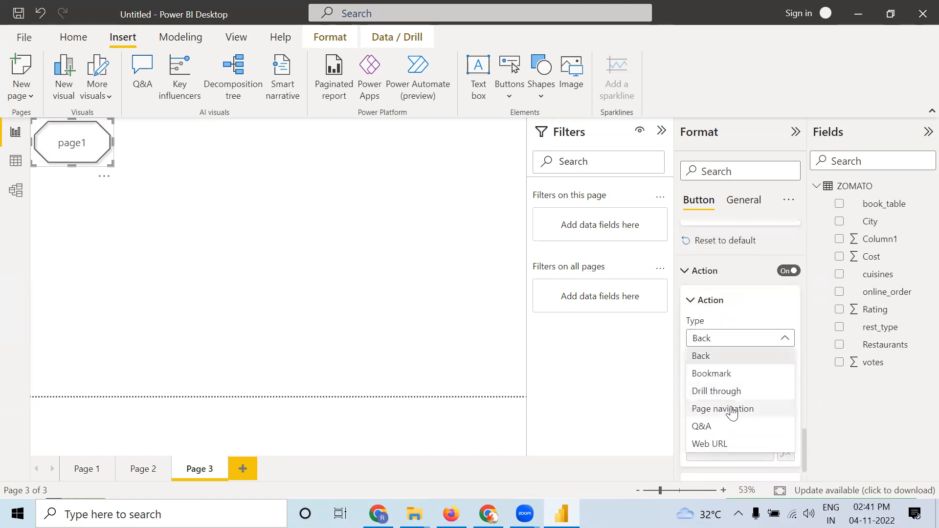
click(729, 410)
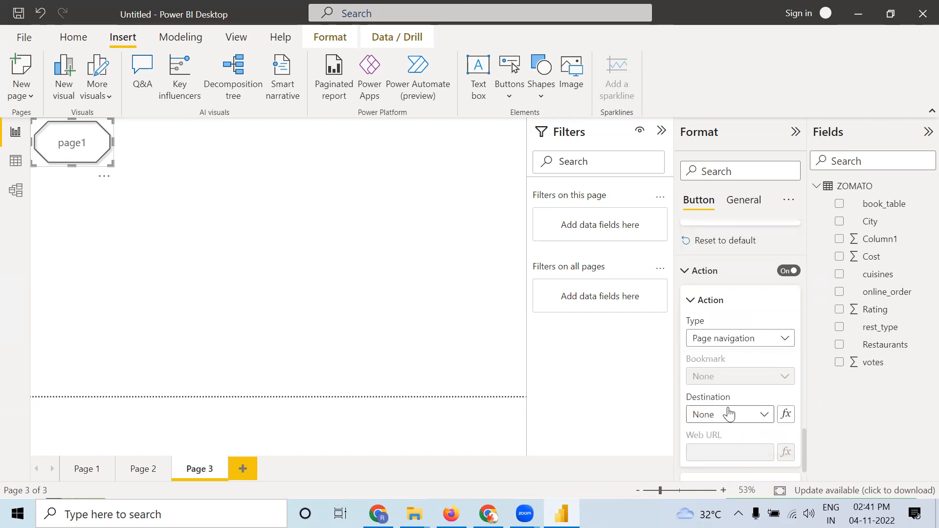
Step: Set the page1 button's navigation destination to Page 1 and test its link, returning to Page 3
click(729, 413)
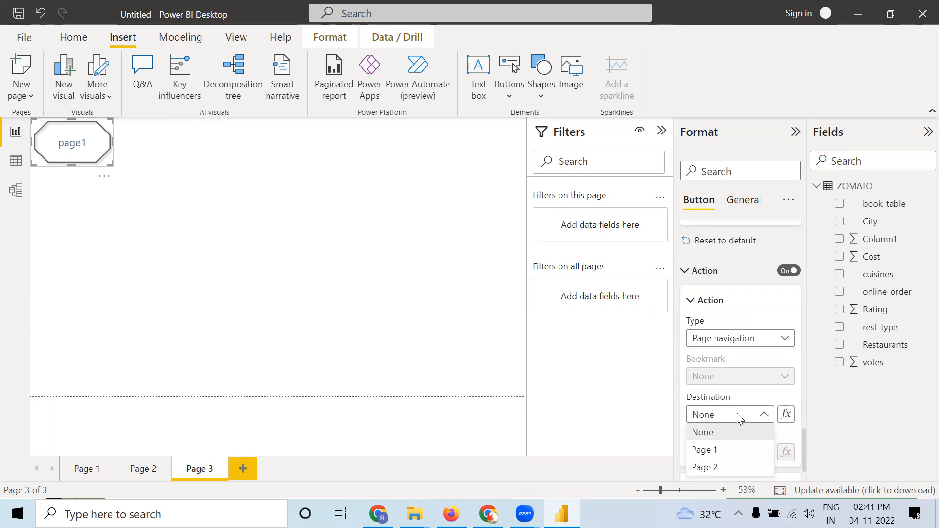
click(729, 451)
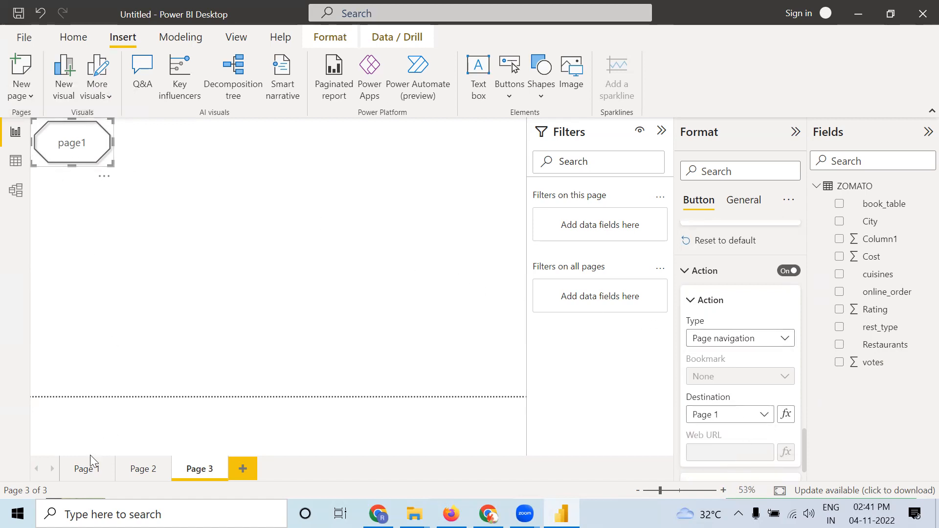
click(81, 196)
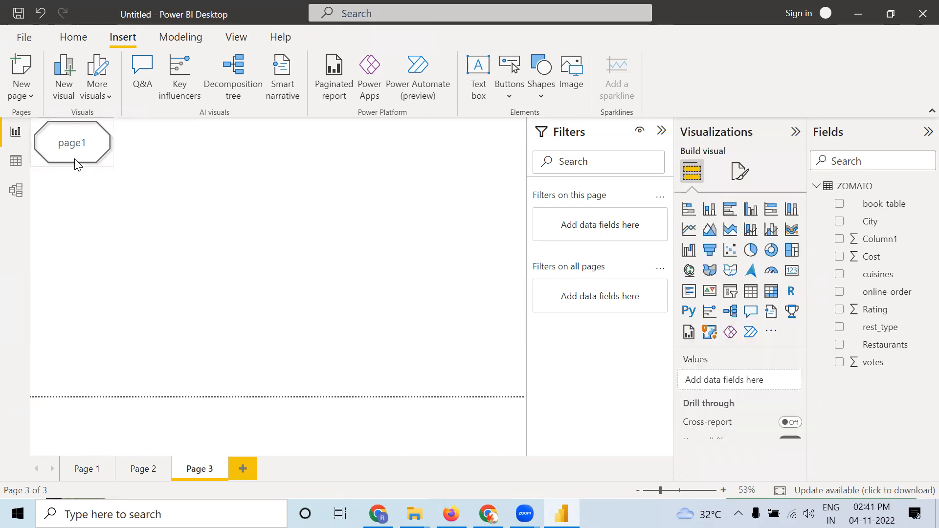
click(72, 149)
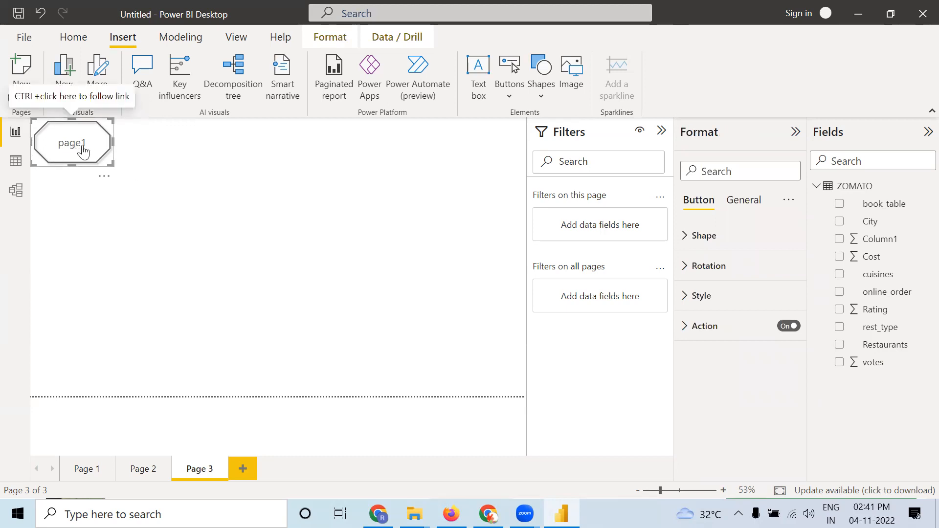
ctrl+click(83, 147)
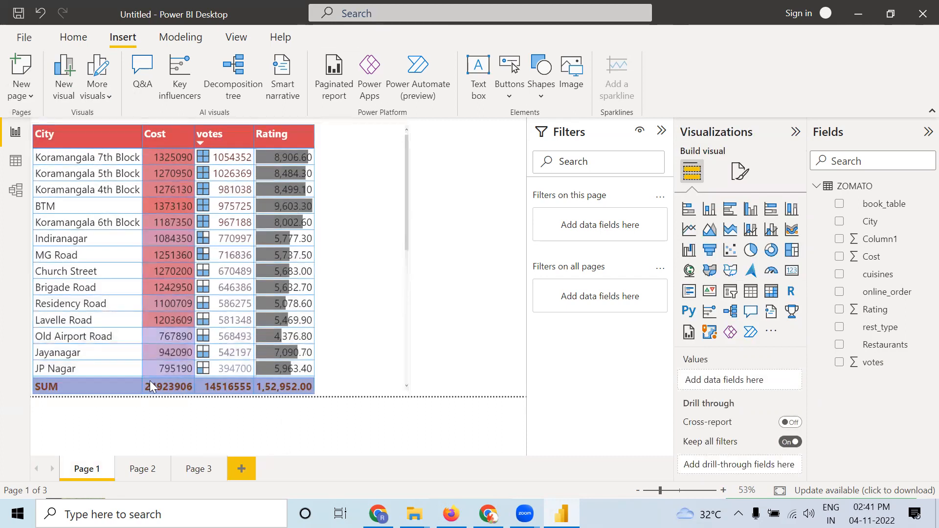
click(205, 477)
Step: Duplicate the page1 button, place the copy to its lower right, and change the copy's text to "page2"
click(83, 149)
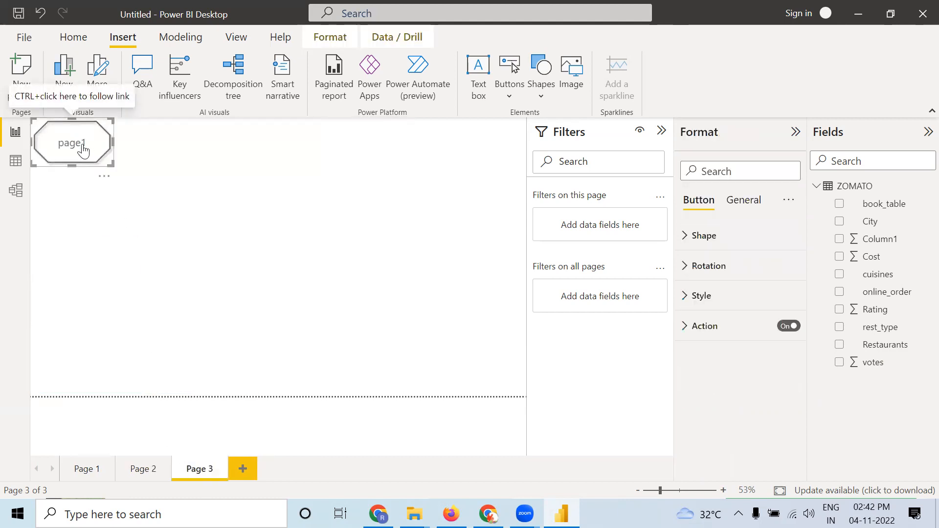
key(ctrl+v)
drag(87, 150, 229, 181)
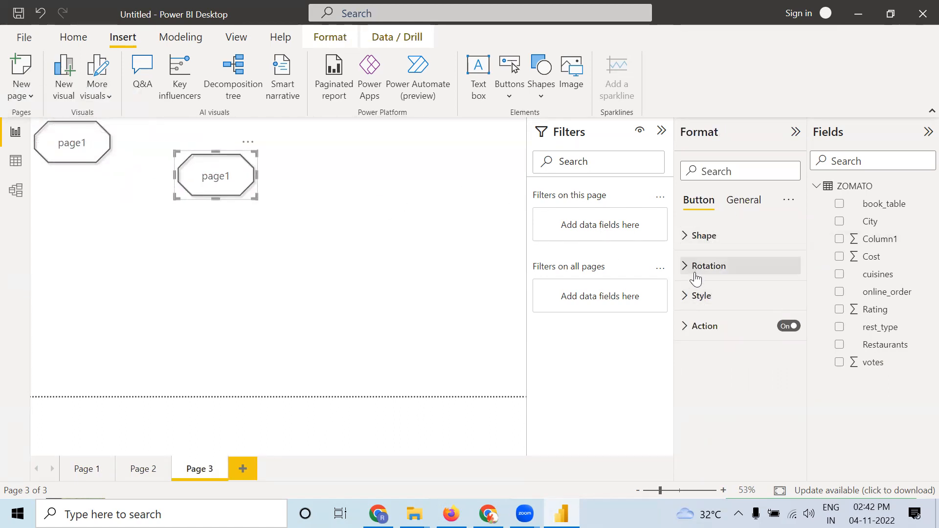
click(702, 304)
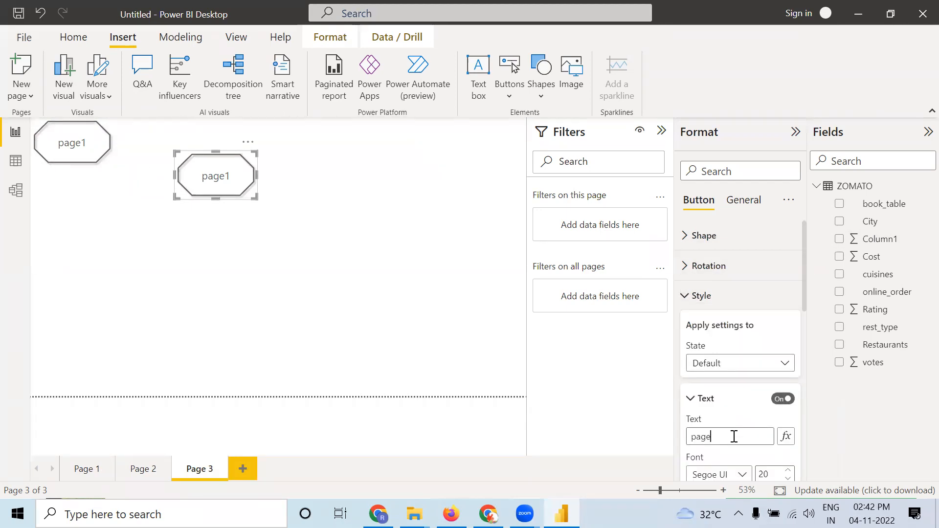
text(2)
Step: Set the page2 button's navigation destination to Page 2 and test its link, returning to Page 3
scroll(734, 436, down, 2)
scroll(723, 437, down, 5)
scroll(734, 416, up, 4)
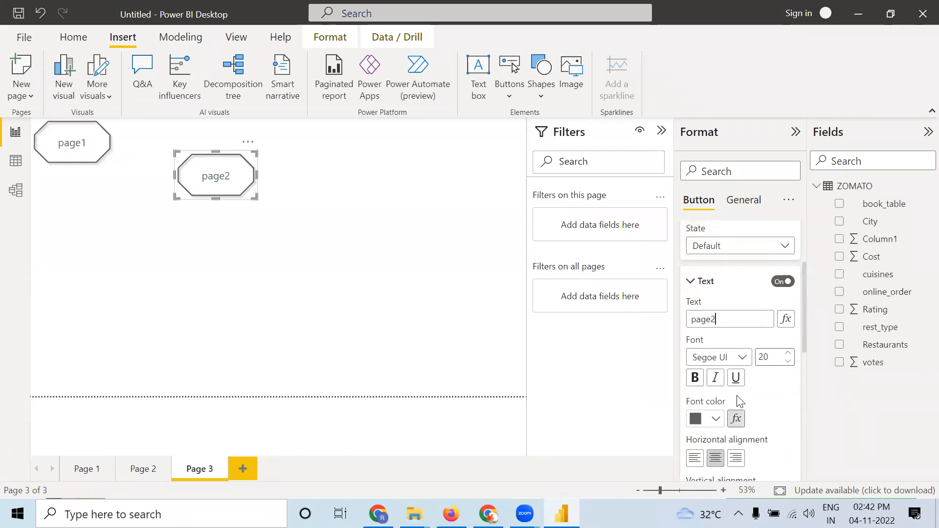
scroll(736, 398, down, 6)
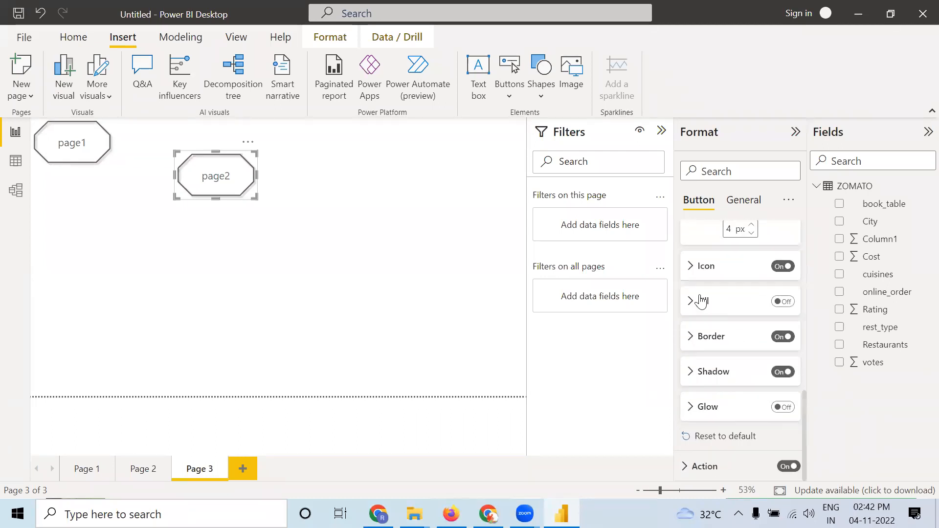
click(705, 466)
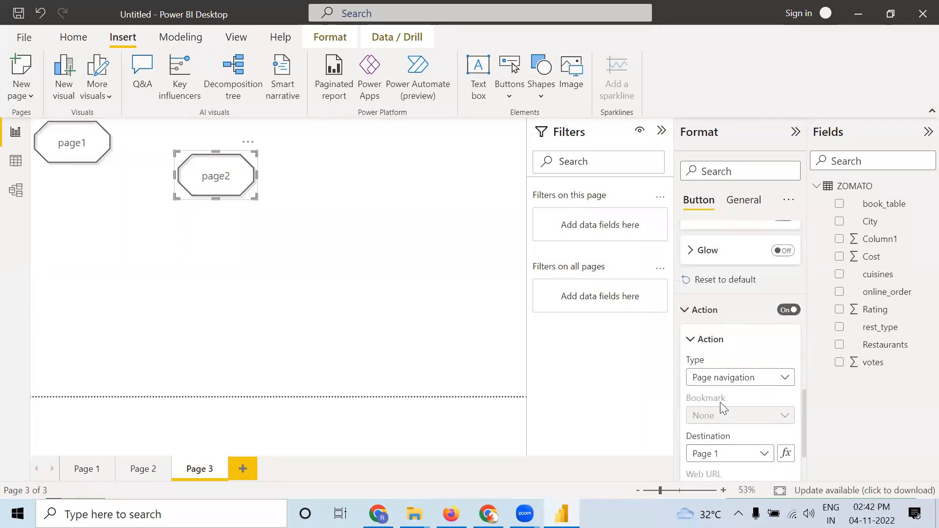
click(736, 453)
click(722, 436)
click(387, 240)
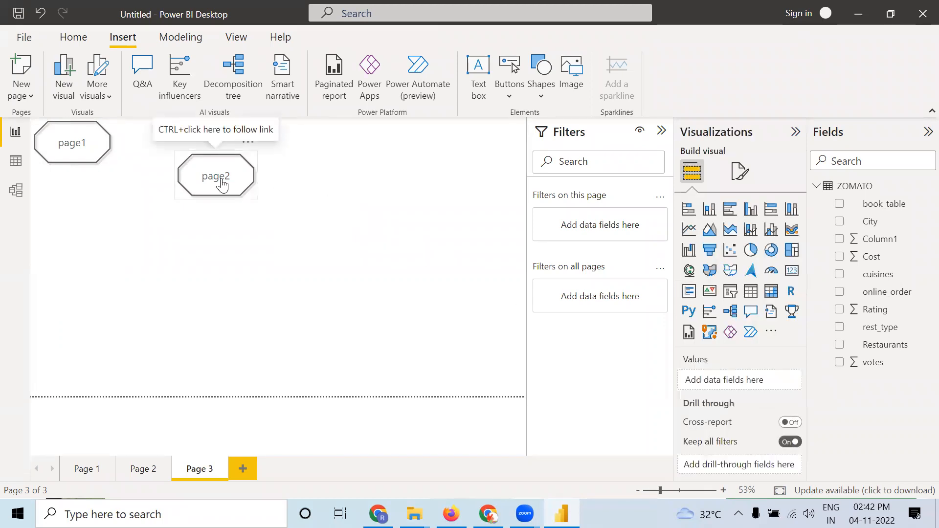
ctrl+click(216, 178)
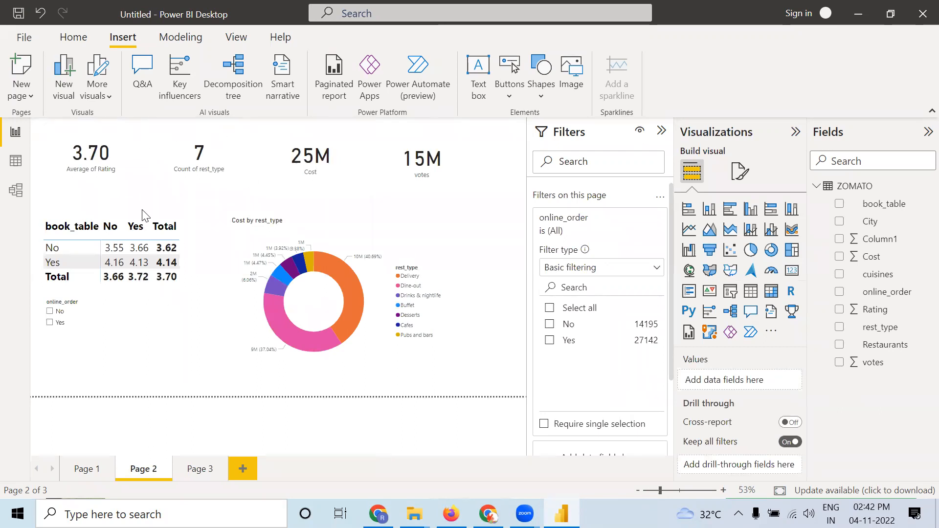
click(212, 470)
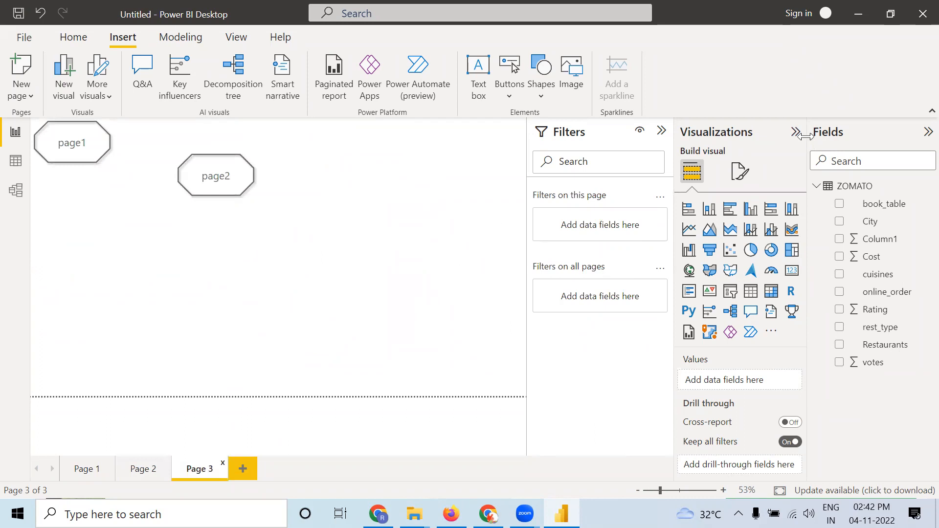
Step: Insert the zomato image from the Downloads folder onto Page 3
click(572, 69)
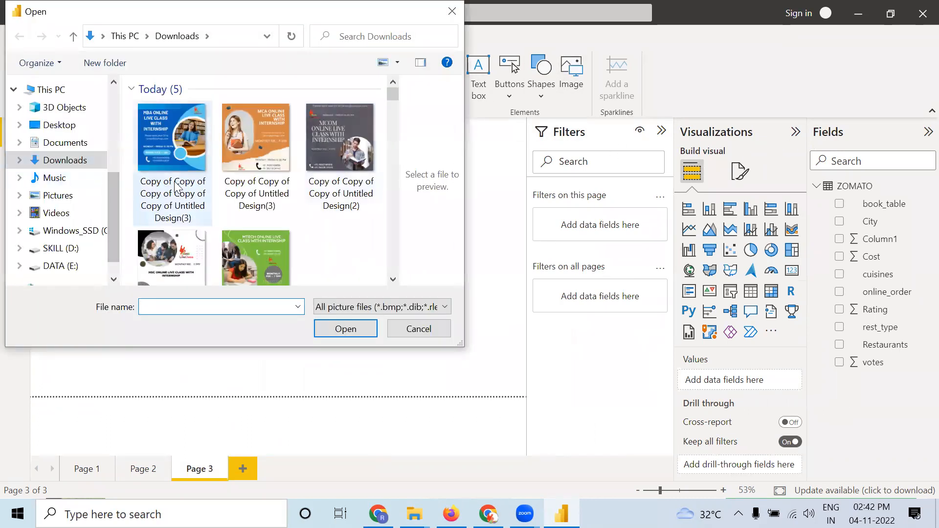
drag(395, 93, 388, 291)
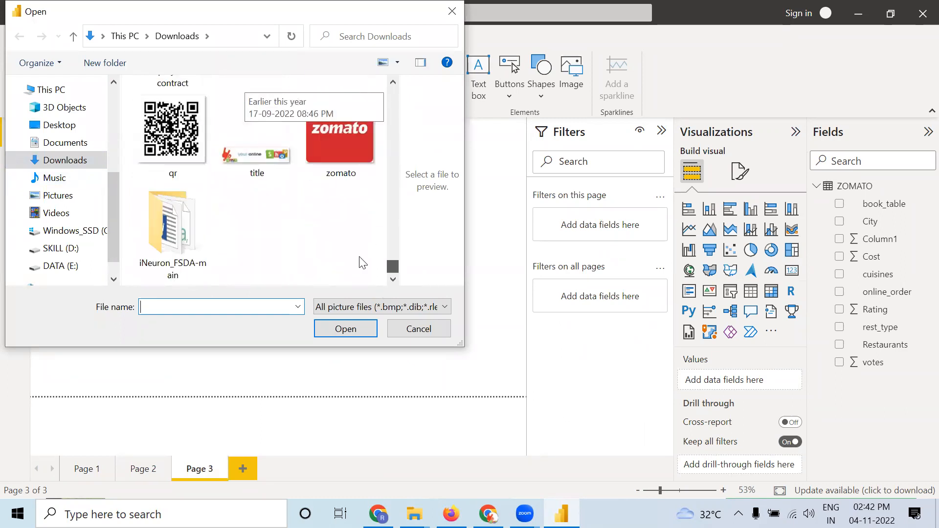
click(345, 140)
click(349, 333)
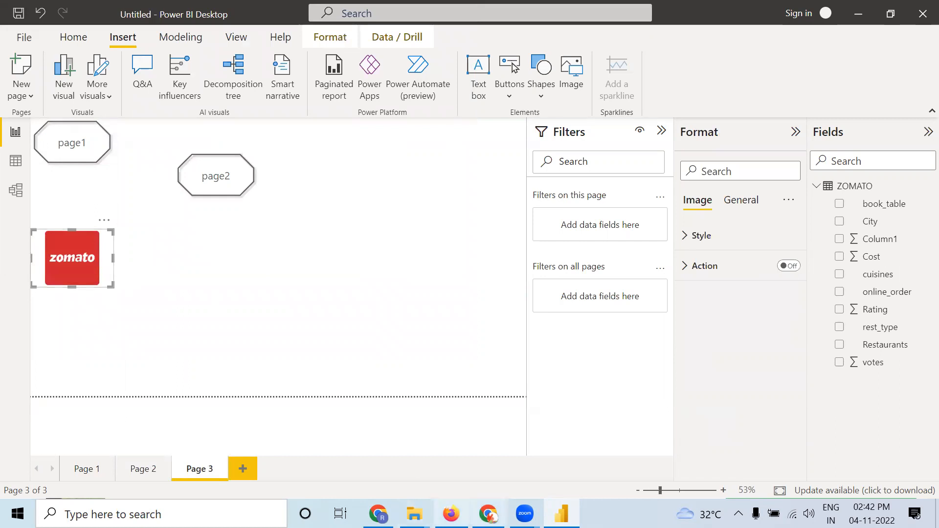
Step: Switch to Chrome, open zomato.com and copy the site's address
click(379, 514)
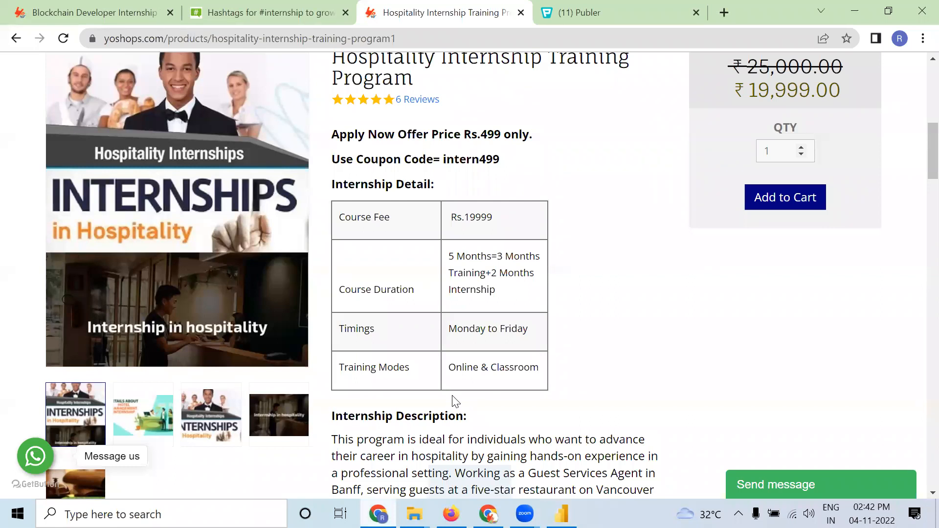
click(641, 13)
click(612, 35)
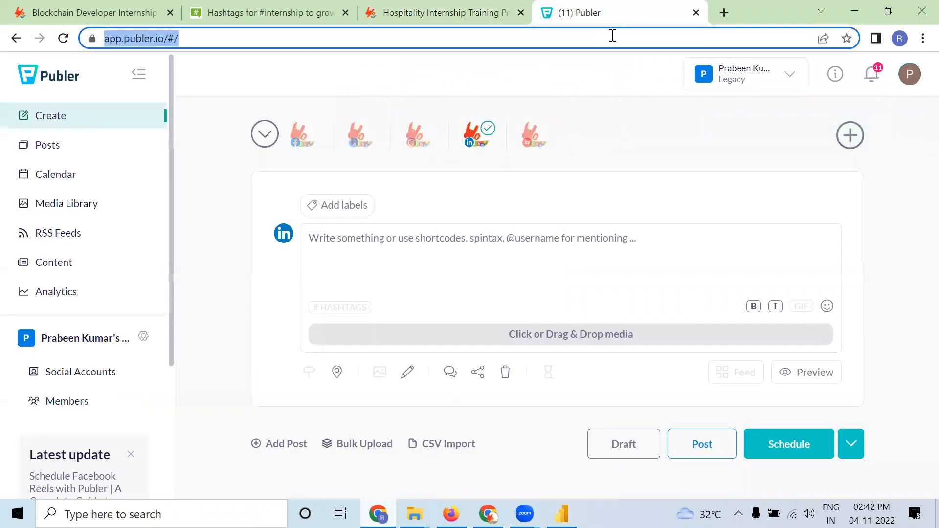
text(zomato.com)
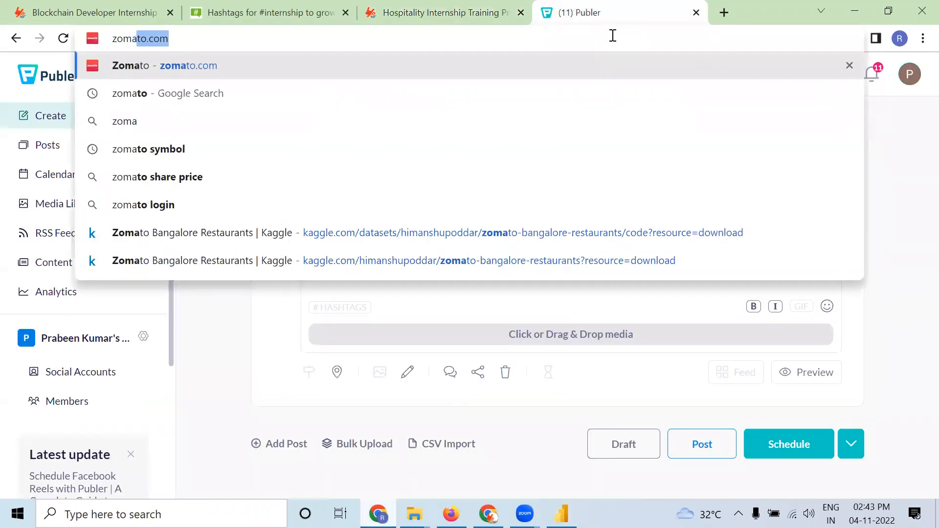
key(Return)
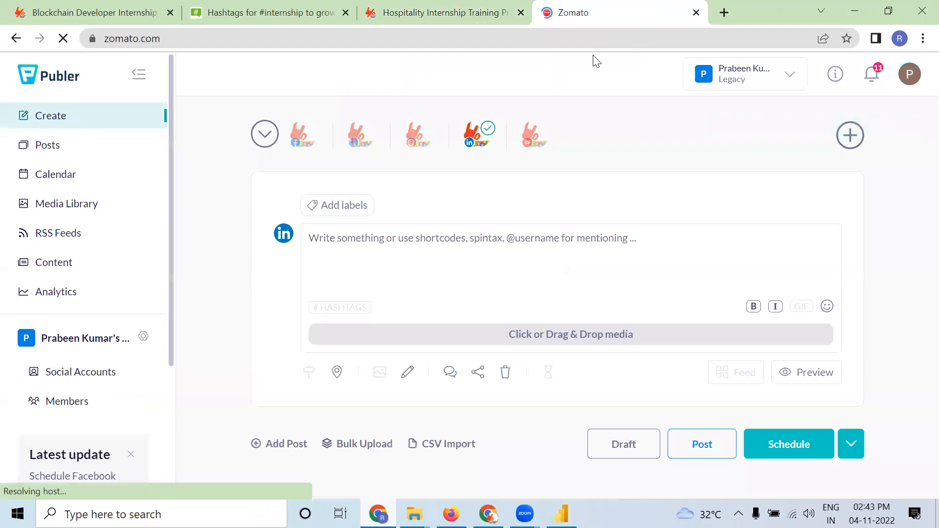
click(567, 30)
key(ctrl+c)
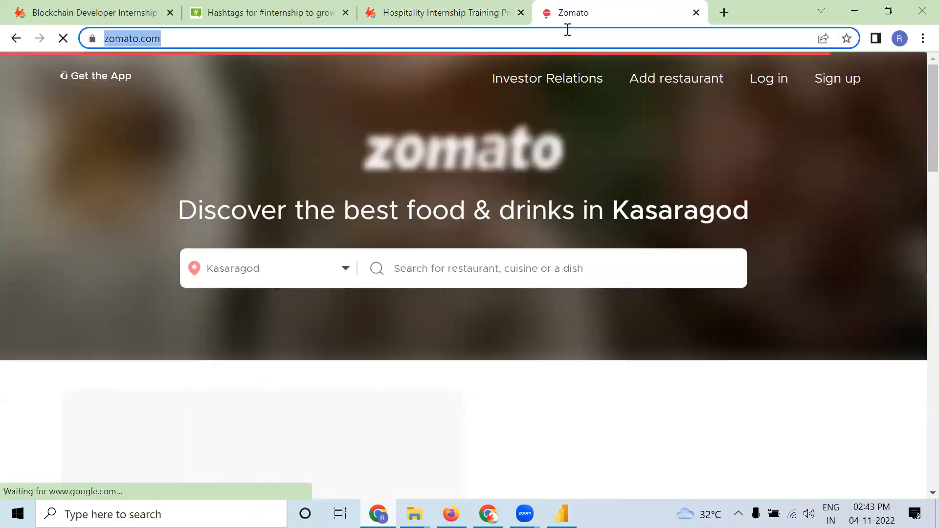
Step: Back in Power BI, turn on the zomato image's action as a Web URL with the copied address and test the link
click(856, 10)
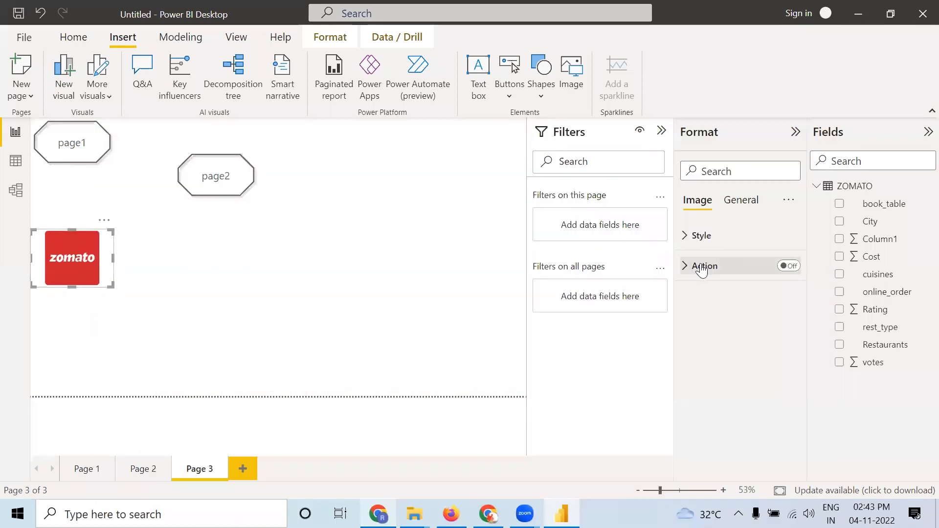
click(787, 267)
click(685, 267)
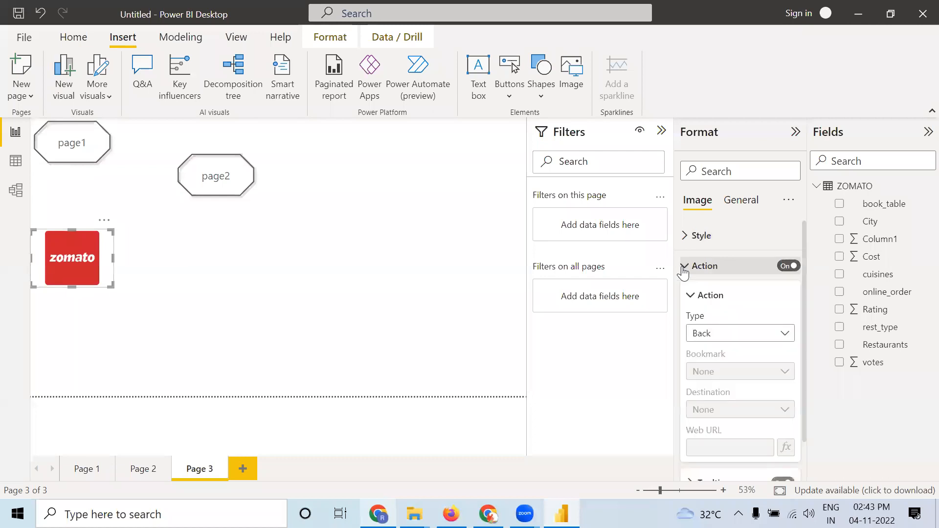
click(707, 334)
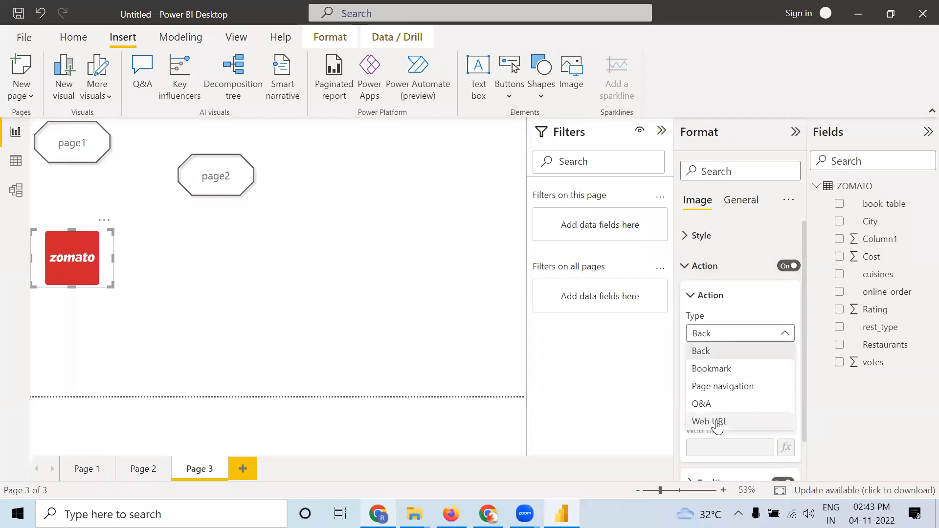
click(733, 416)
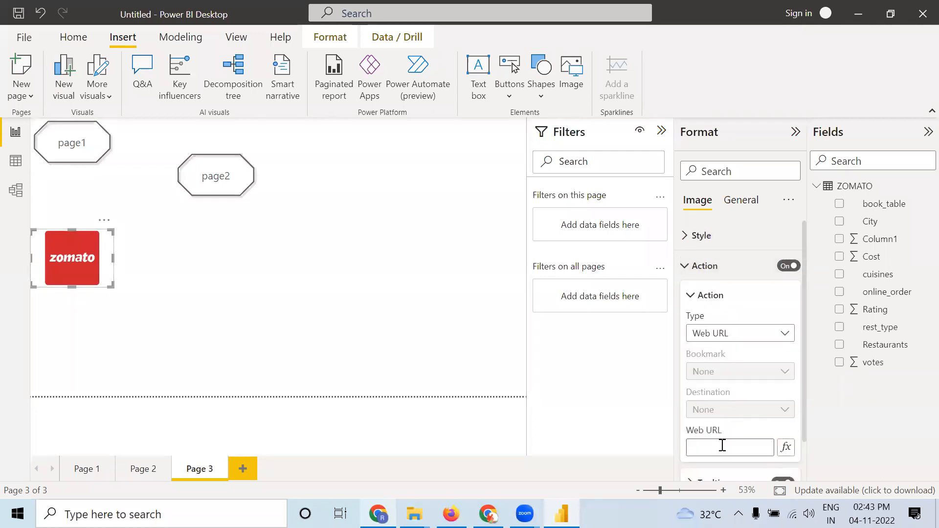
click(725, 449)
key(ctrl+v)
click(461, 266)
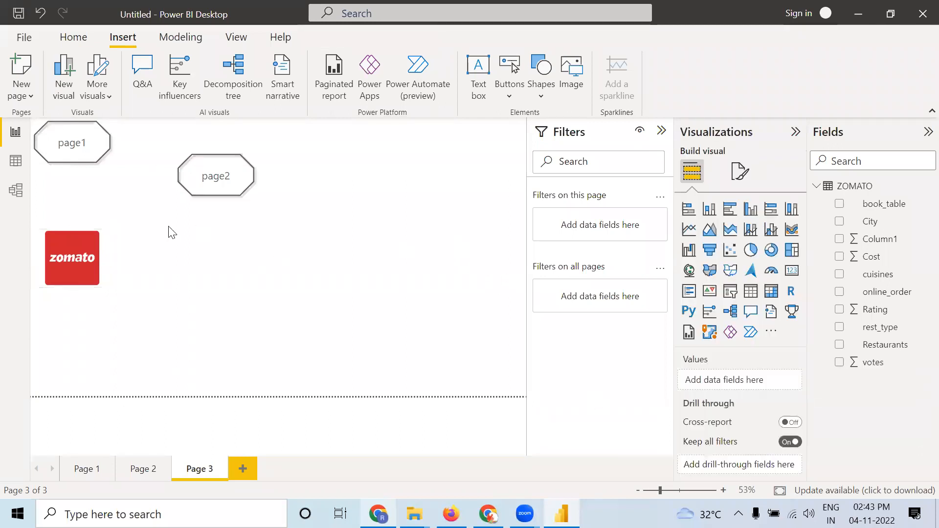
ctrl+click(80, 260)
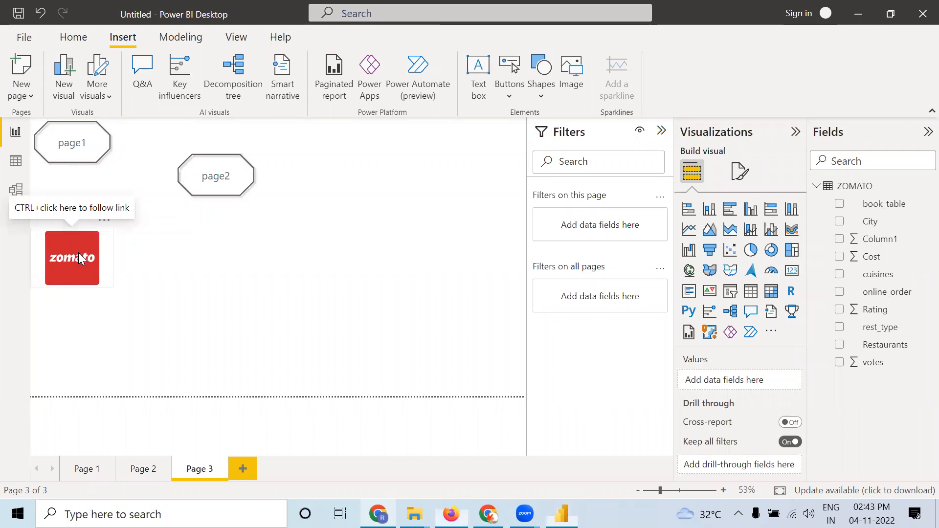